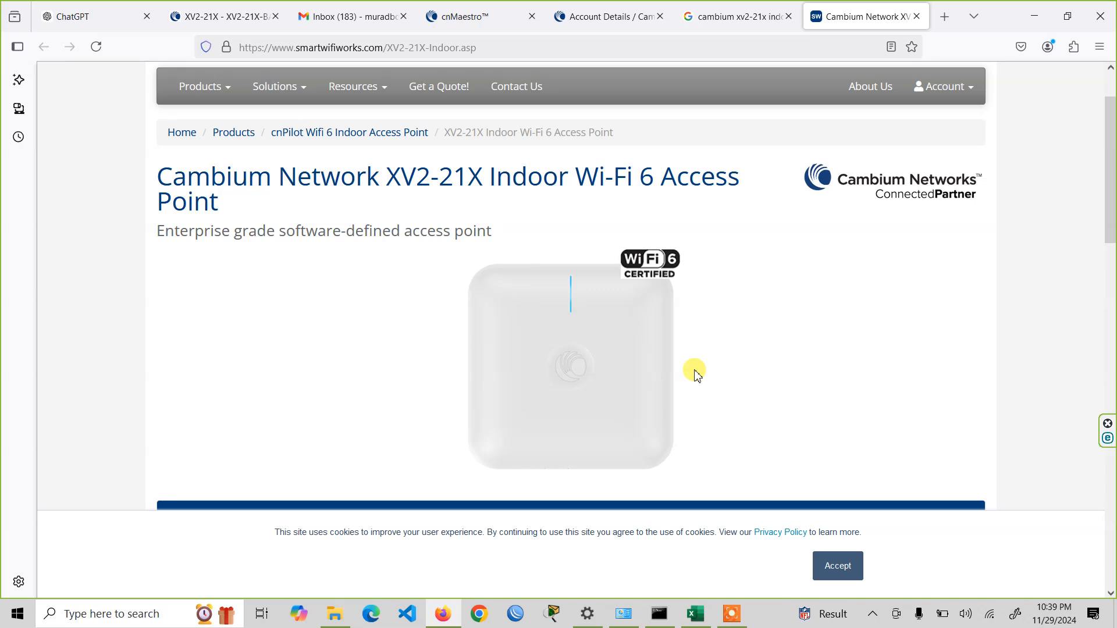
- Check the Ethernet adapter's IPv4 address settings in Network Connections and the running ping to 192.168.0.1 in the command prompt
click(638, 620)
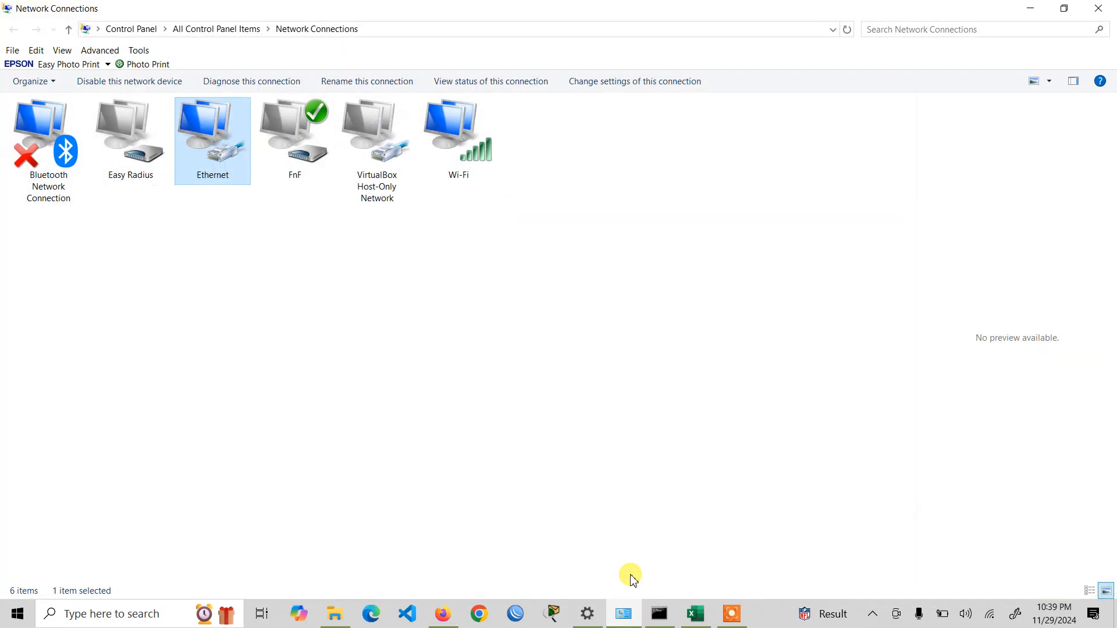
double_click(226, 162)
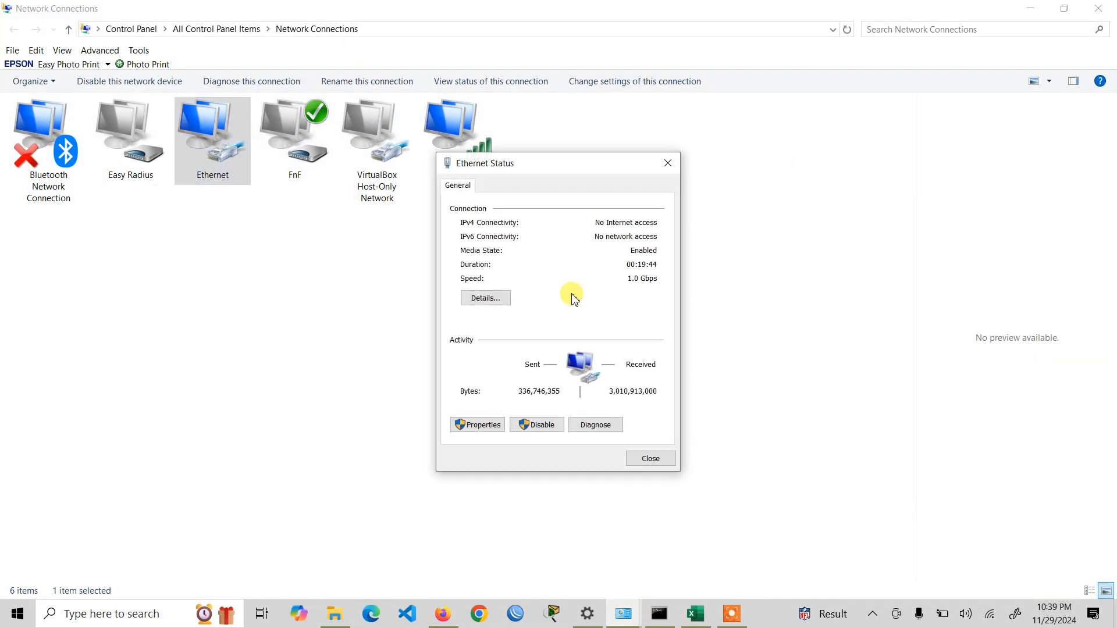
click(476, 425)
double_click(599, 343)
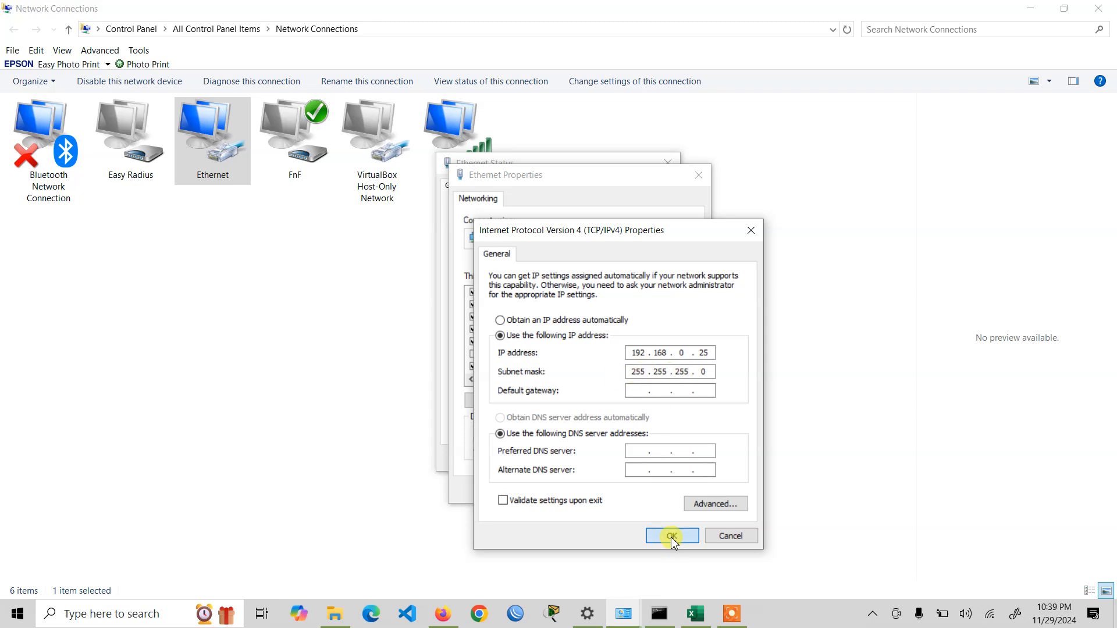
click(674, 540)
click(634, 490)
click(653, 458)
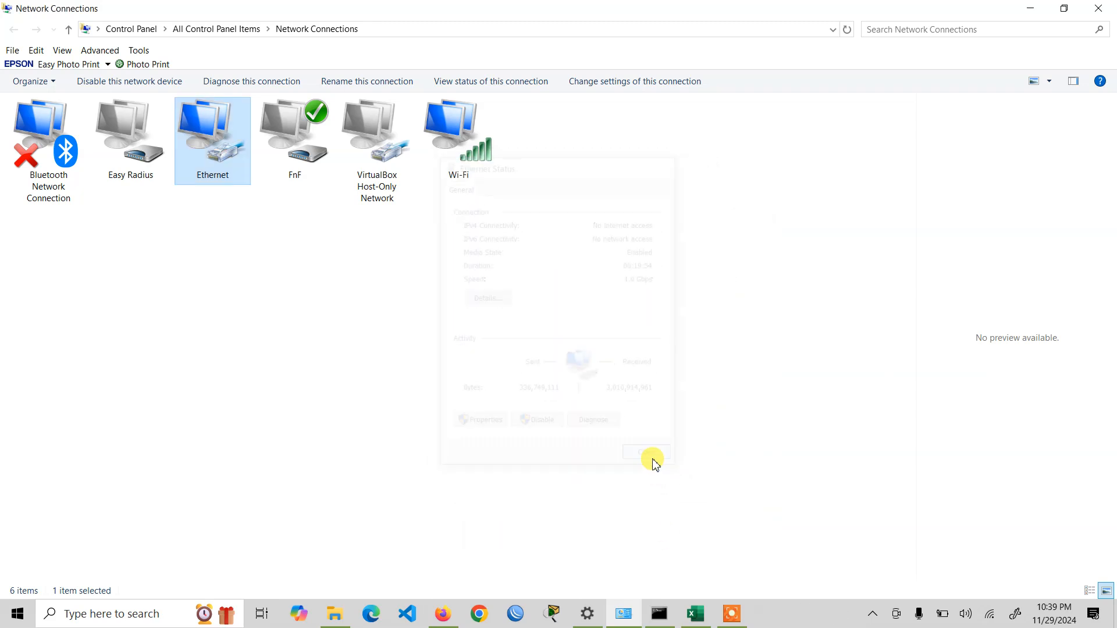
click(659, 614)
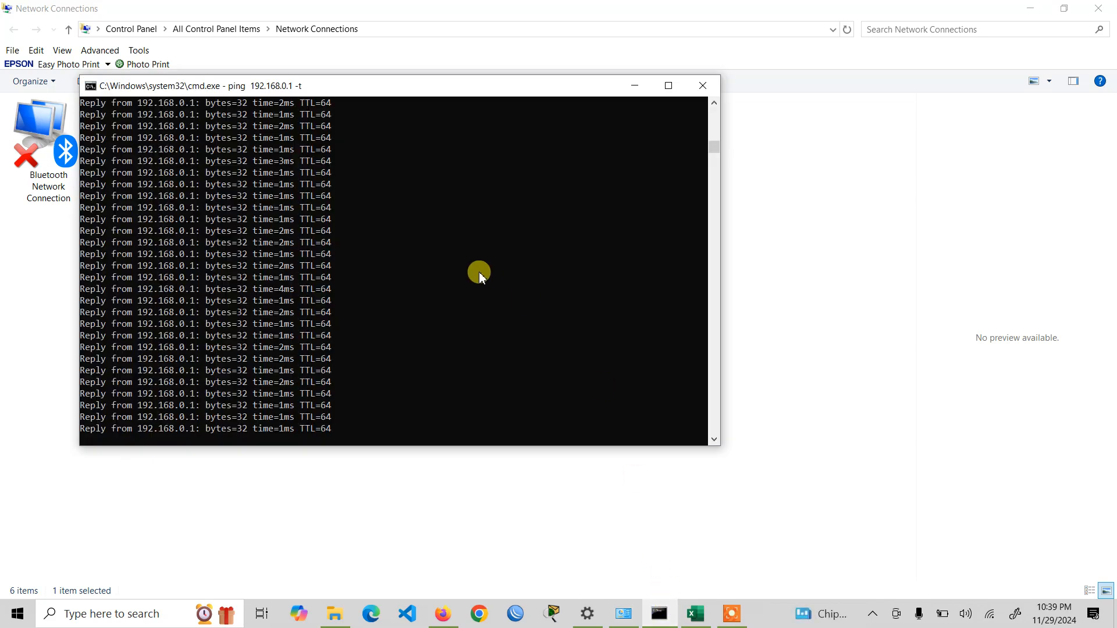
- Switch to Firefox and reload the access point's management page at 192.168.0.1
click(443, 614)
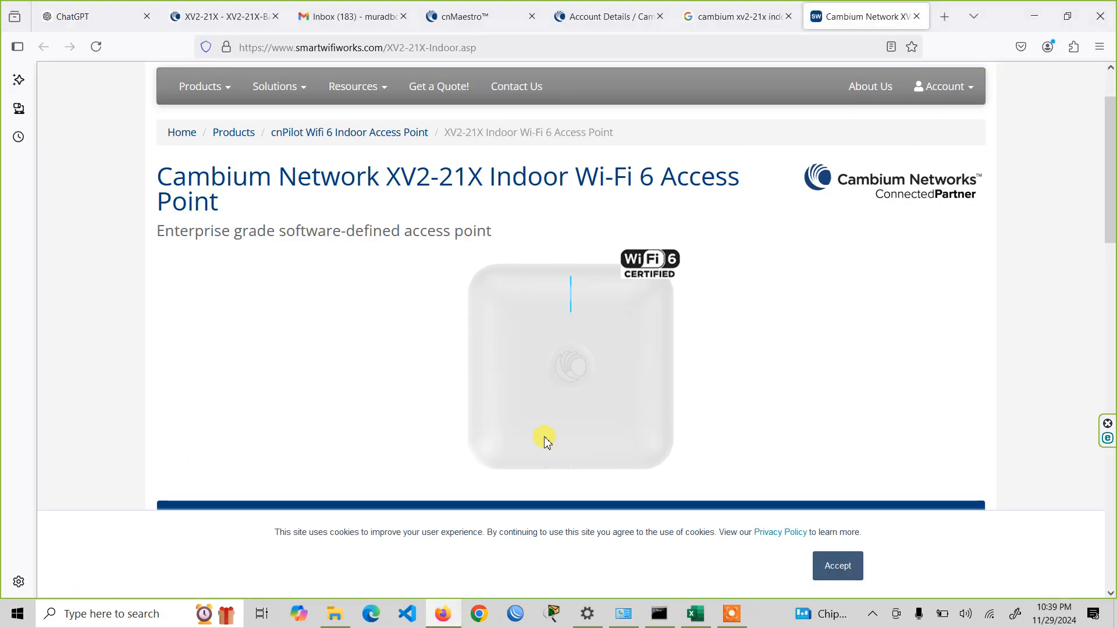
click(433, 14)
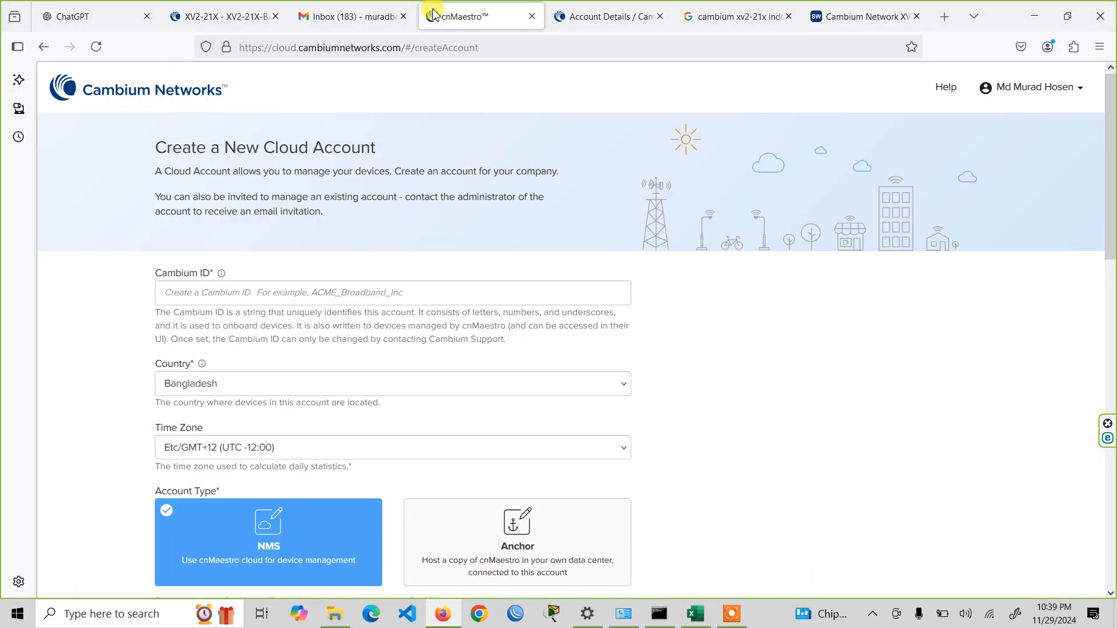
click(350, 17)
click(625, 13)
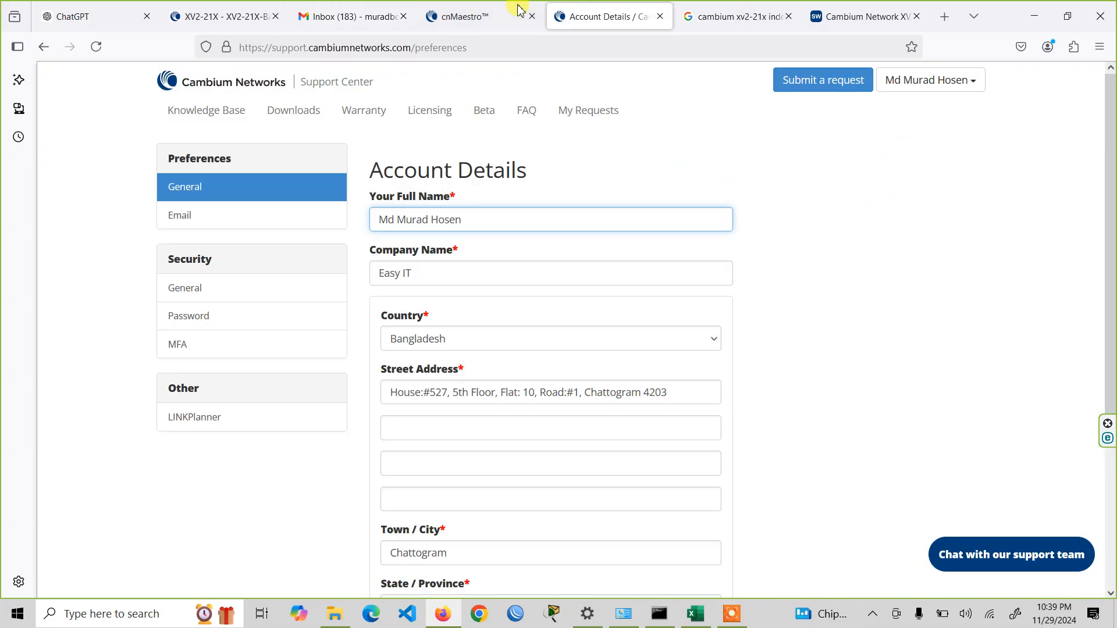
click(214, 12)
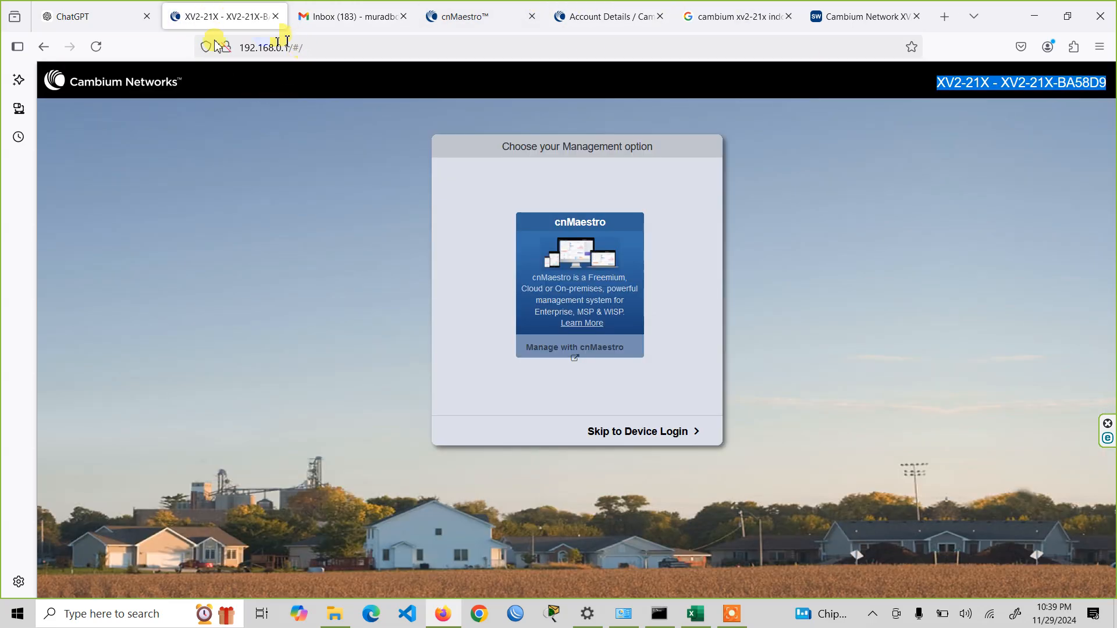
click(107, 51)
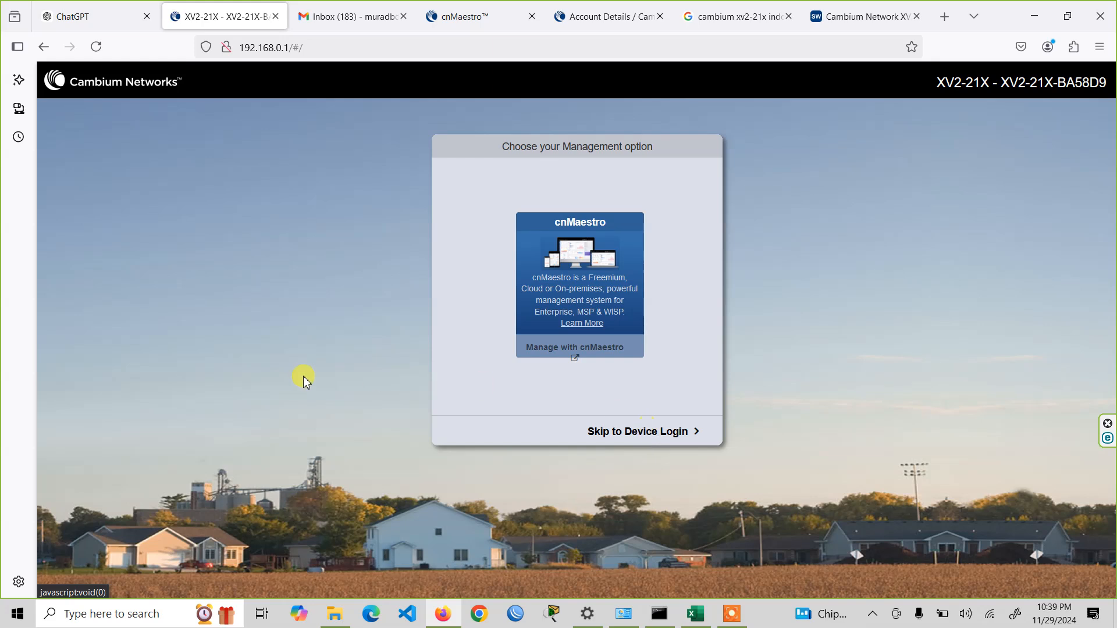
- Skip cnMaestro management and sign in to the device as admin with the account password, without saving the login in the browser
click(637, 433)
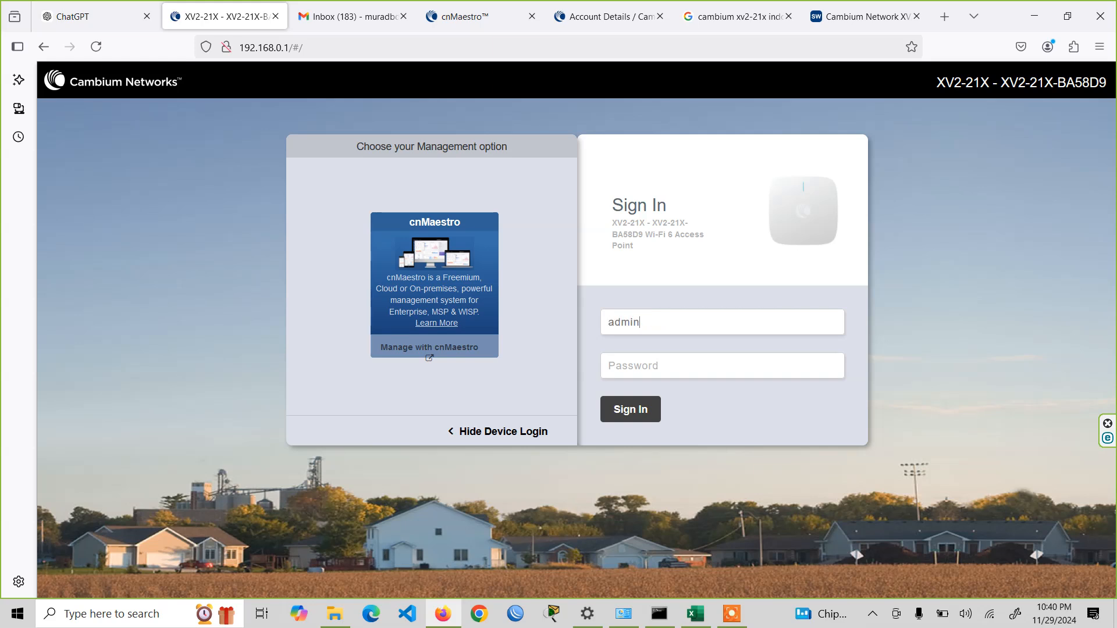
key(Return)
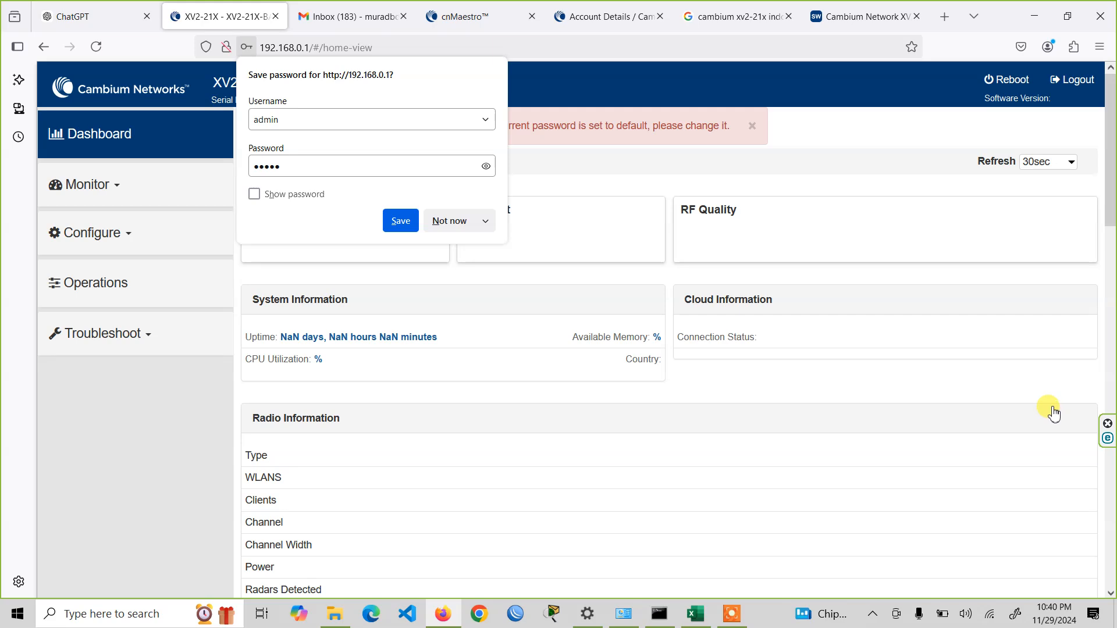
click(458, 221)
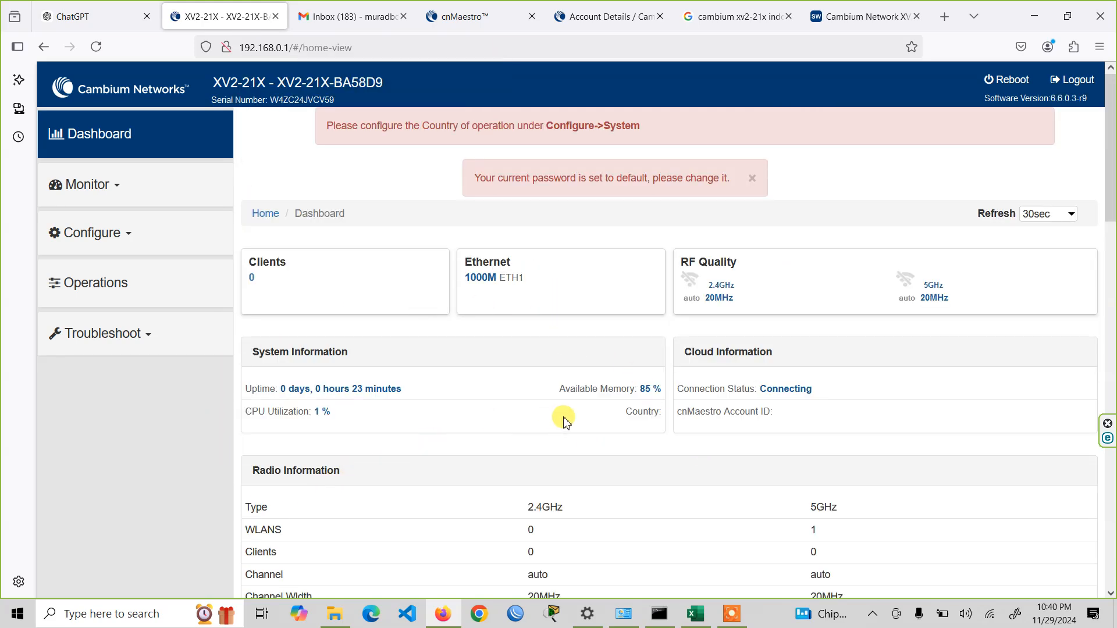
- Examine the dashboard's system, cloud and radio information for the 2.4GHz and 5GHz bands
scroll(598, 491, down, 5)
scroll(609, 513, down, 10)
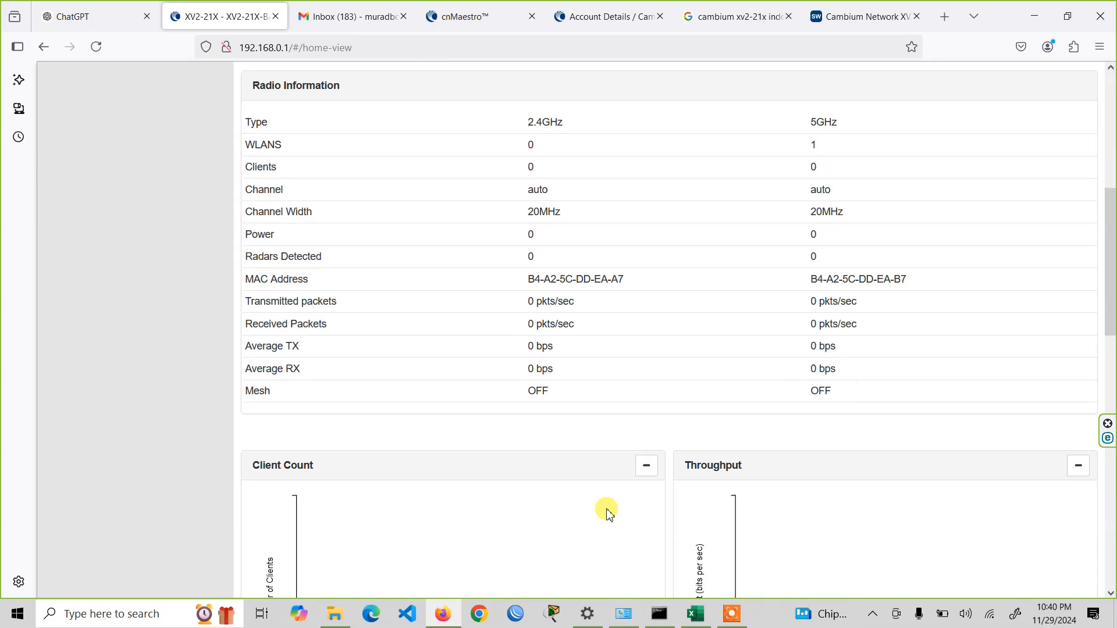
scroll(611, 515, down, 4)
scroll(611, 515, up, 15)
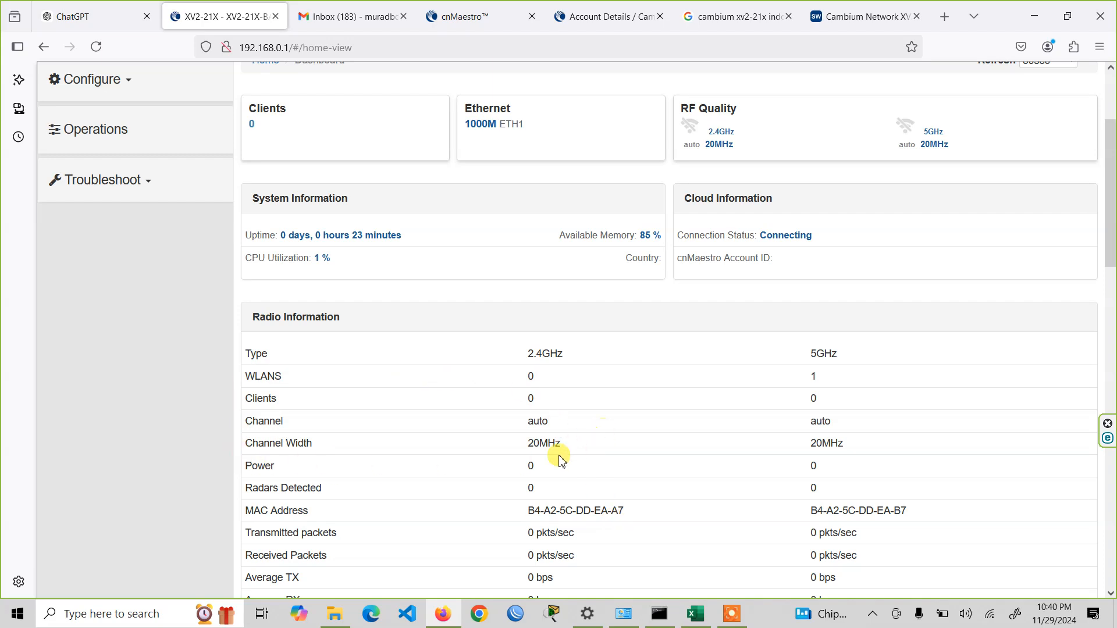
drag(528, 355, 566, 353)
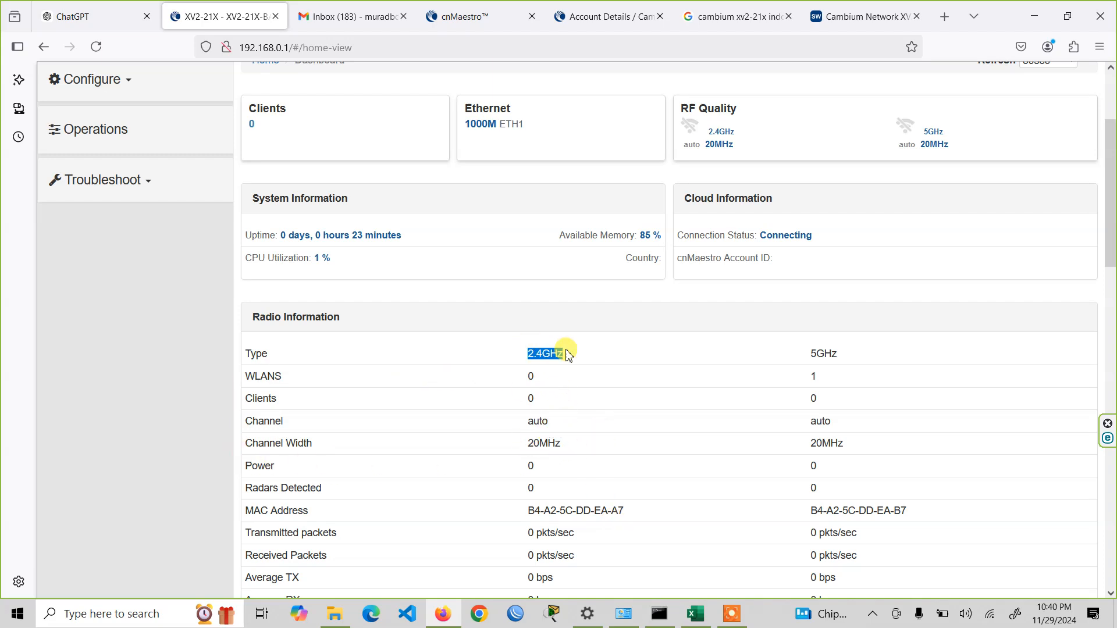
scroll(810, 379, up, 3)
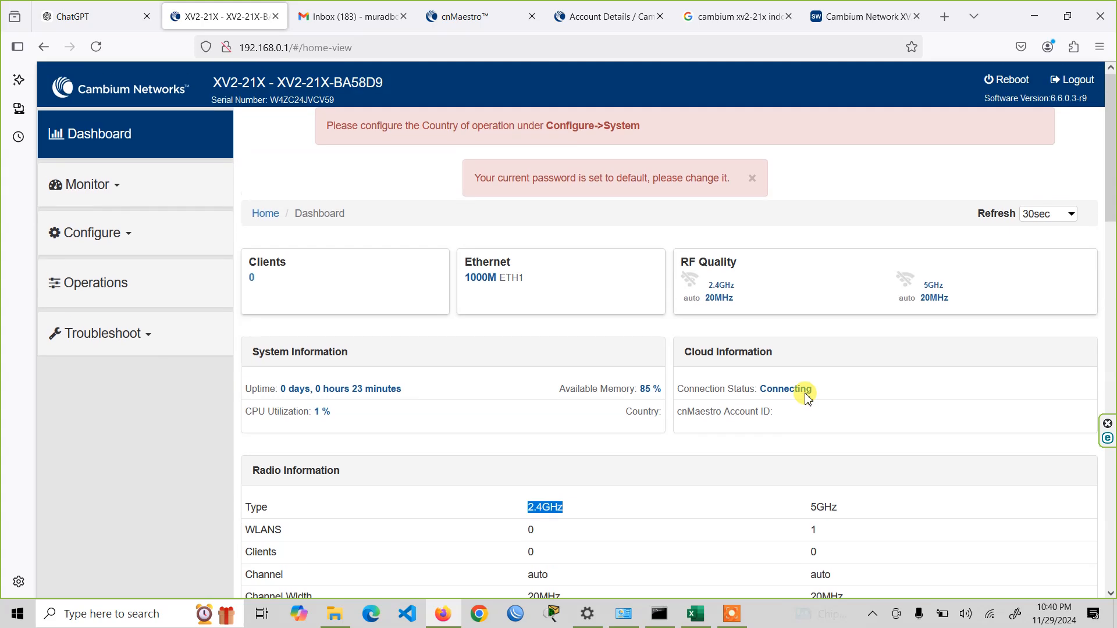
- Set the access point's name to EasyIT in the system configuration
click(158, 243)
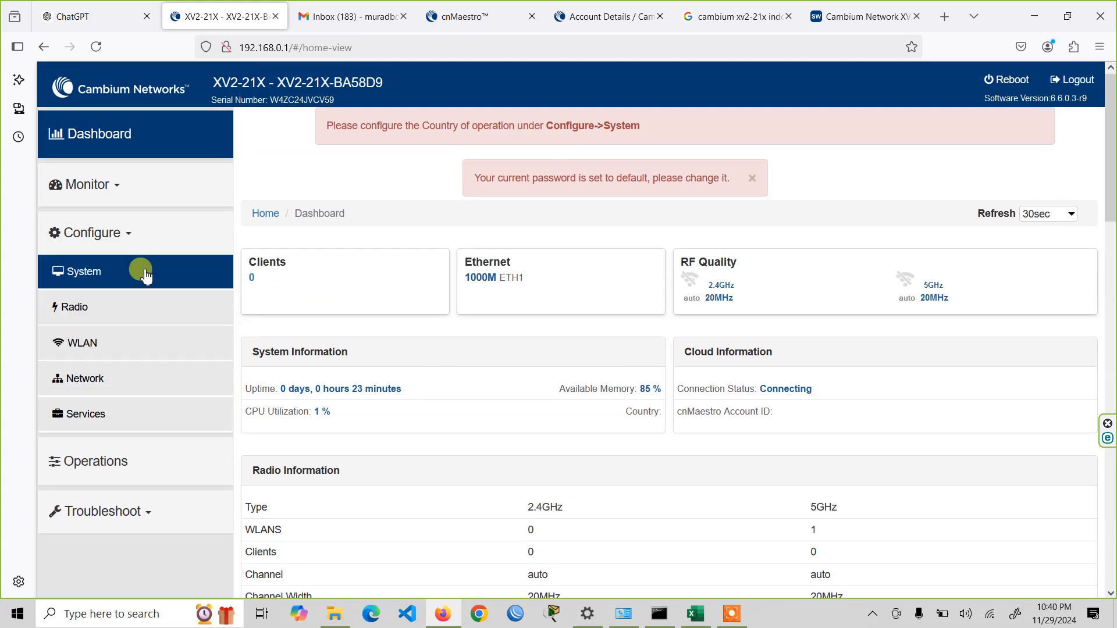
click(142, 269)
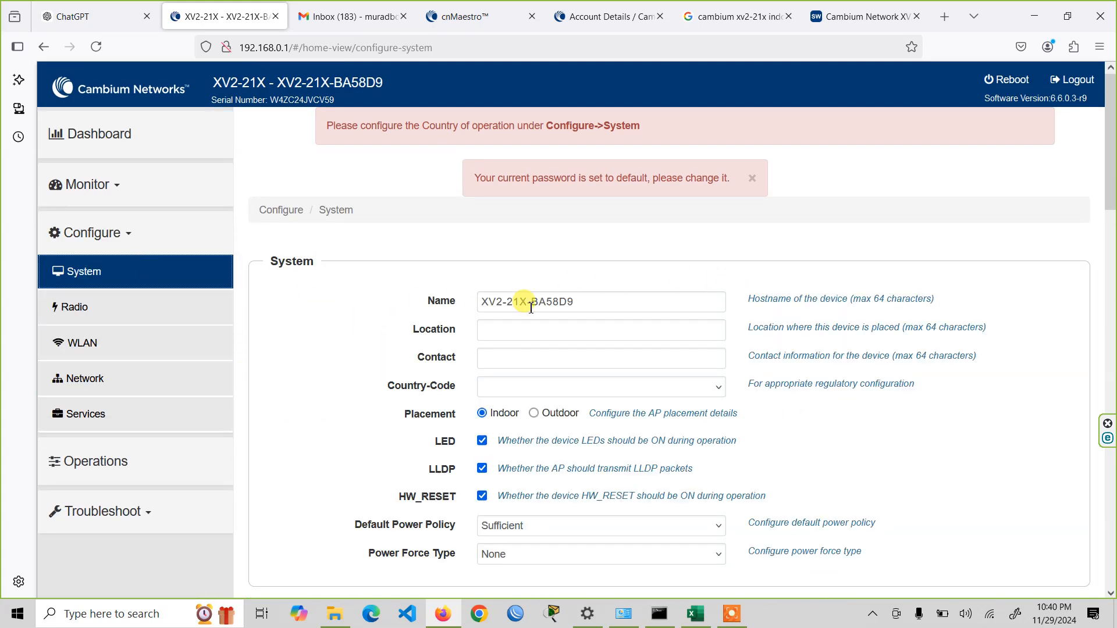
scroll(365, 377, down, 1)
scroll(363, 377, down, 2)
scroll(363, 378, up, 3)
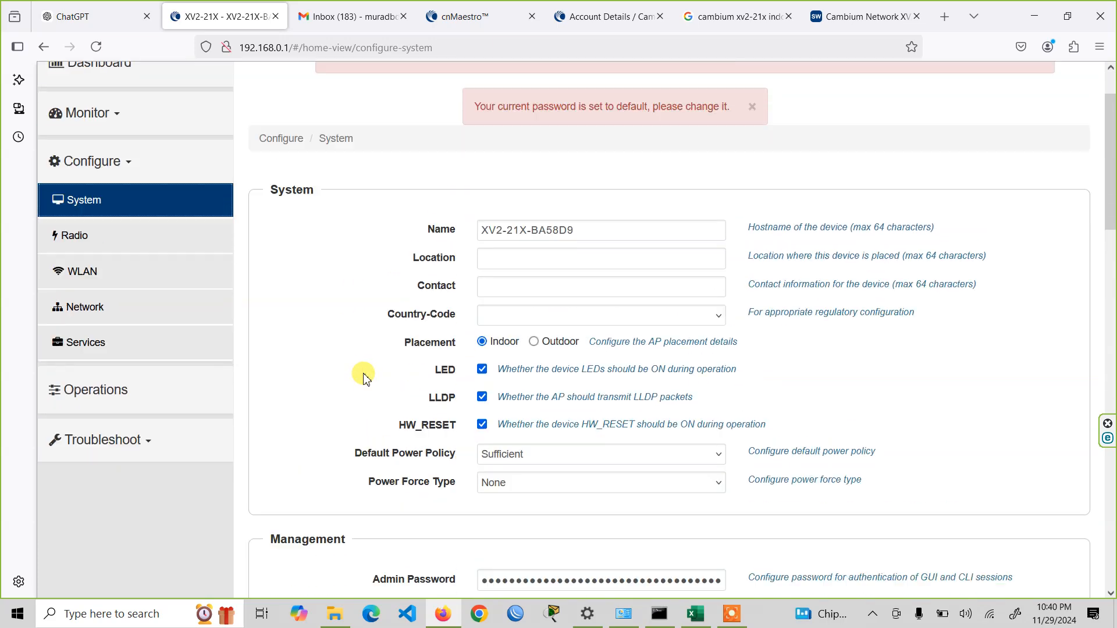
drag(586, 296, 392, 296)
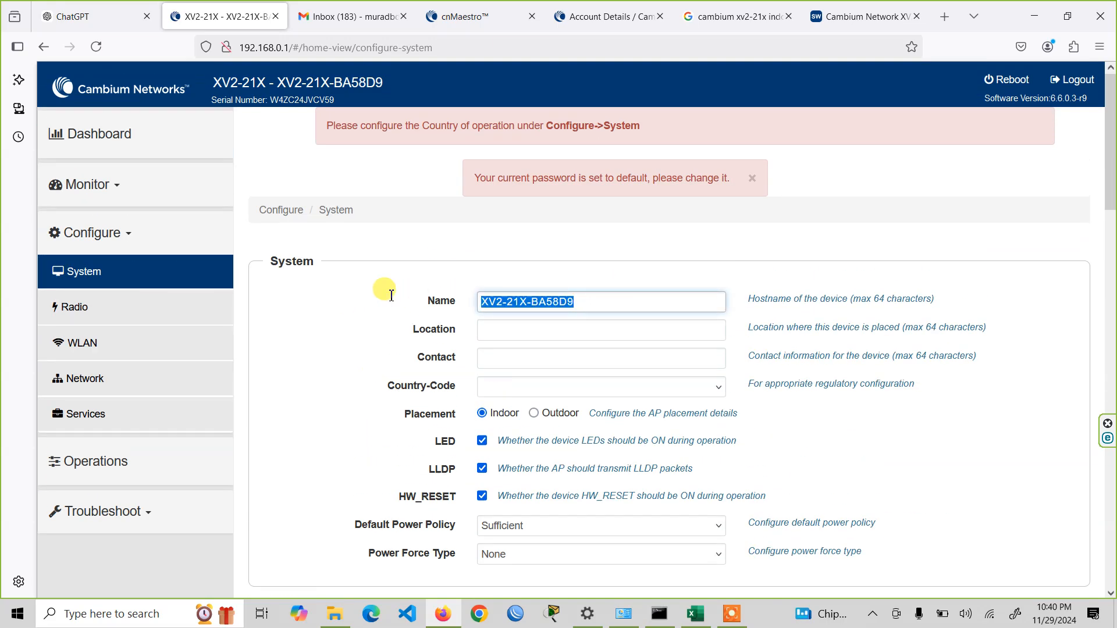
text(EasyIT)
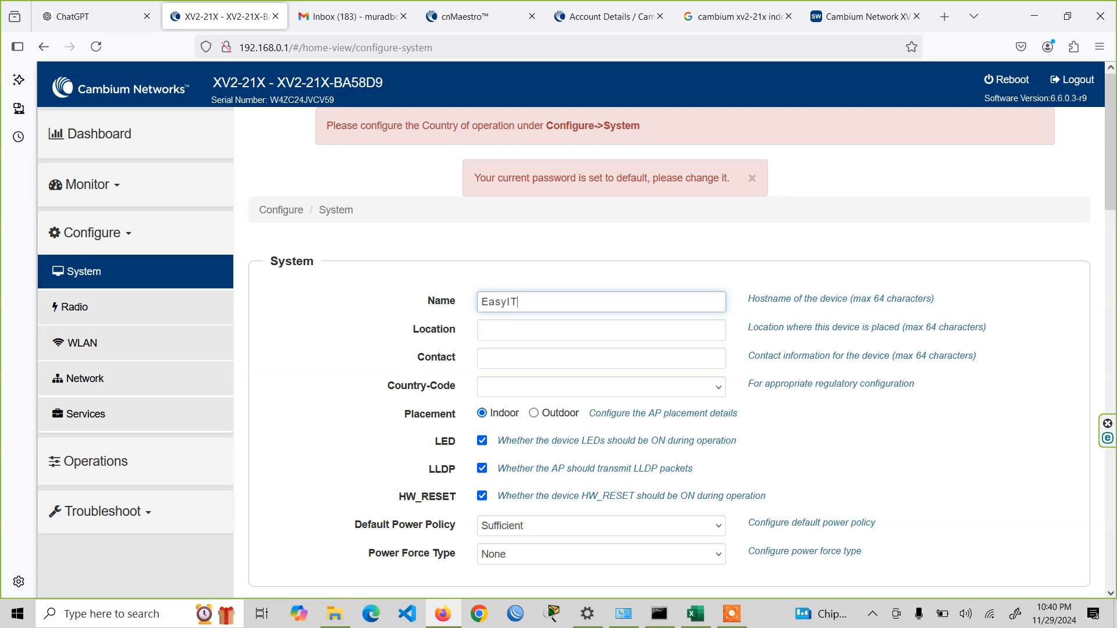
- Enter the contact's full name in the system settings and set the country code to Bangladesh
click(545, 354)
text(Md Murad H)
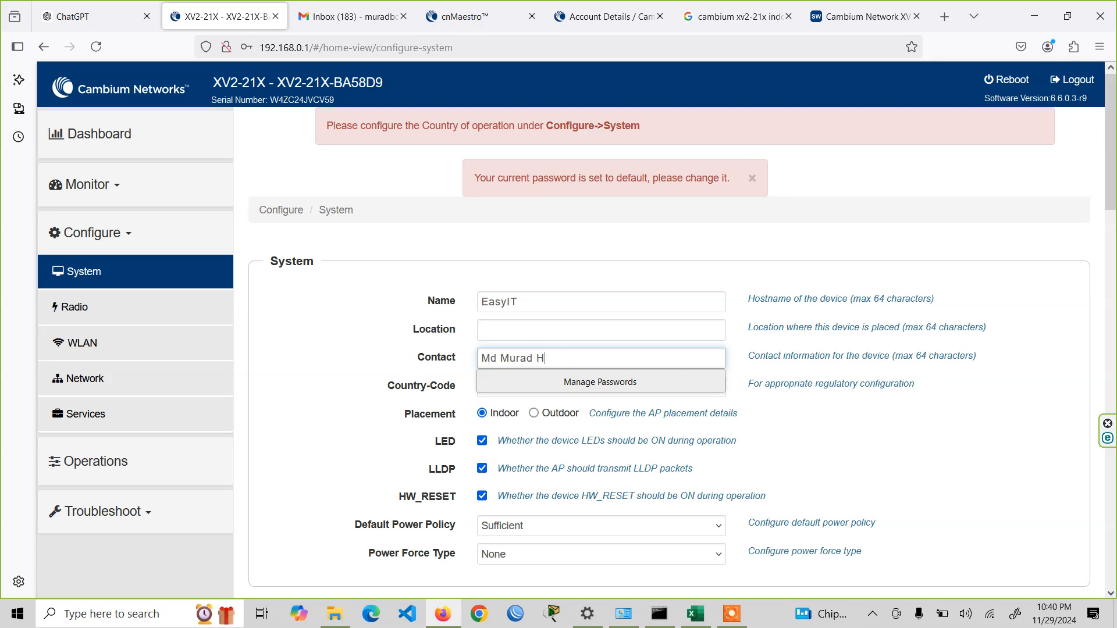
click(542, 331)
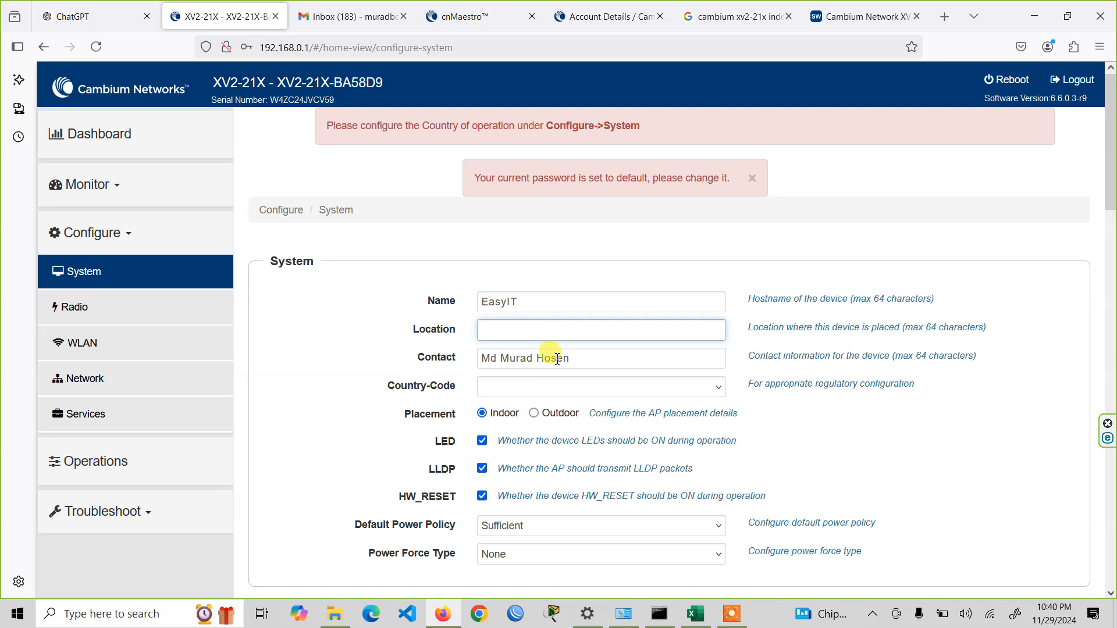
click(634, 387)
click(595, 236)
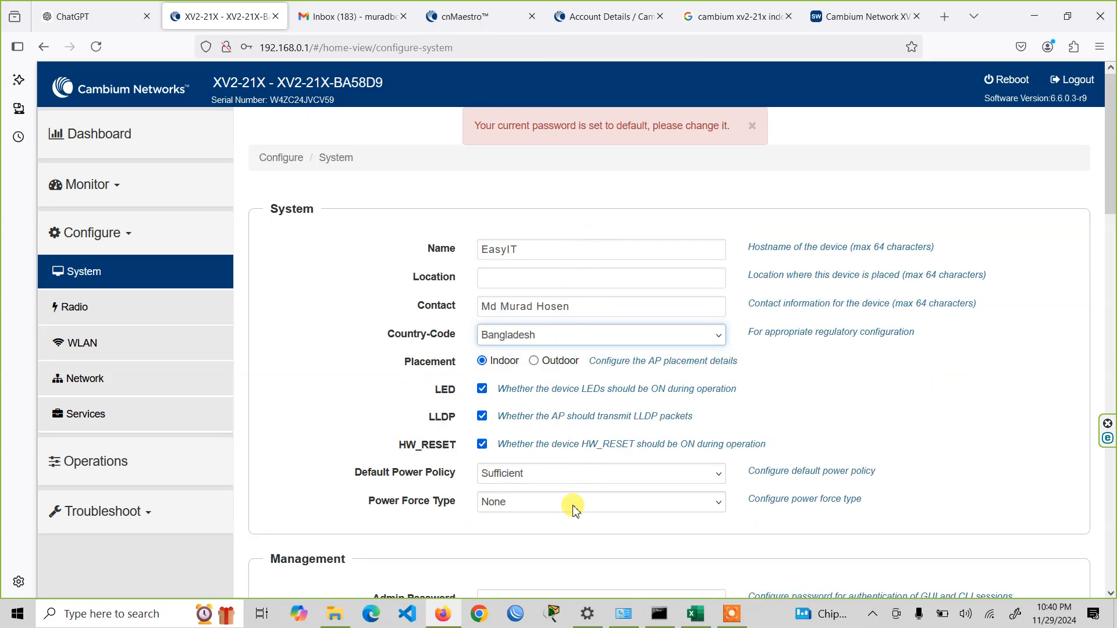
- Enable Telnet access for device management and save the system configuration without storing the login in the browser
scroll(928, 431, down, 3)
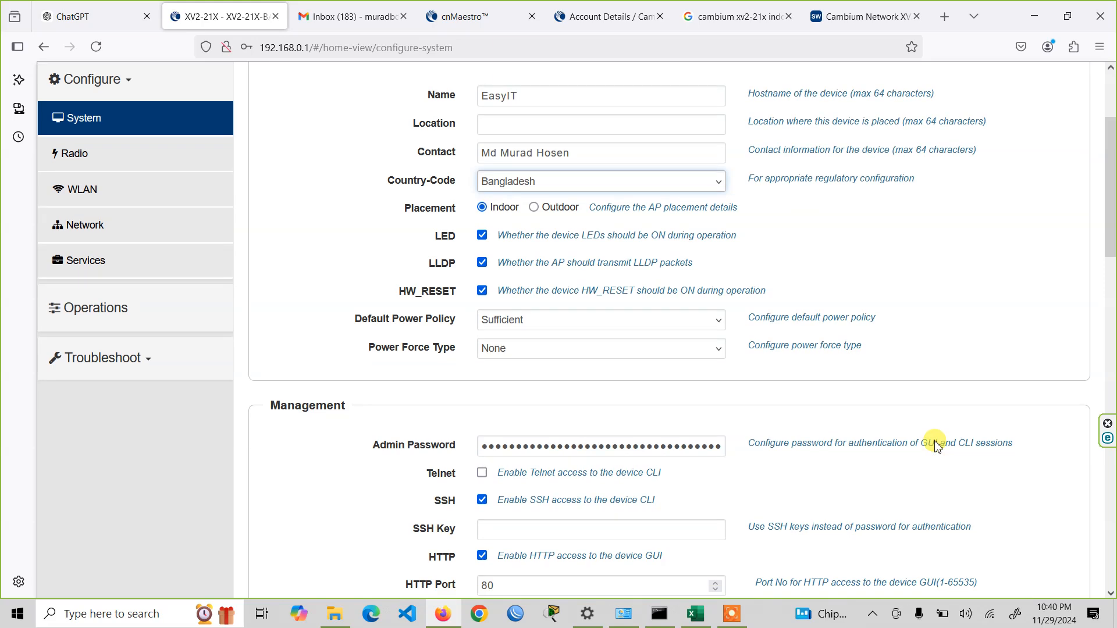
scroll(935, 442, down, 3)
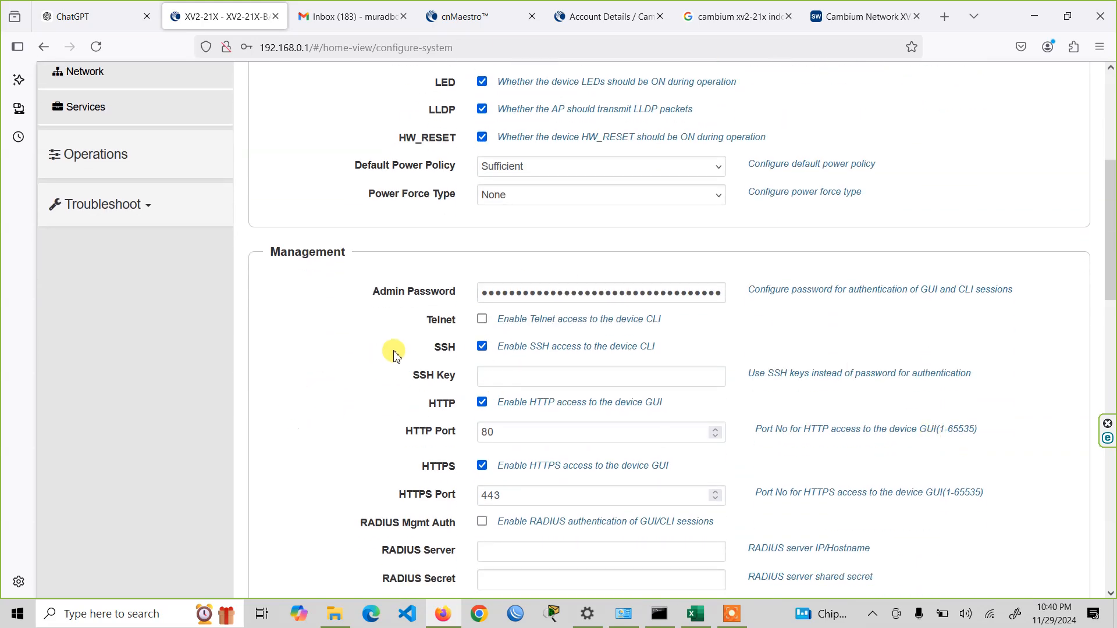
click(482, 320)
scroll(390, 407, down, 4)
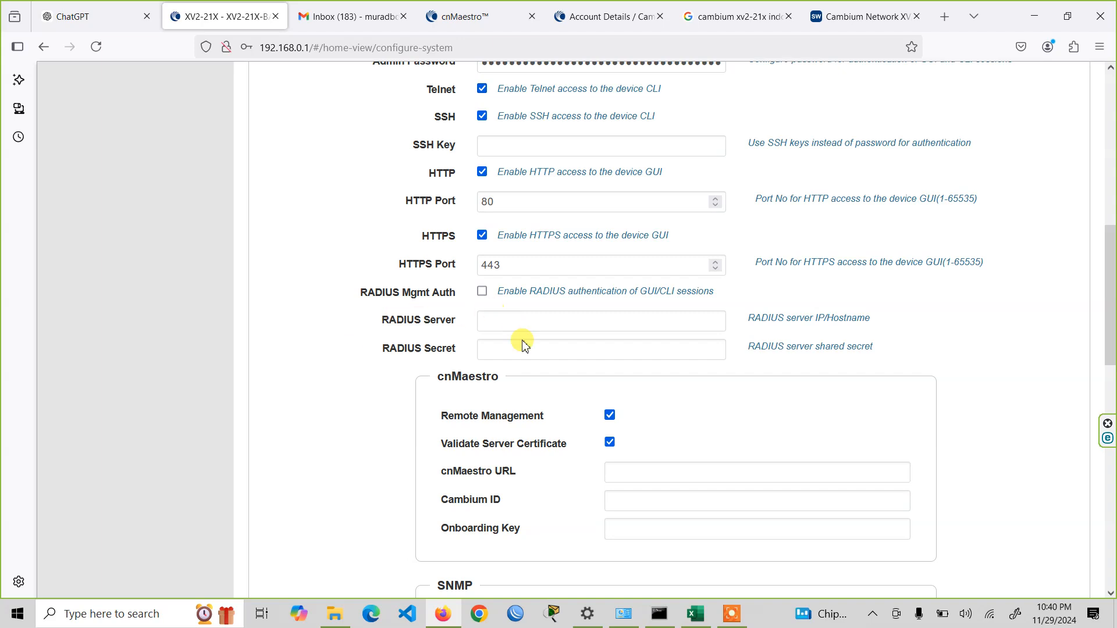
scroll(313, 332, down, 10)
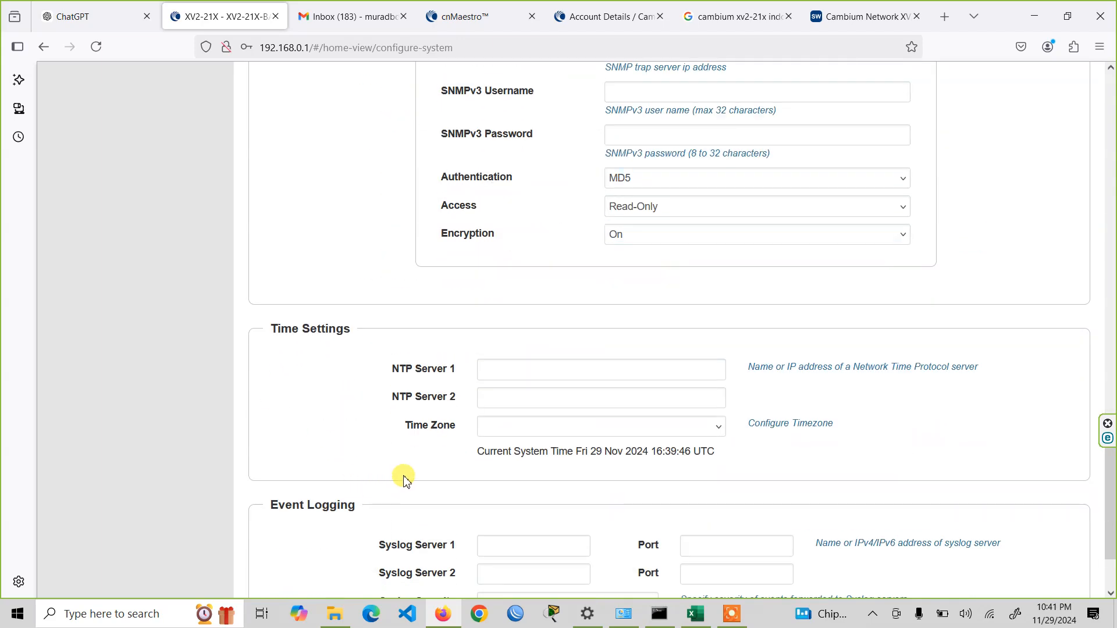
click(643, 565)
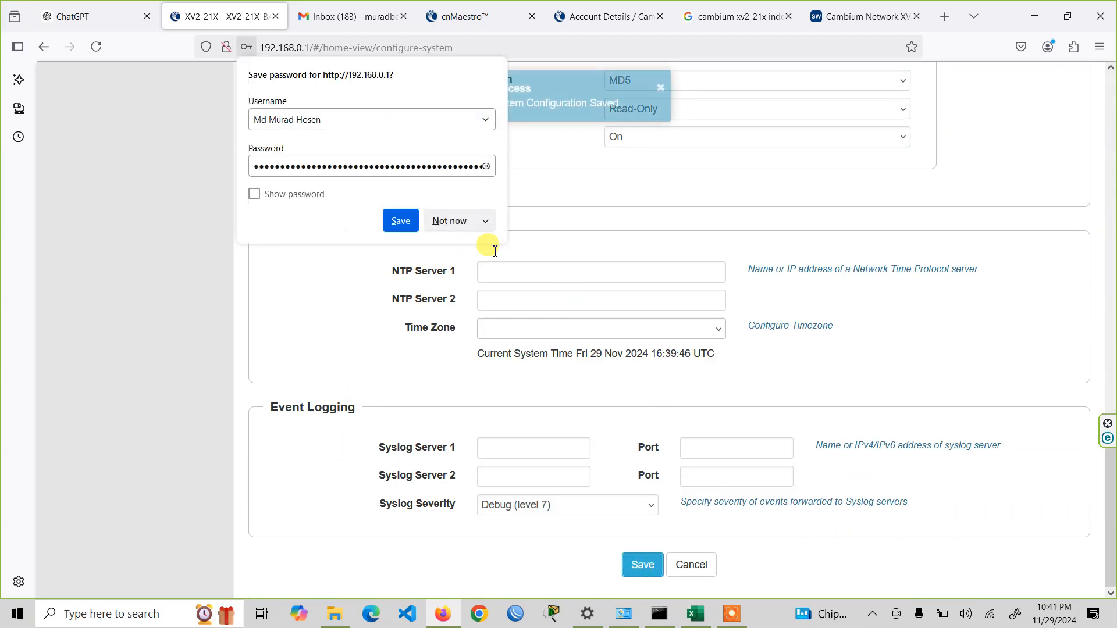
click(446, 220)
scroll(636, 350, up, 12)
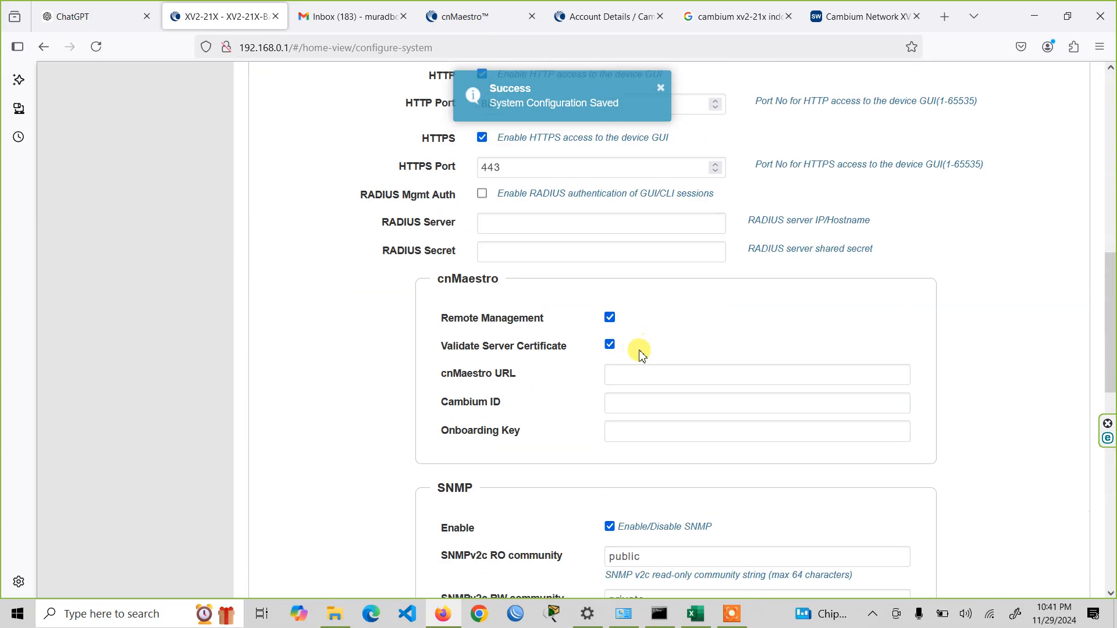
scroll(656, 377, up, 4)
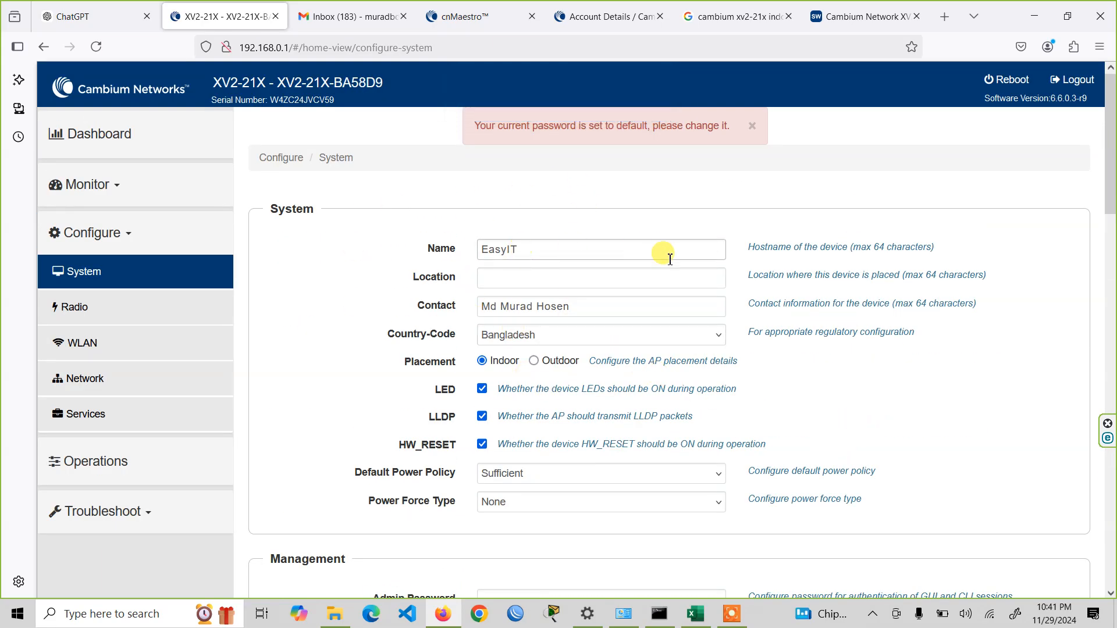
- Examine the 2.4GHz radio settings and look over the WLAN and Network configuration pages
click(75, 318)
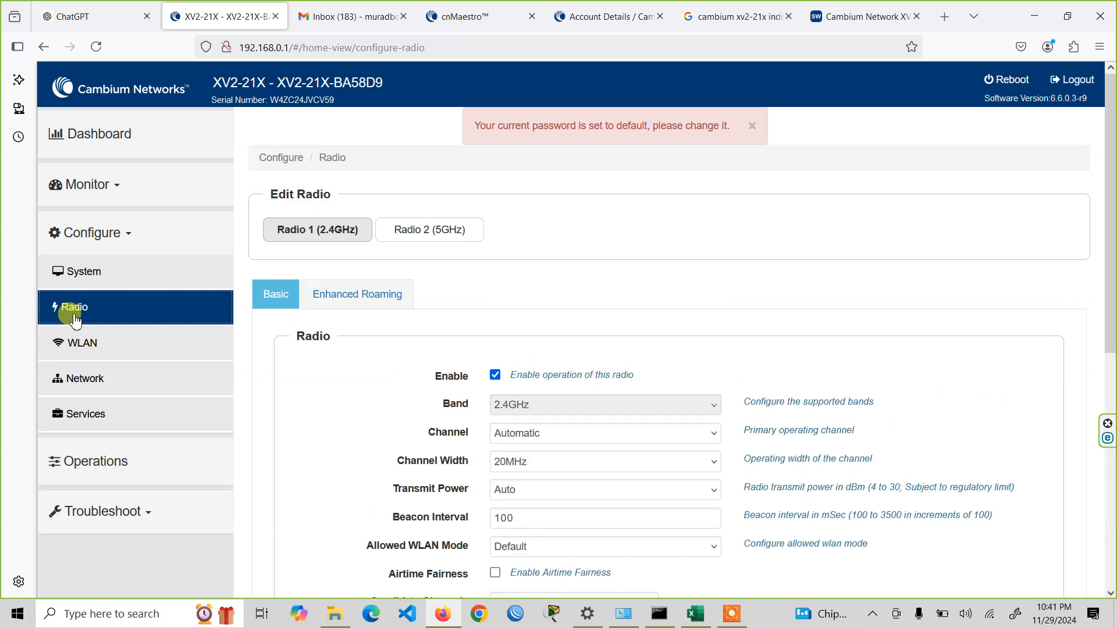
scroll(499, 326, down, 3)
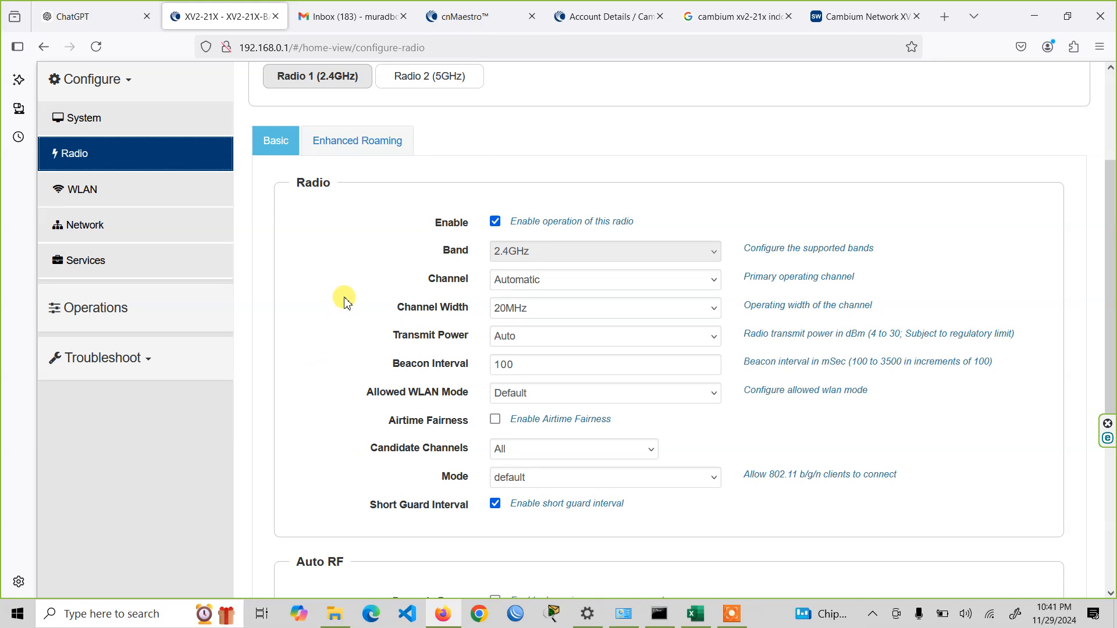
scroll(372, 294, down, 5)
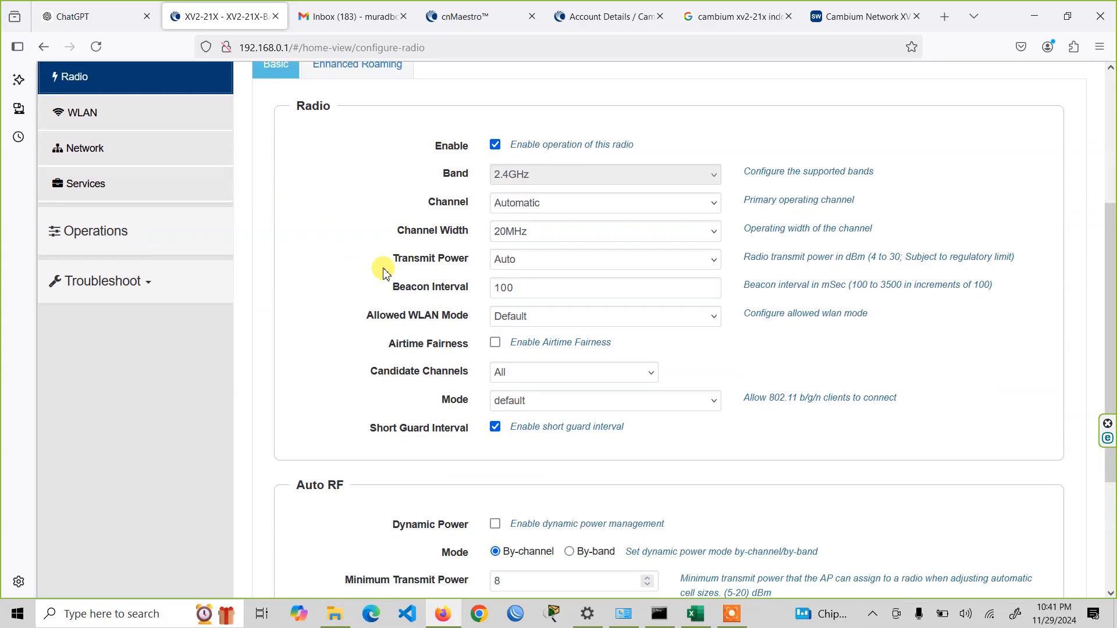
scroll(384, 286, up, 8)
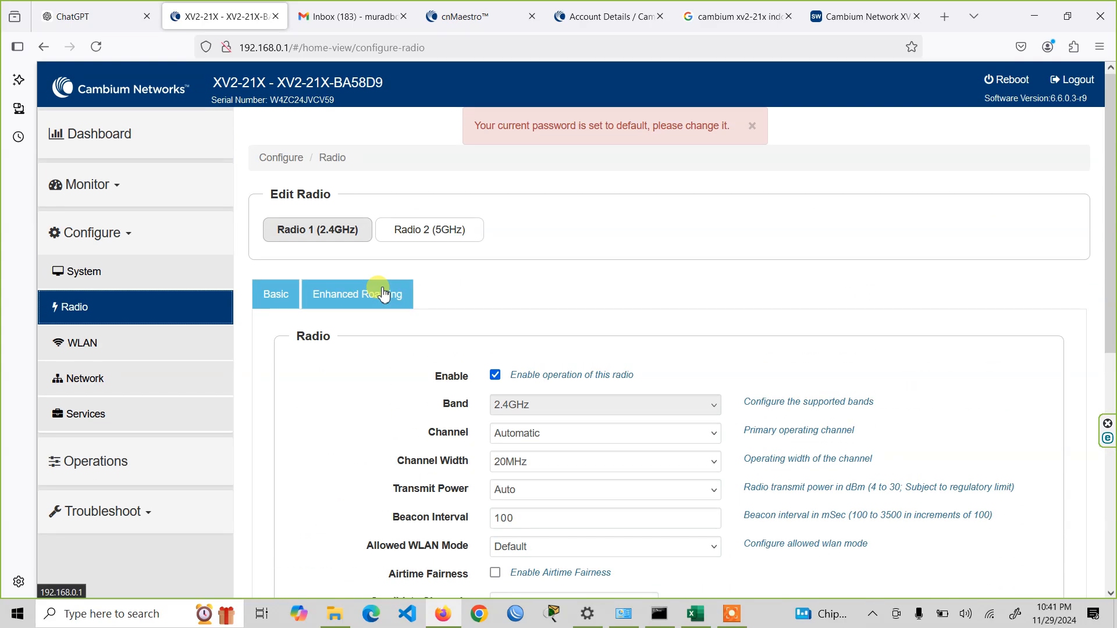
click(69, 343)
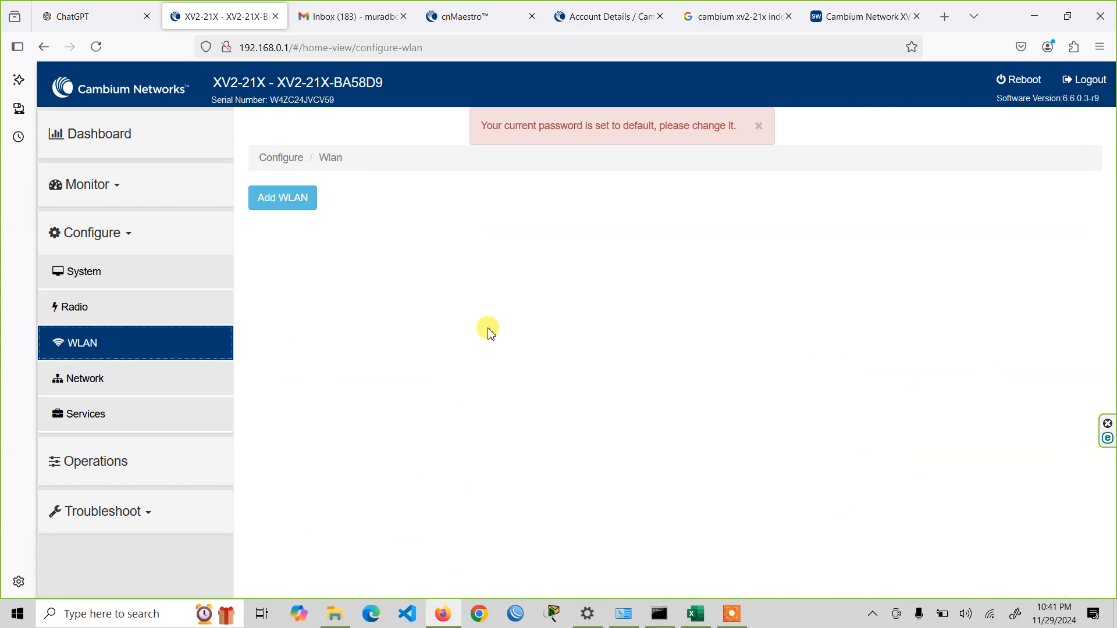
click(125, 377)
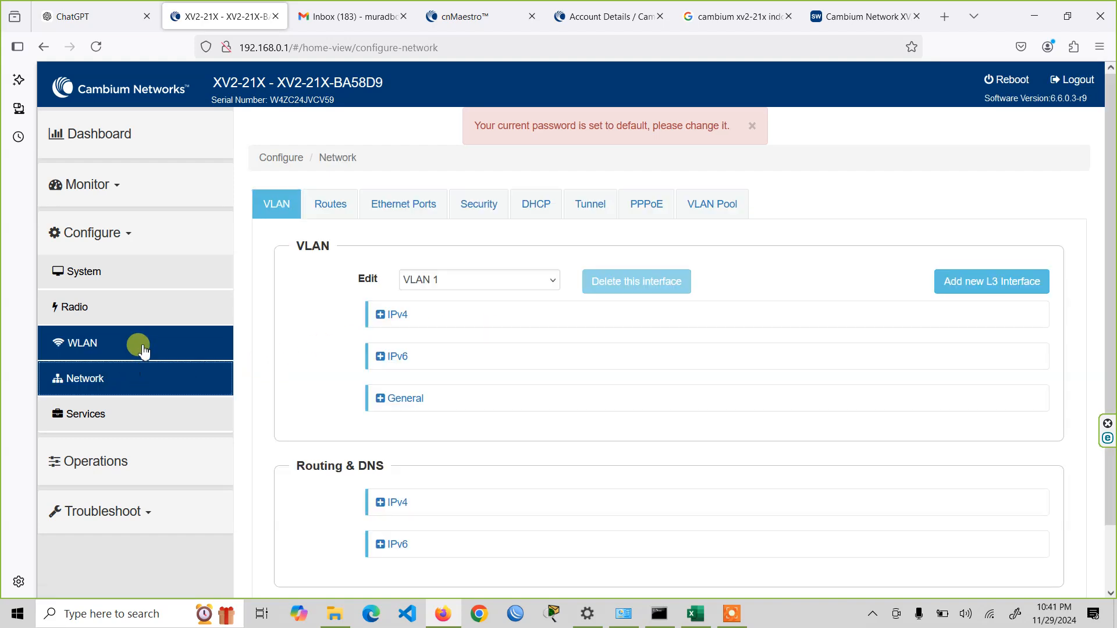
click(145, 344)
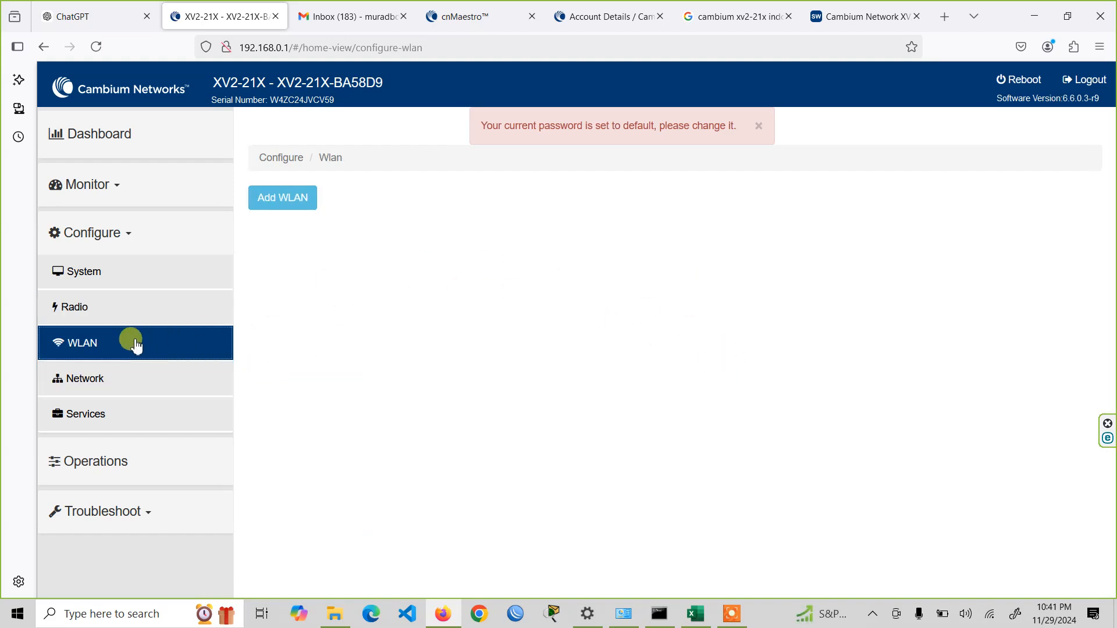
click(144, 316)
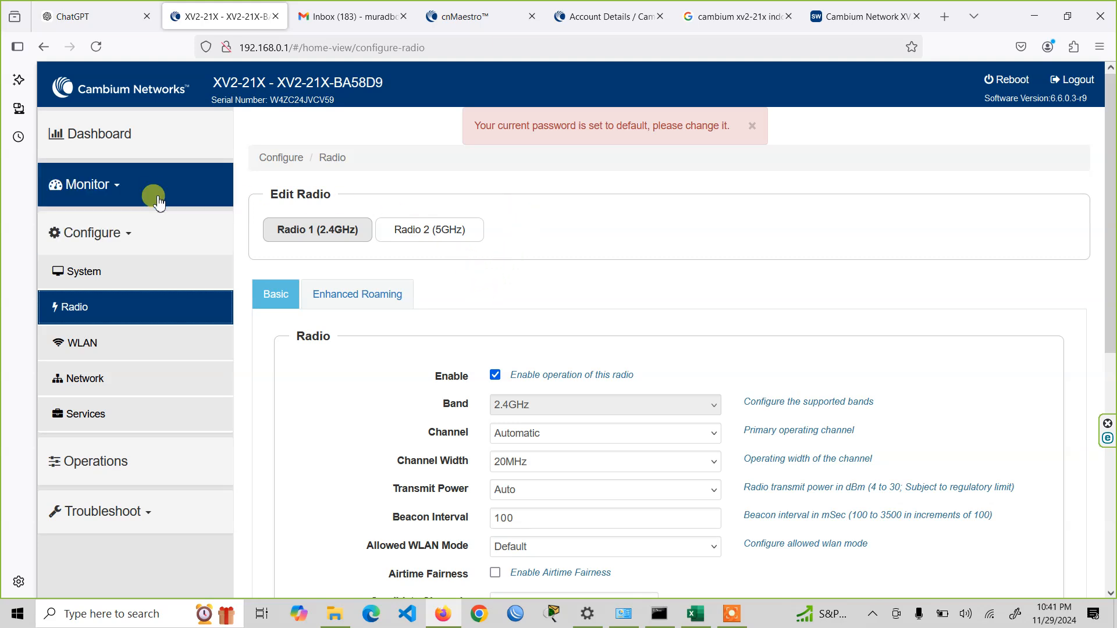
scroll(205, 352, down, 3)
scroll(205, 352, up, 4)
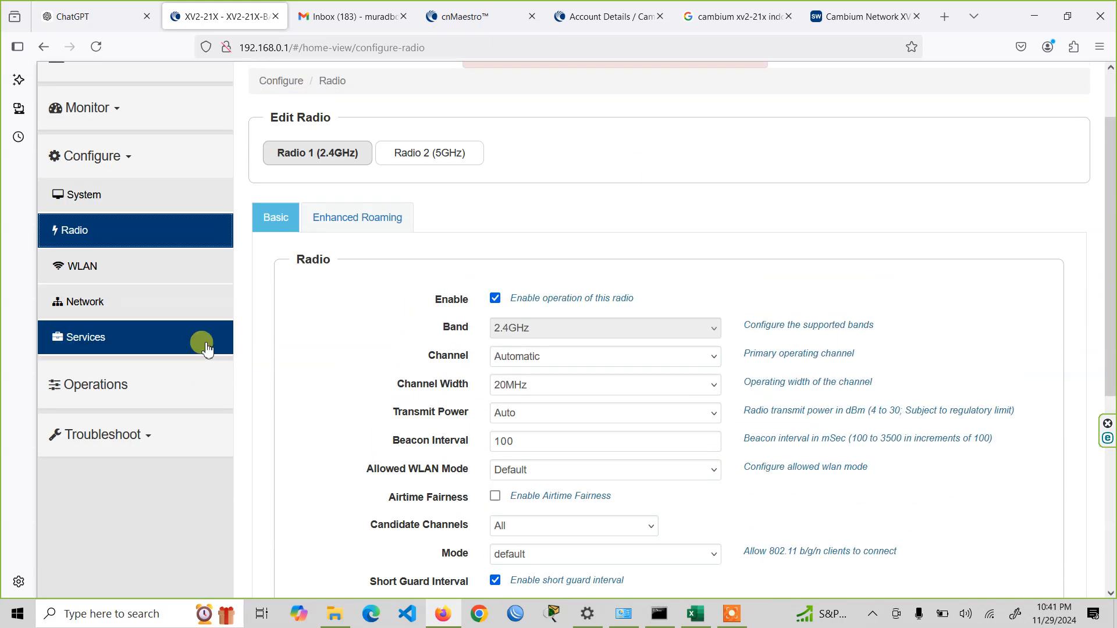
- Add a WLAN with ID 1 and set its SSID to Easy IT
click(169, 260)
click(294, 198)
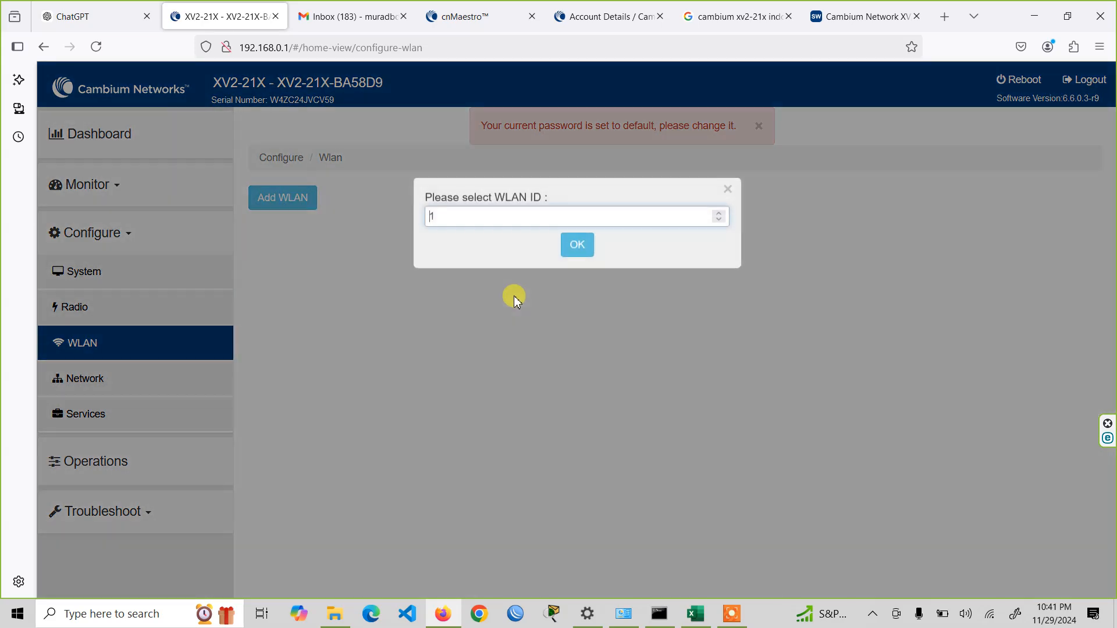
click(594, 240)
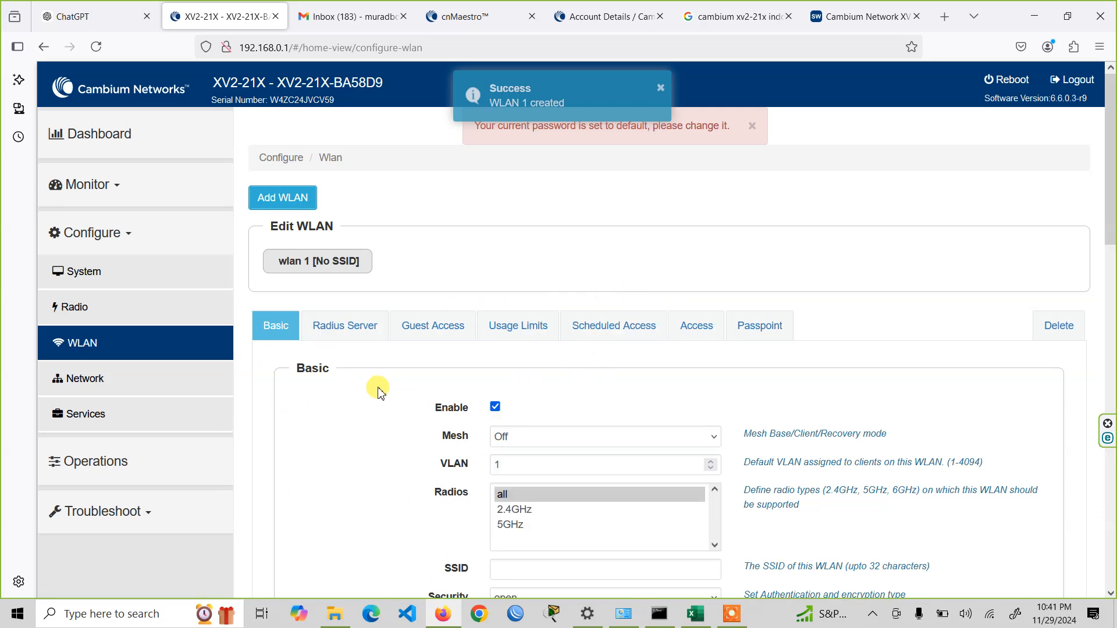
scroll(356, 392, down, 6)
scroll(345, 405, up, 4)
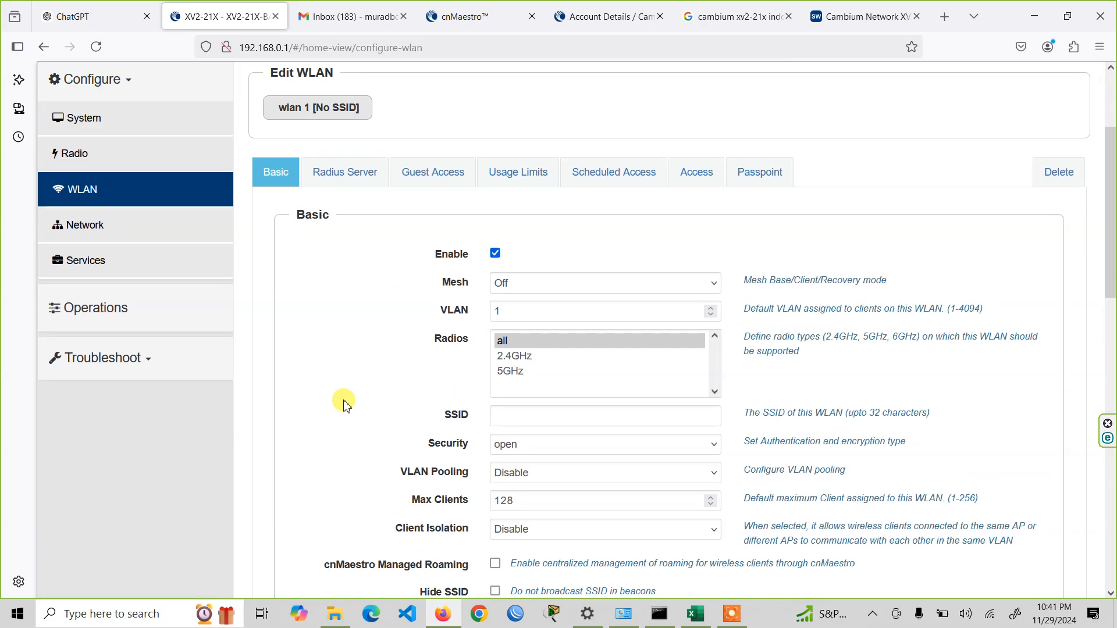
click(606, 419)
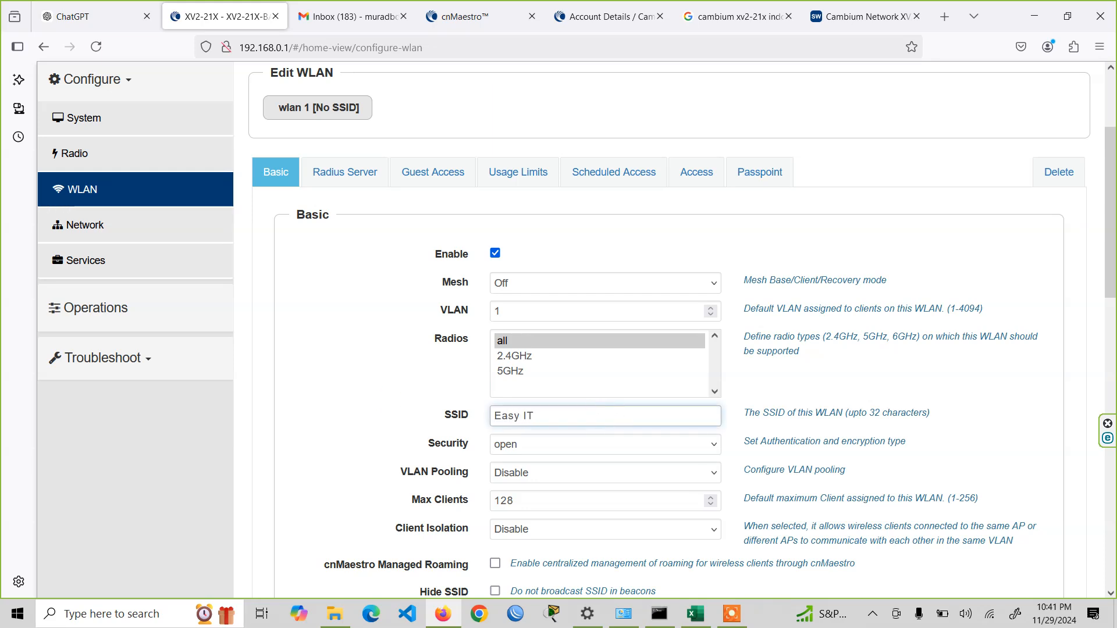
- Set the WLAN's security to WPA2 Pre-shared Keys and enter the Wi-Fi passphrase
click(612, 457)
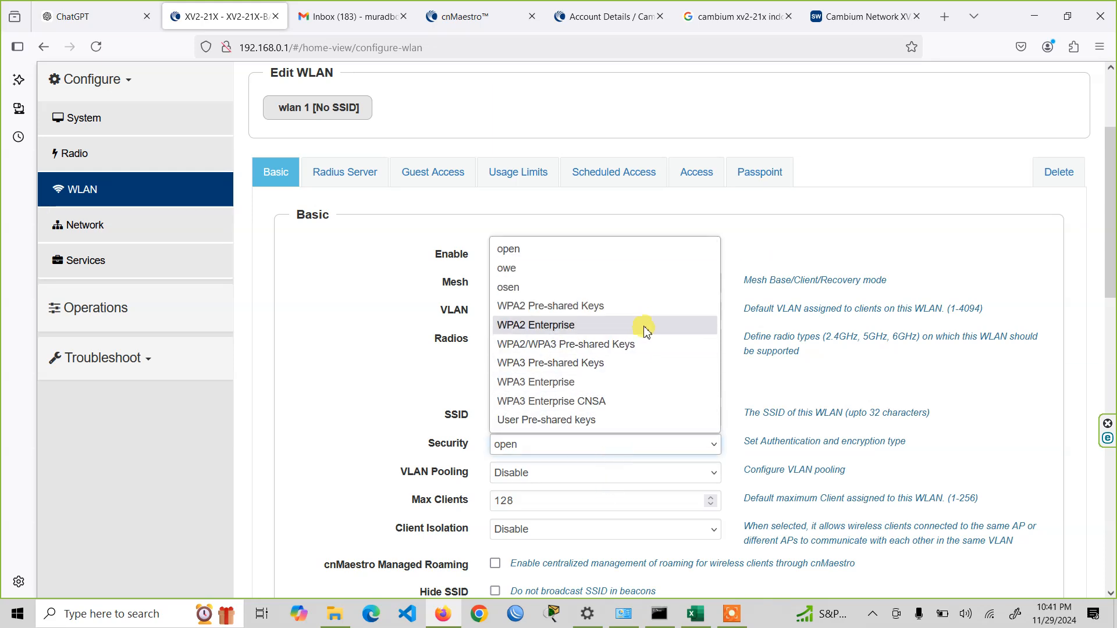
click(643, 307)
drag(560, 473, 320, 471)
text(••)
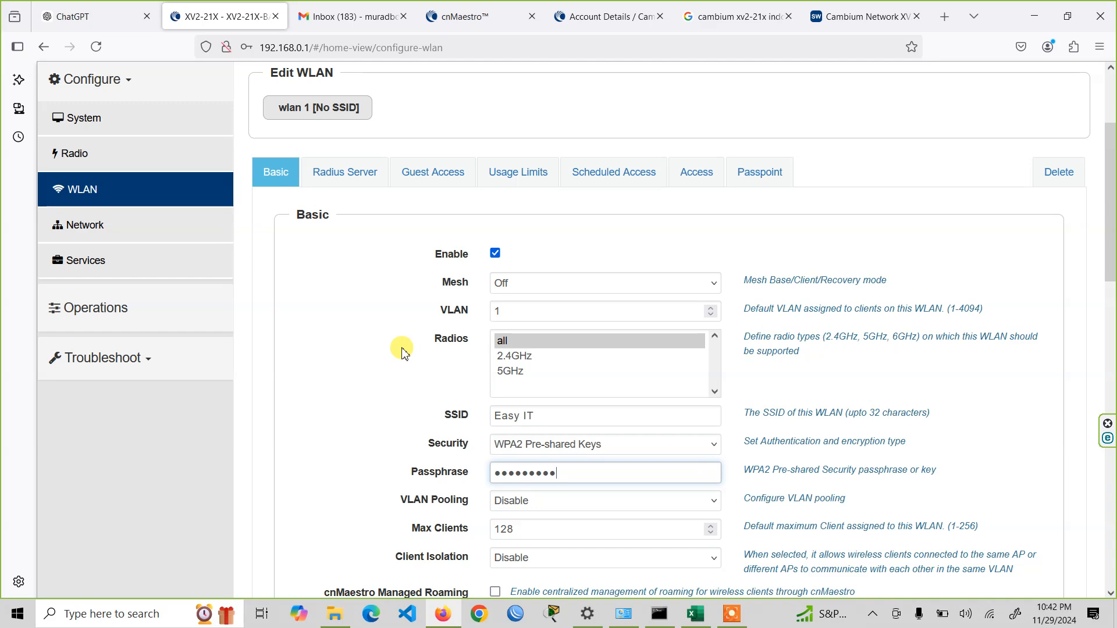
- Save the Easy IT WLAN configuration without storing the login in the browser
scroll(404, 352, down, 10)
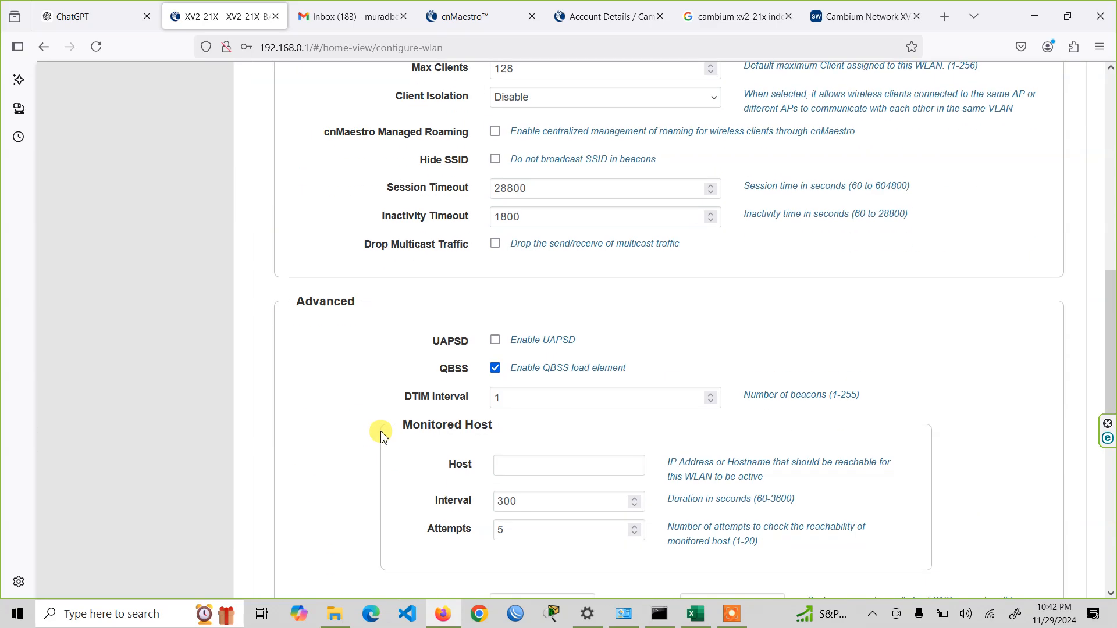
scroll(385, 442, down, 7)
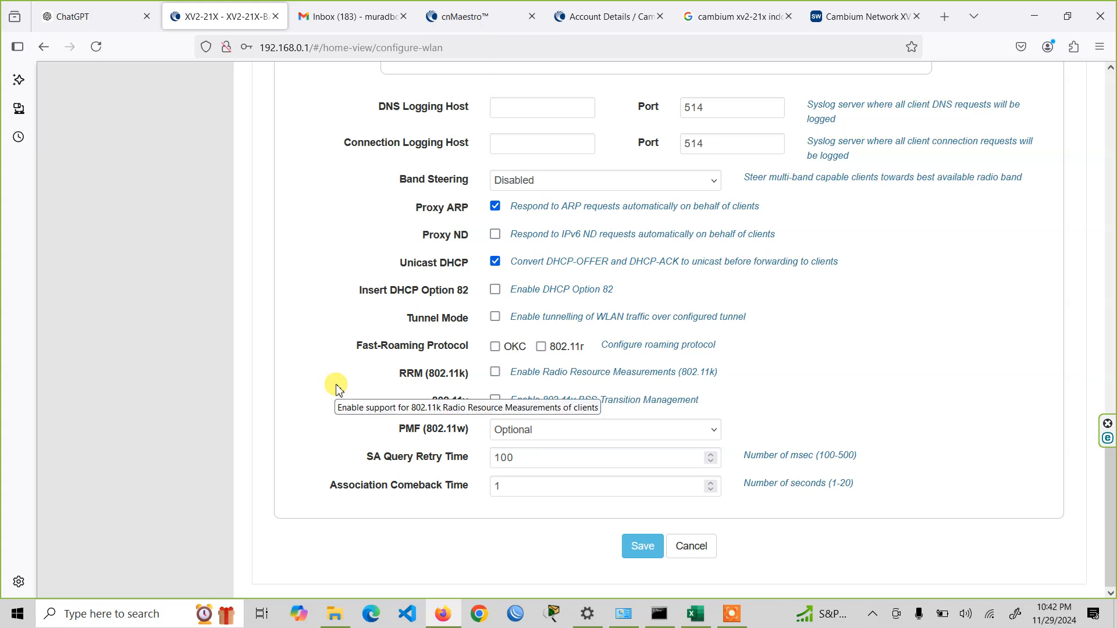
click(642, 547)
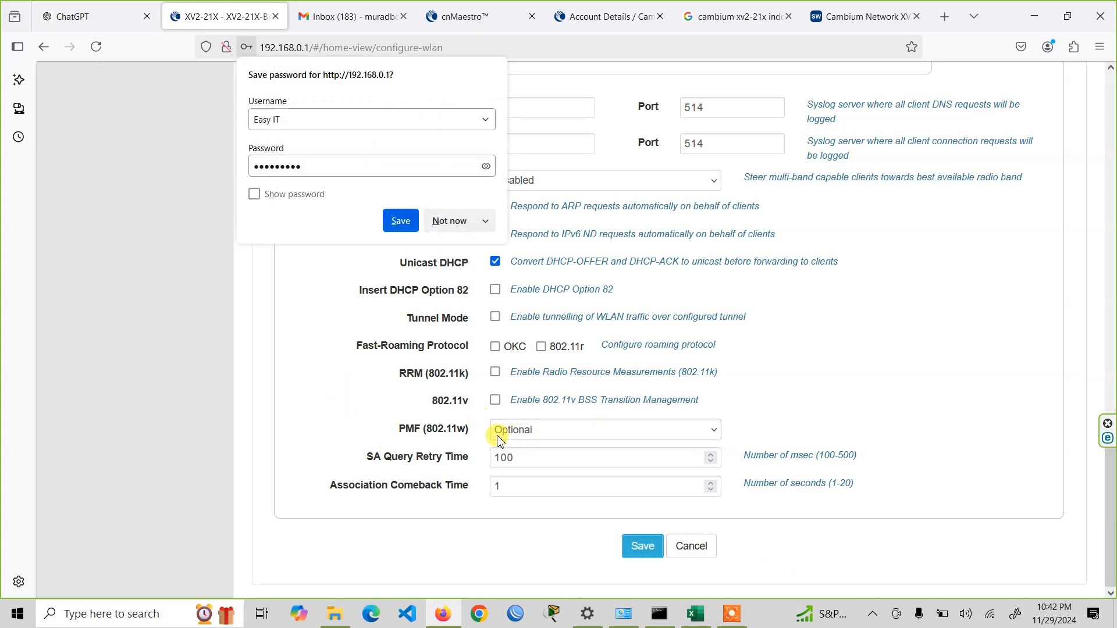
click(449, 221)
scroll(428, 460, up, 15)
scroll(441, 511, up, 1)
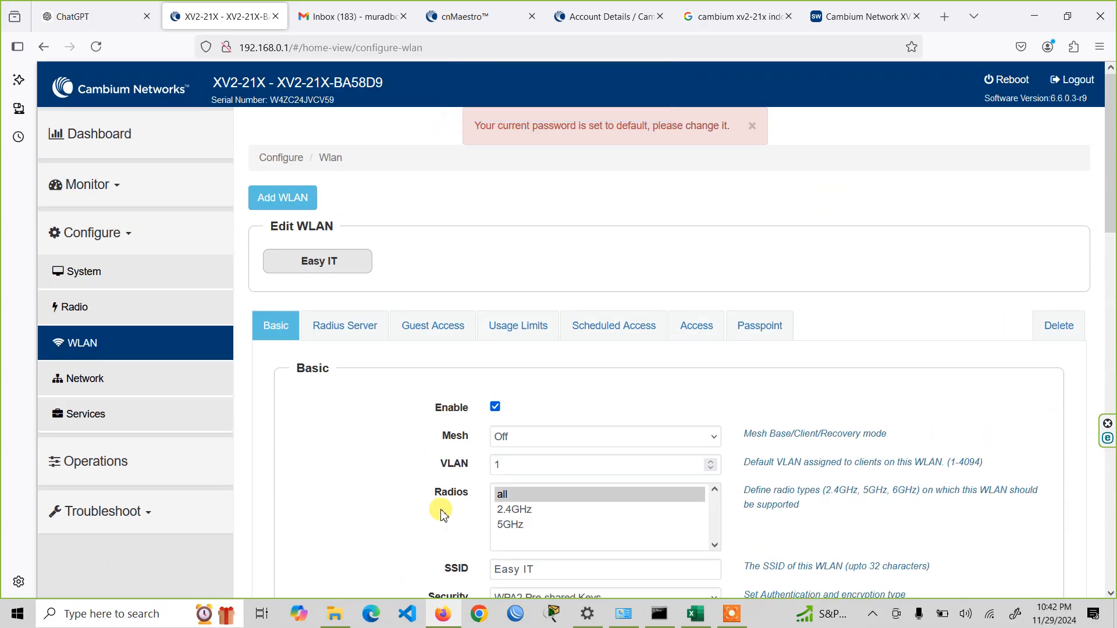
- Examine the network configuration, including the IPv4 settings of VLAN 1 and the DHCP pool options
click(155, 378)
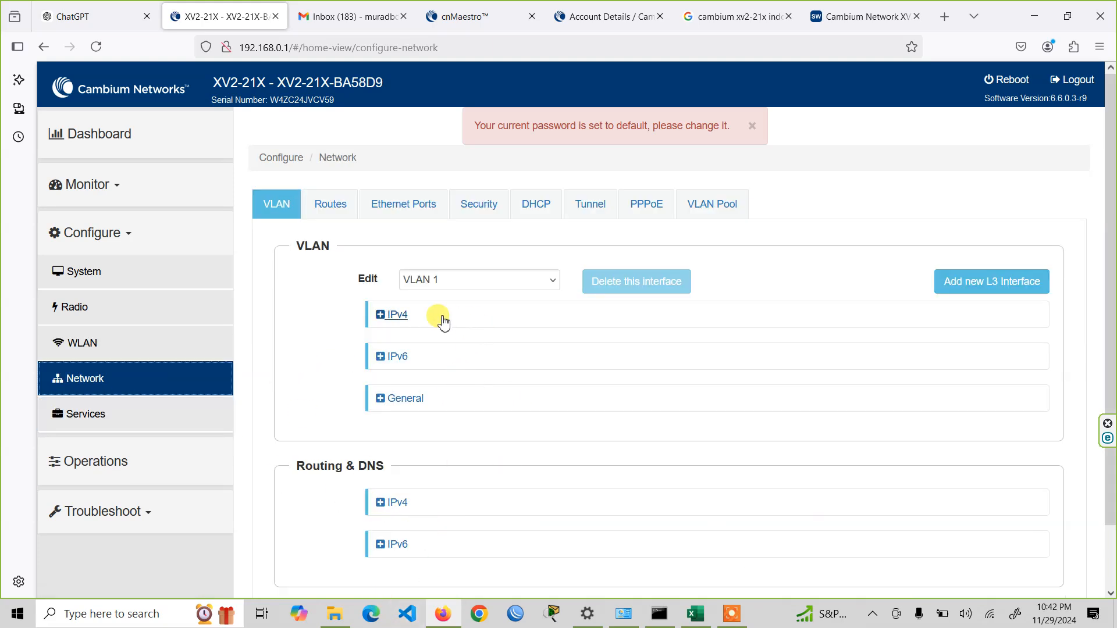
click(418, 317)
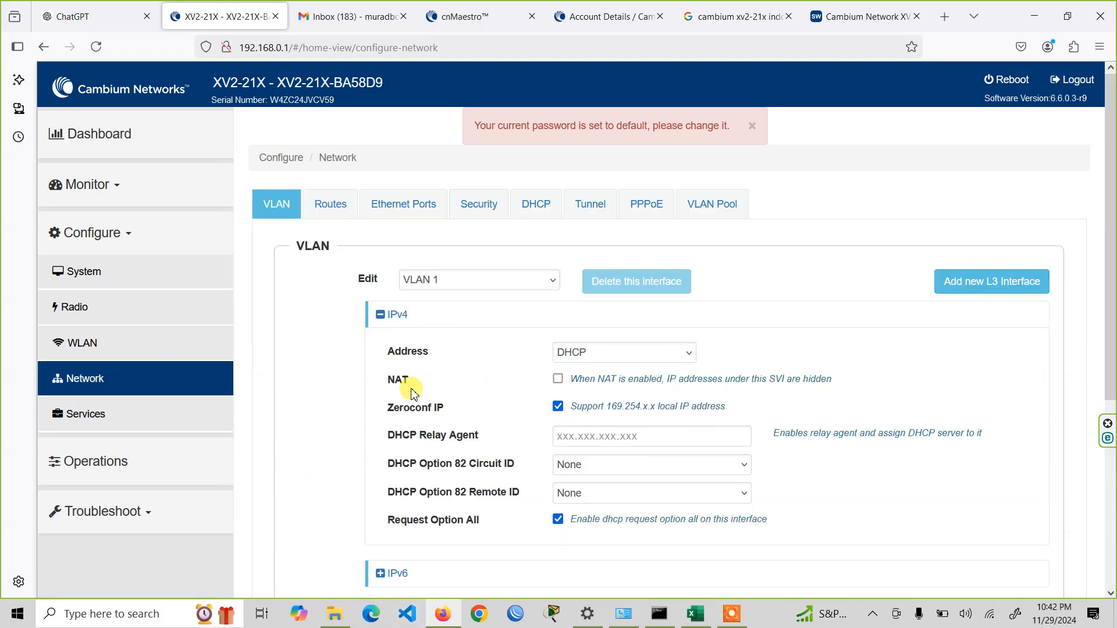
click(381, 316)
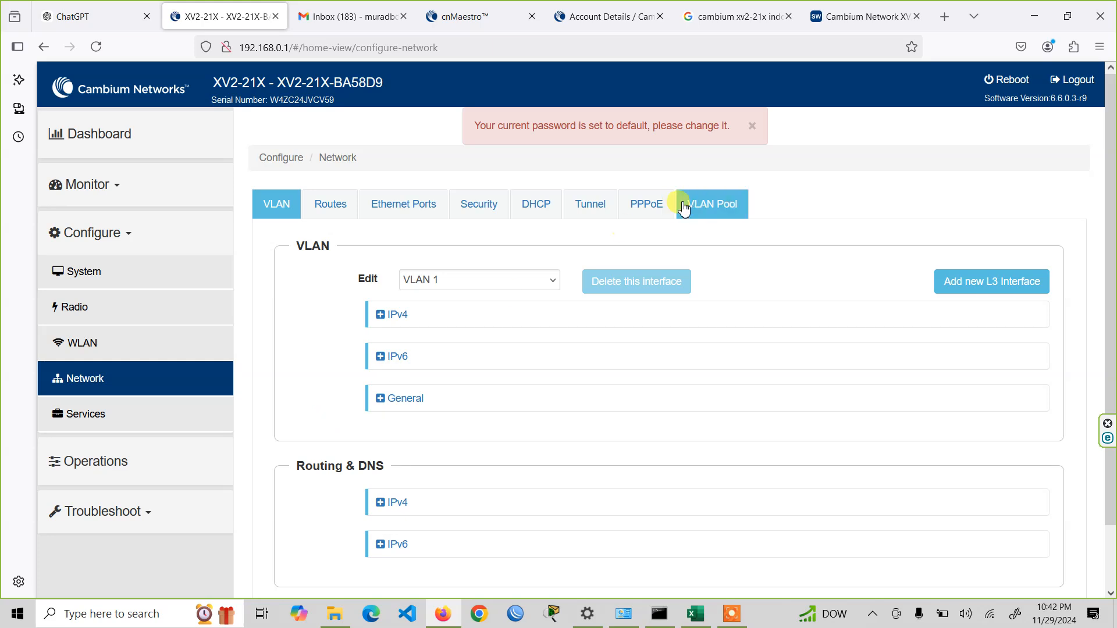
click(546, 213)
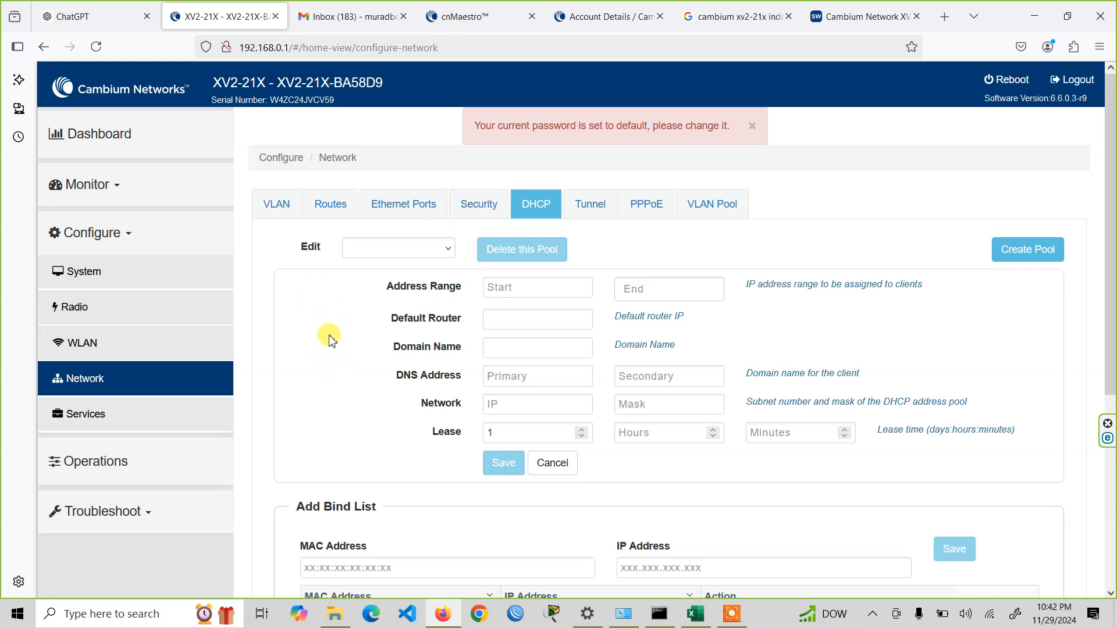
click(296, 207)
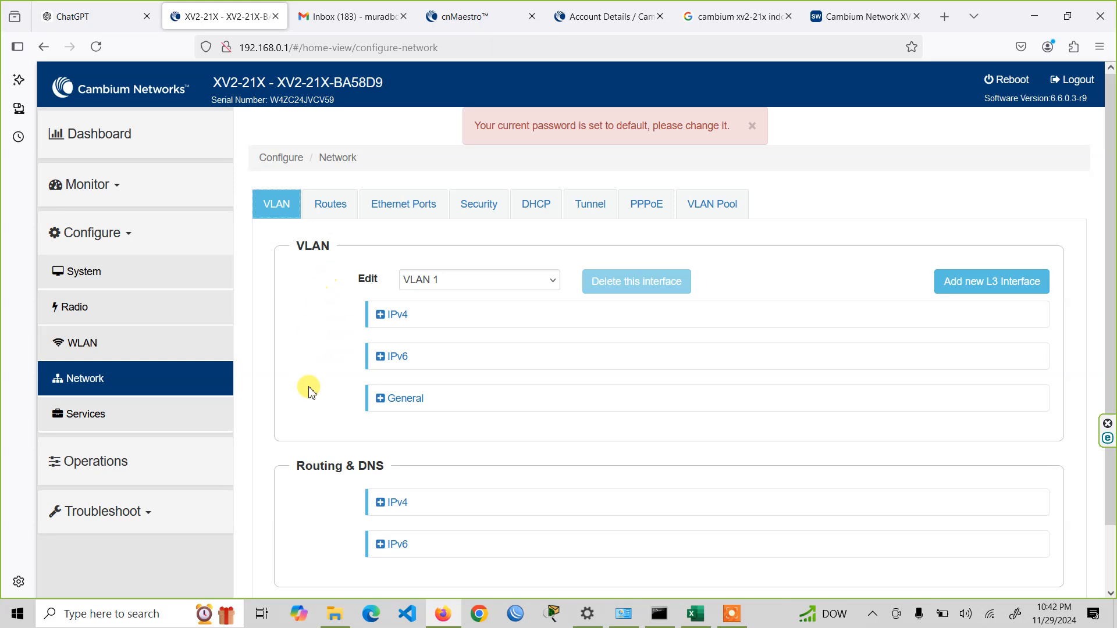
scroll(317, 387, down, 2)
scroll(317, 387, up, 2)
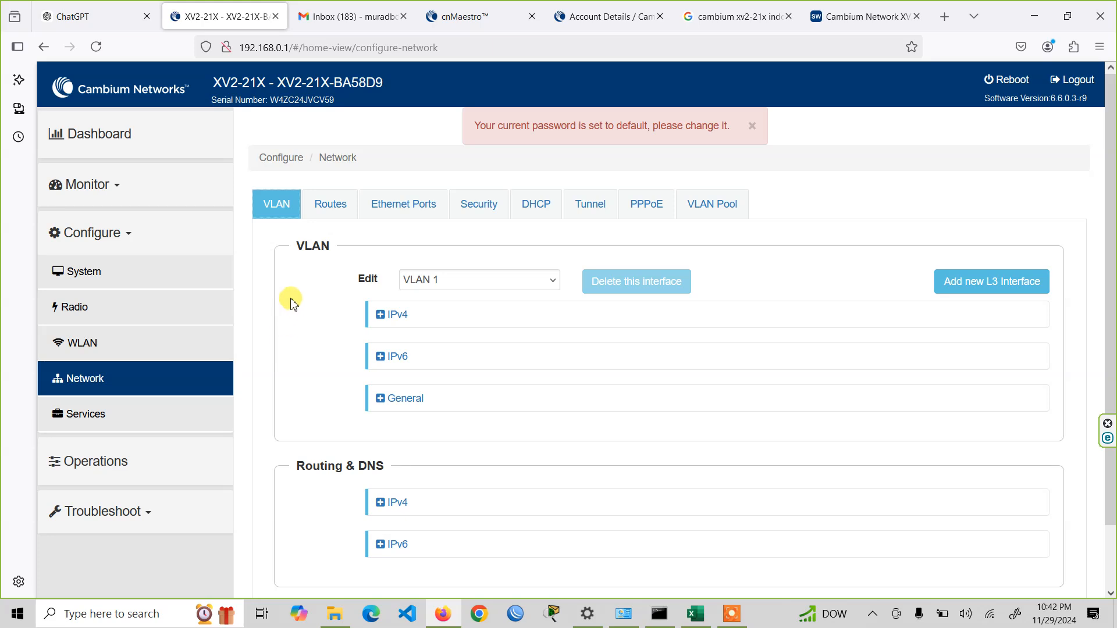
scroll(301, 330, down, 2)
scroll(302, 329, up, 2)
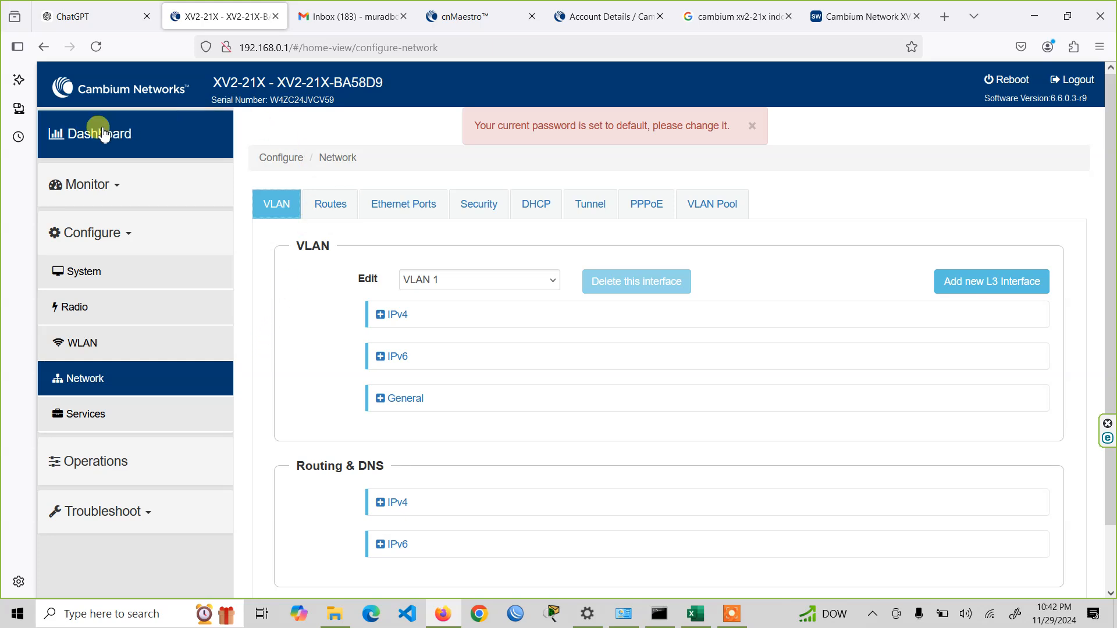
- View the access point's monitored system information
click(131, 187)
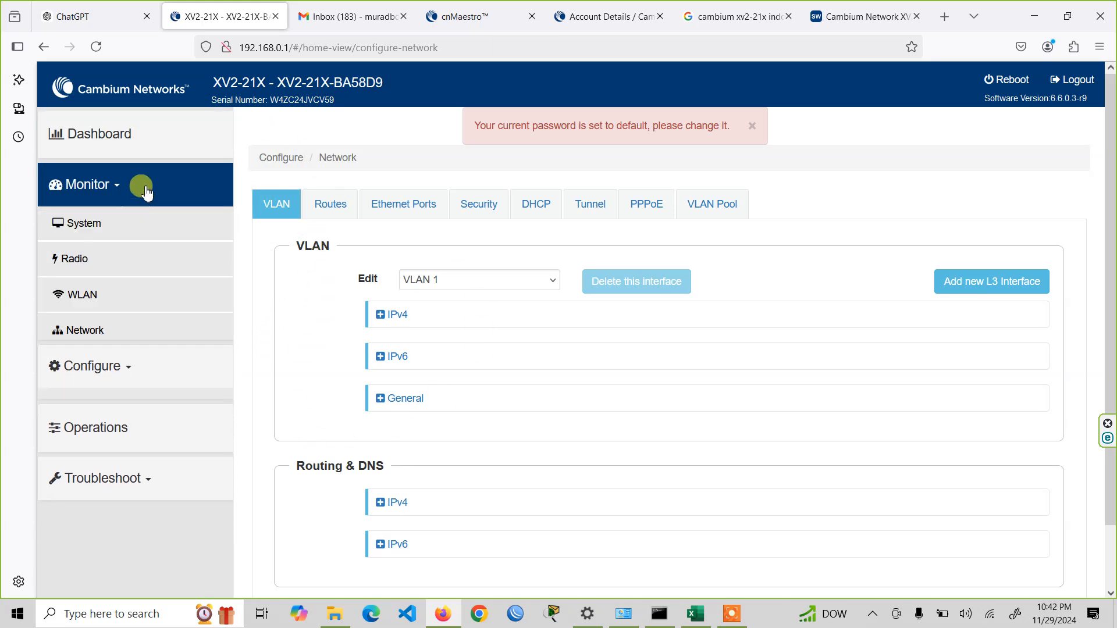
click(114, 223)
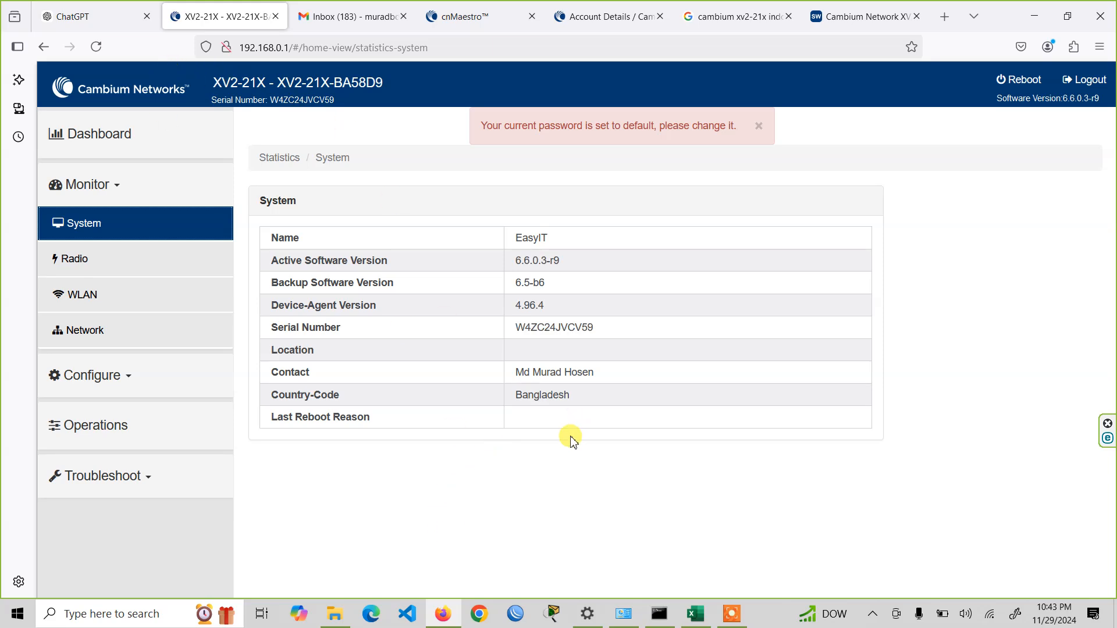
- Log out of the access point and choose cnMaestro as the management option
click(1083, 80)
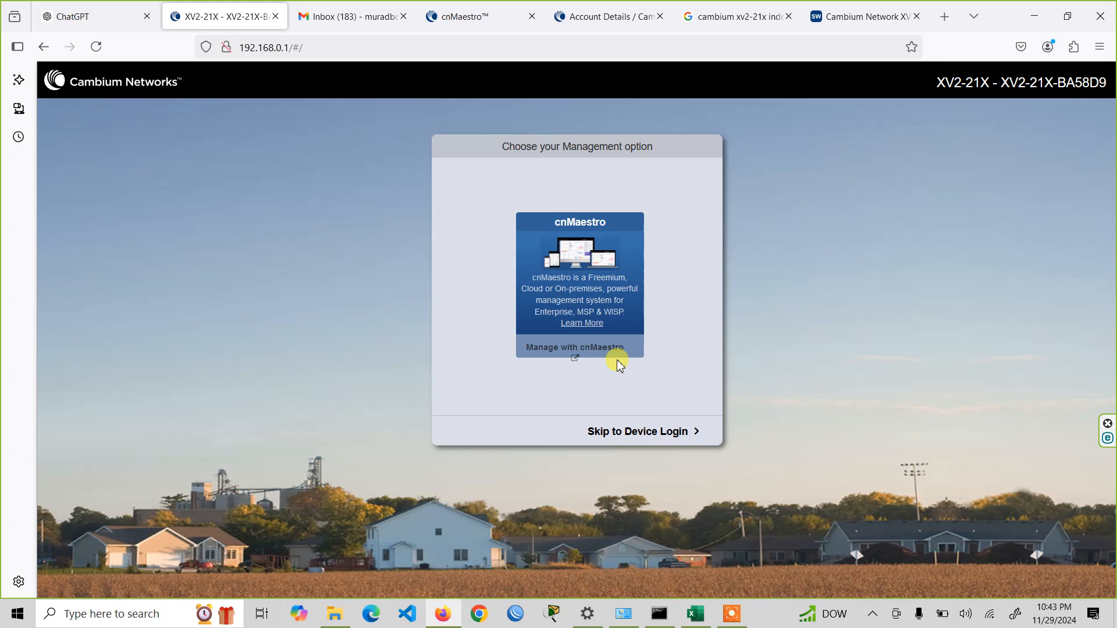
click(576, 348)
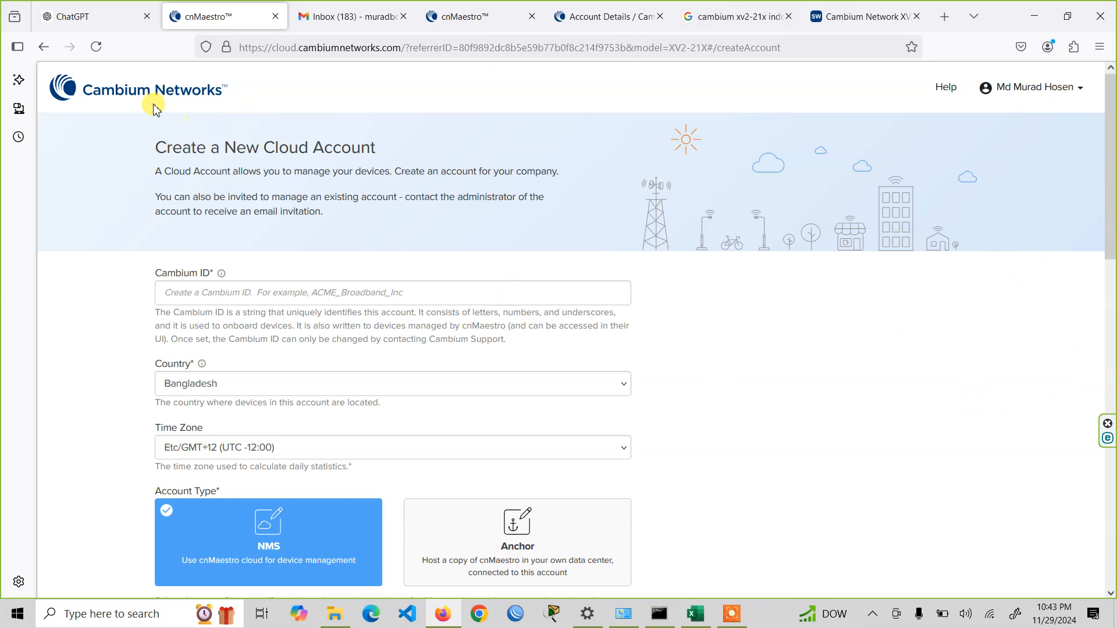
double_click(240, 93)
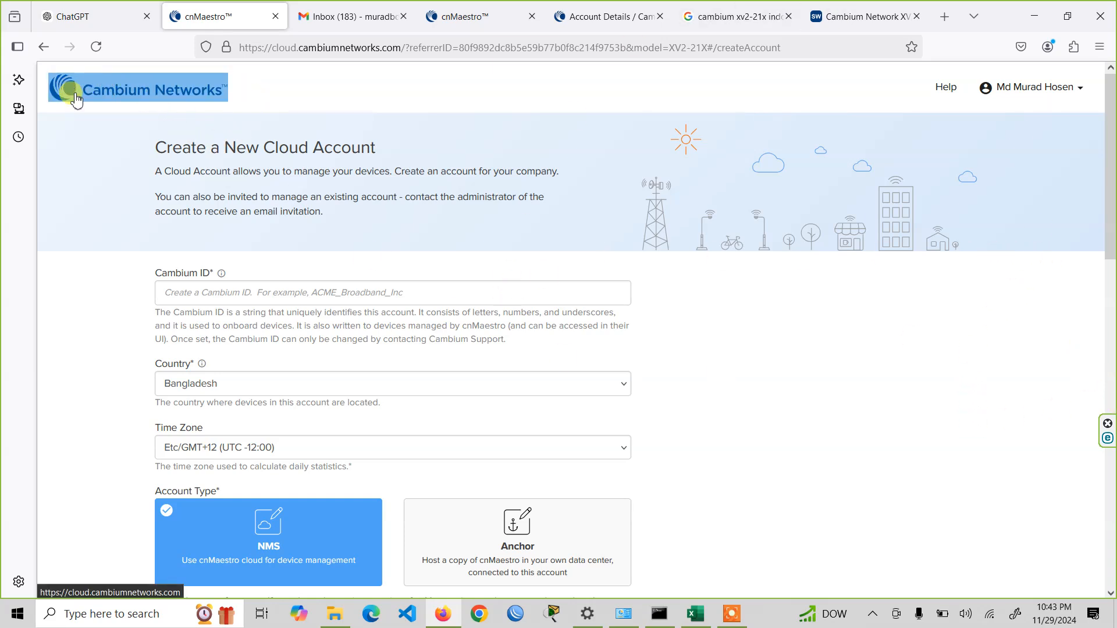
- Review the open cloud account creation page and the account details in the Cambium Support Center
click(502, 9)
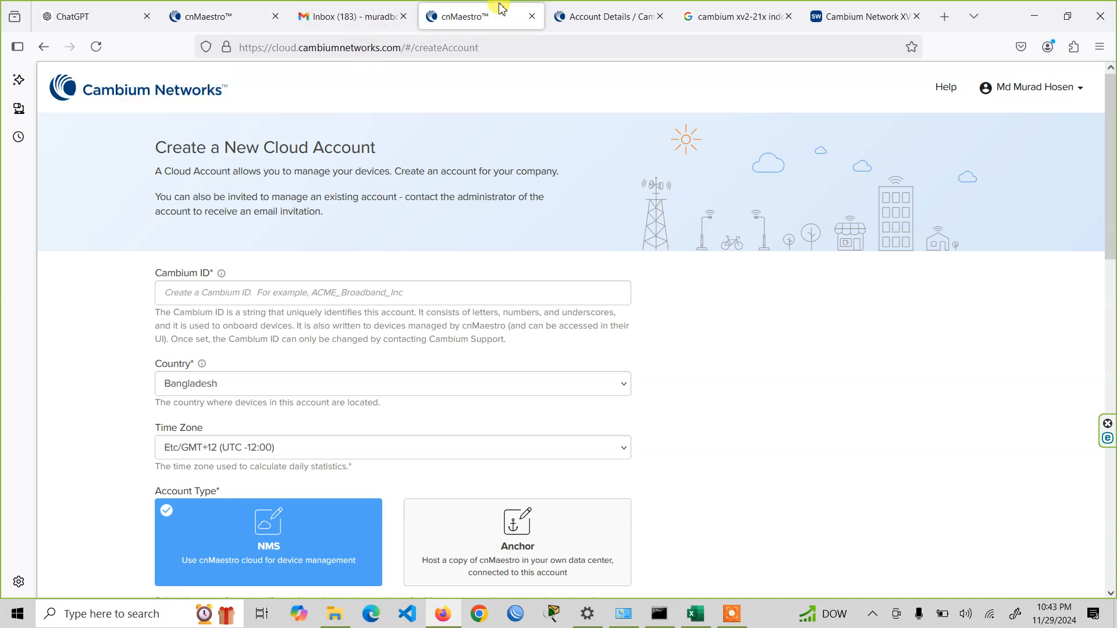
click(572, 9)
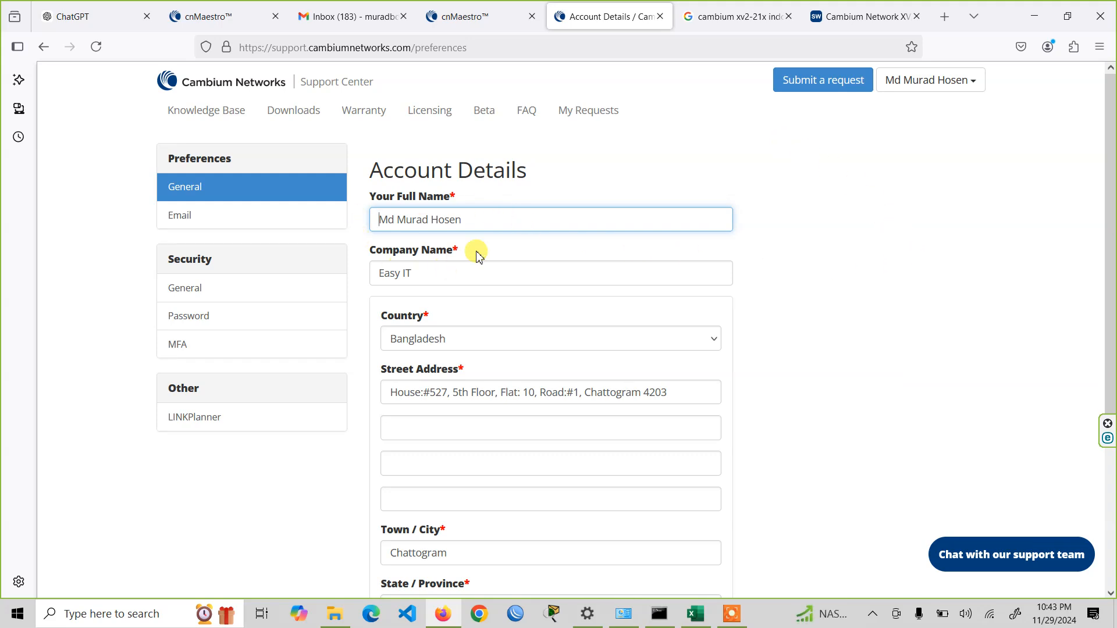
scroll(461, 282, down, 2)
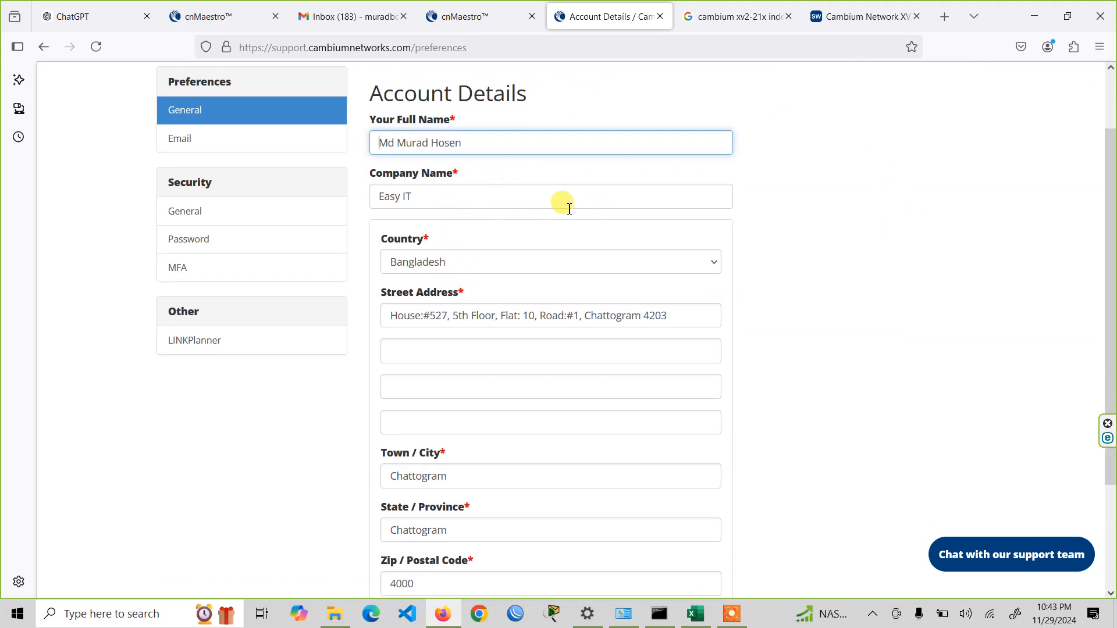
scroll(476, 279, down, 1)
scroll(476, 279, down, 1)
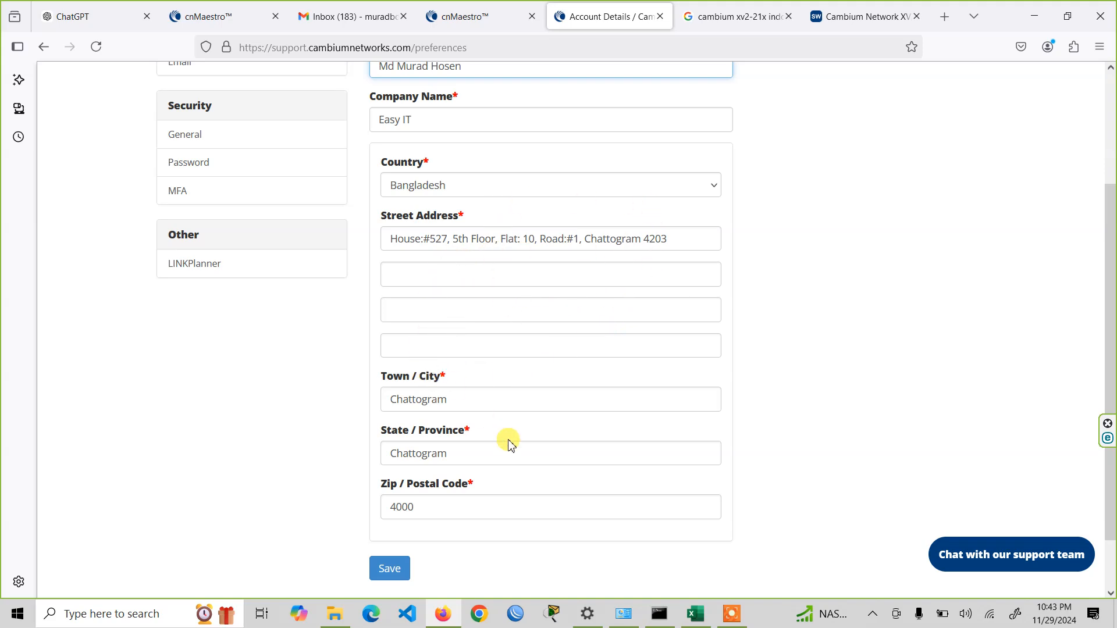
- Save the account details in the Support Center and open the Cambium Networks Support Site Registration email in Gmail
scroll(506, 441, down, 2)
click(405, 504)
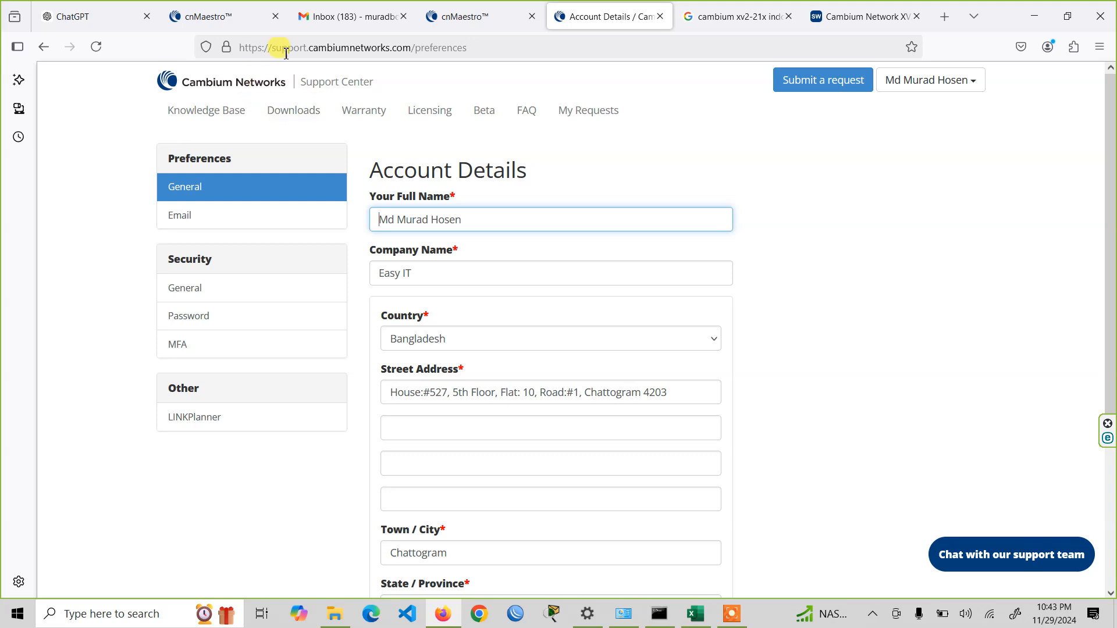
click(339, 14)
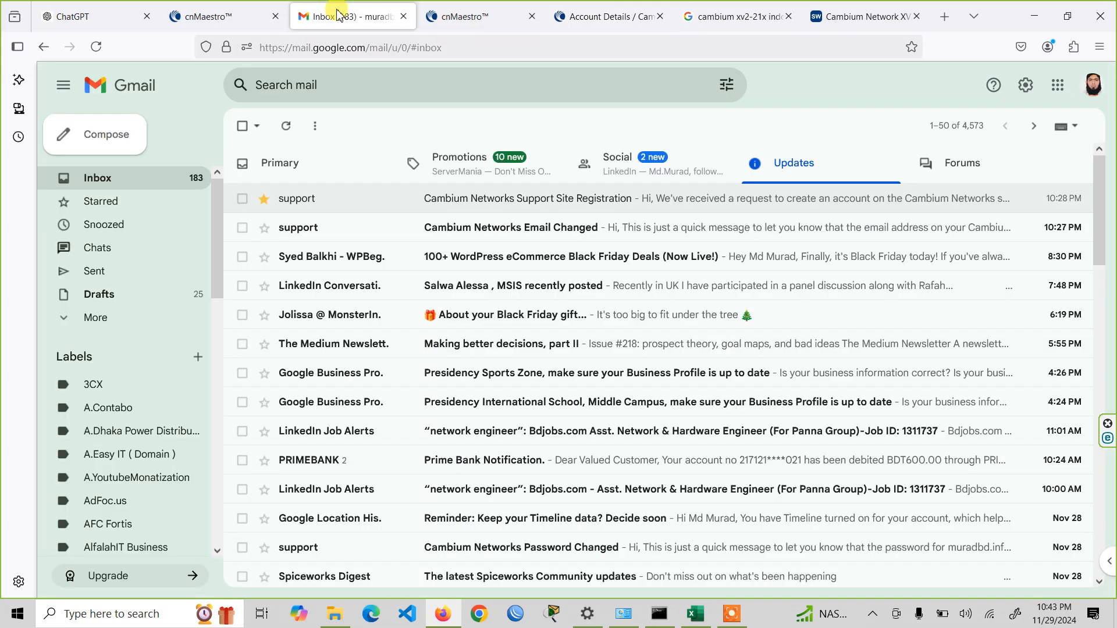
click(506, 205)
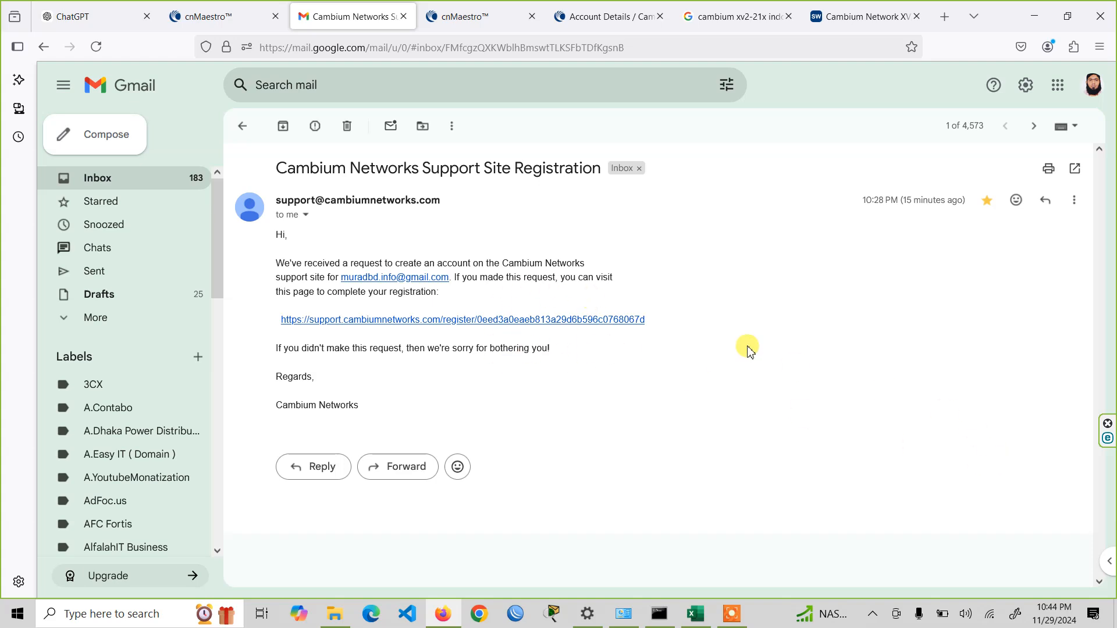
- Return to the cnMaestro cloud account creation form and set the Cambium ID to easyitcambium
click(220, 30)
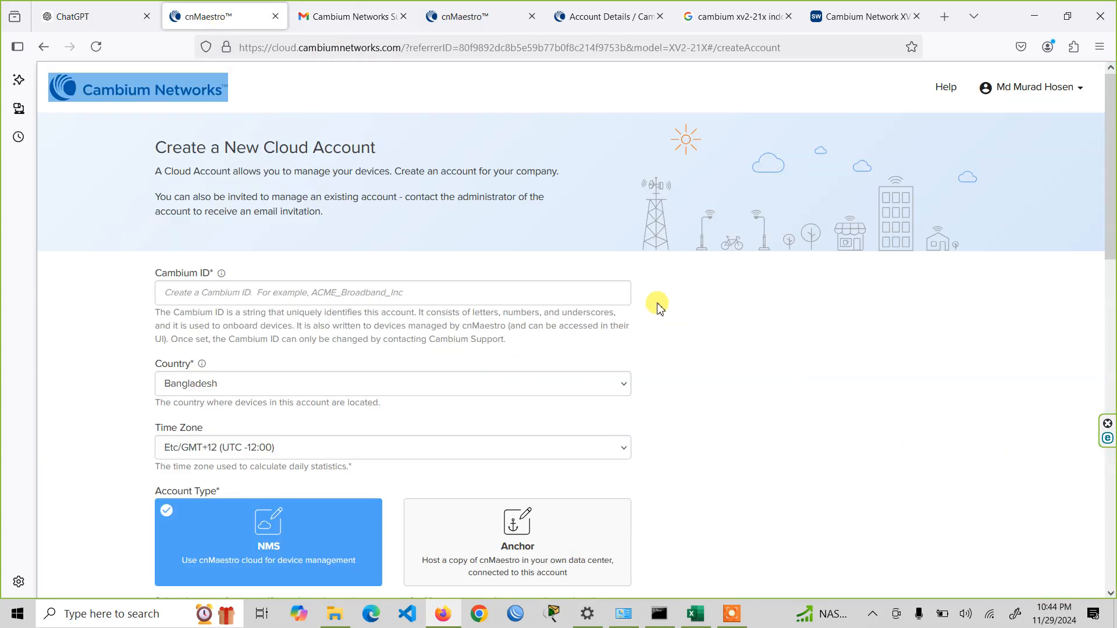
scroll(70, 350, down, 3)
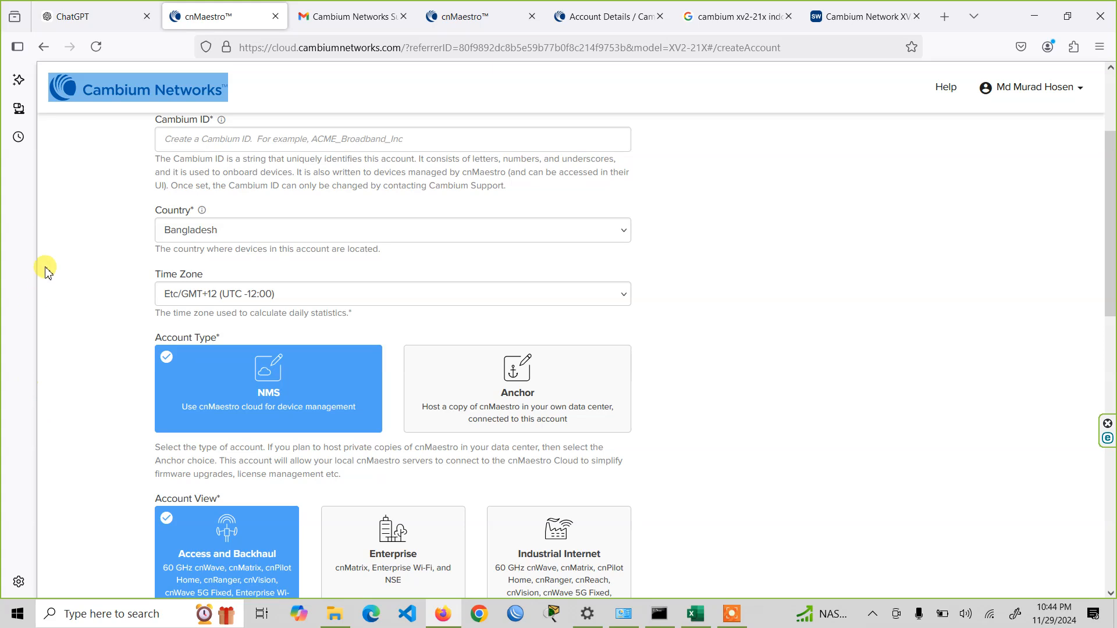
scroll(69, 276, up, 3)
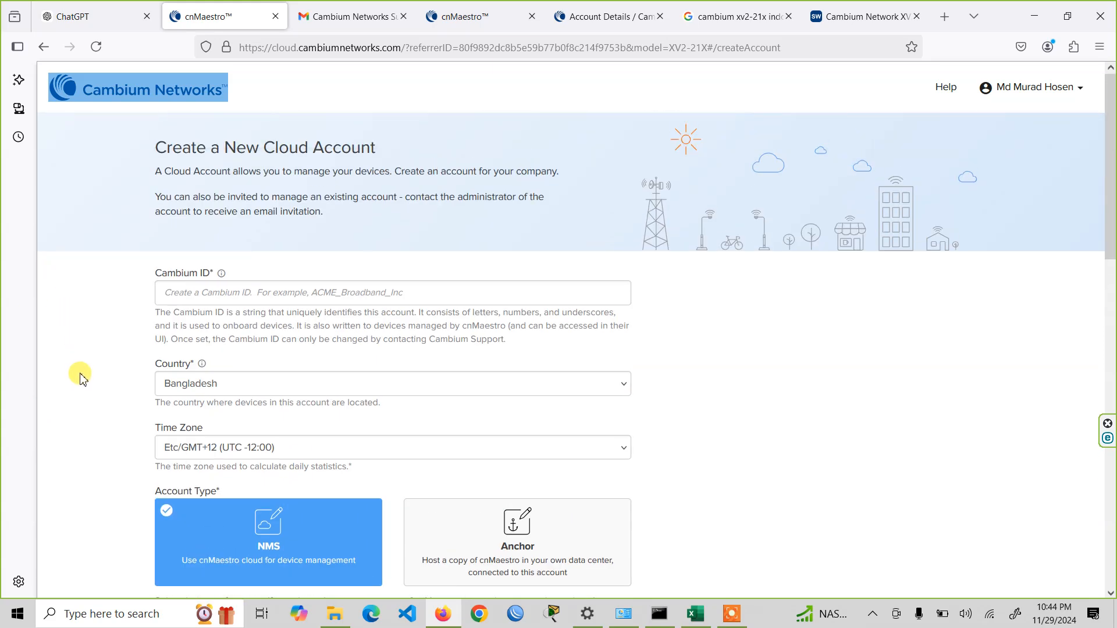
scroll(82, 379, down, 3)
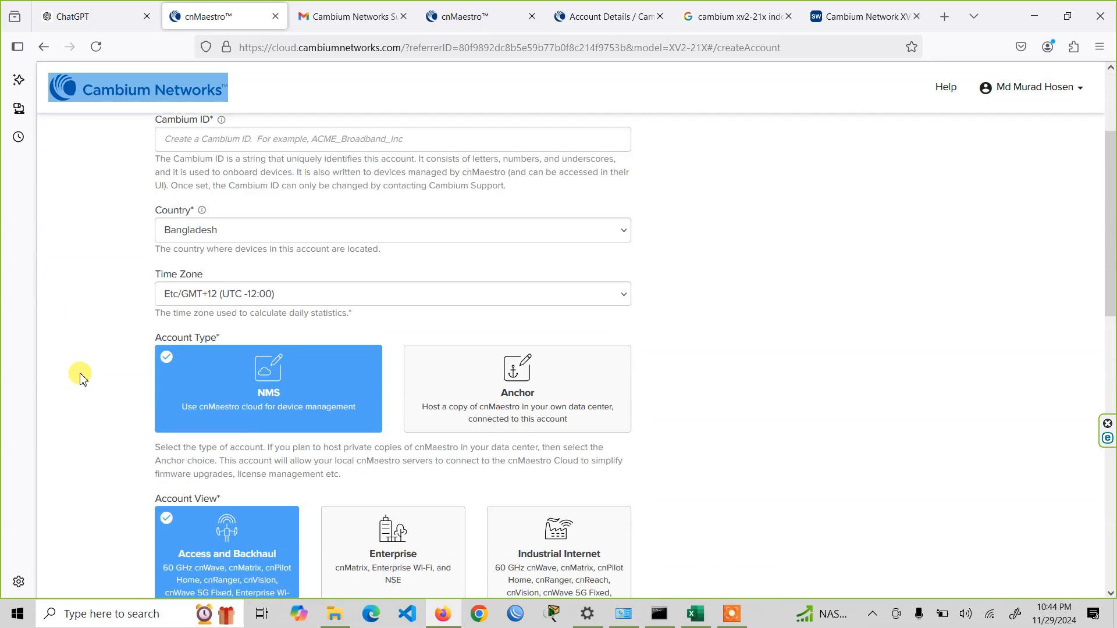
scroll(82, 375, up, 3)
click(361, 288)
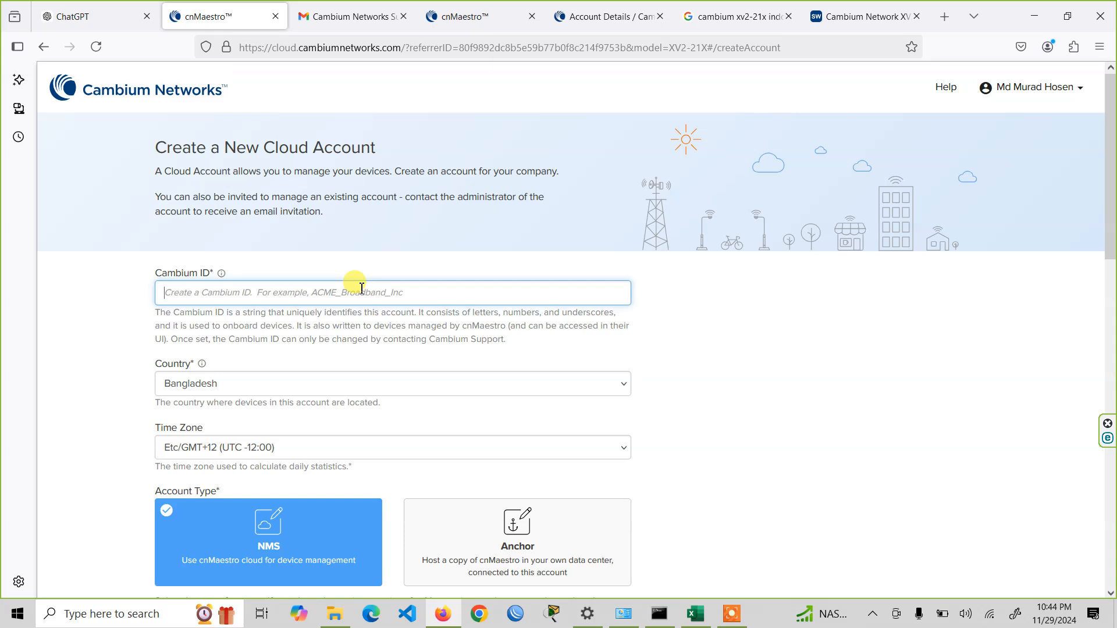
text(easyitcambium)
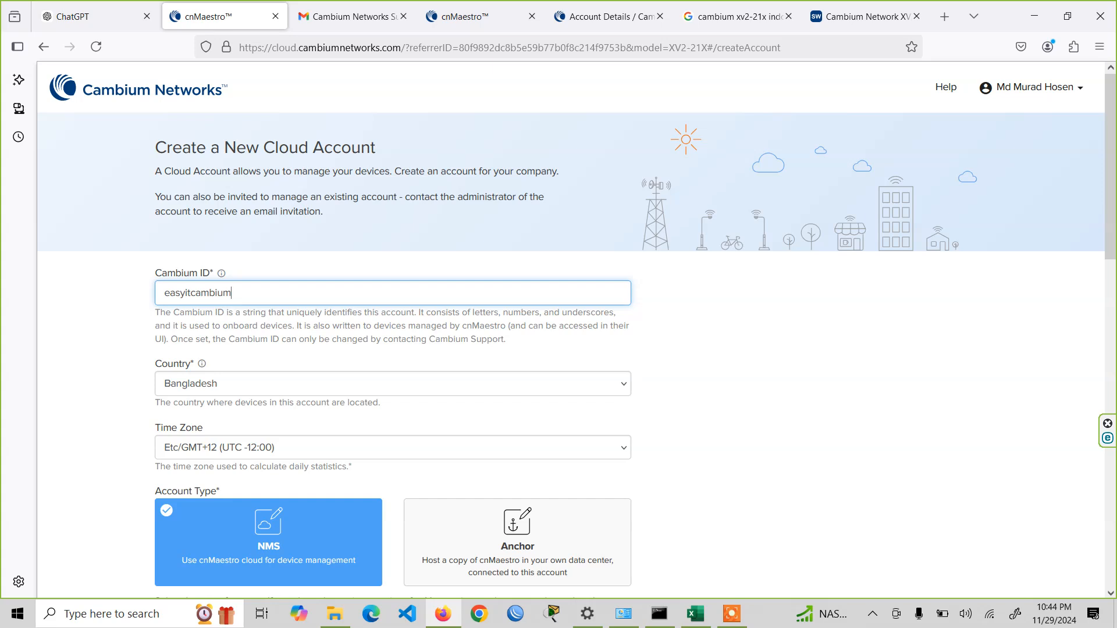
- Set the new cloud account's time zone to Asia/Dushanbe (UTC +05:00)
scroll(356, 356, down, 3)
click(306, 295)
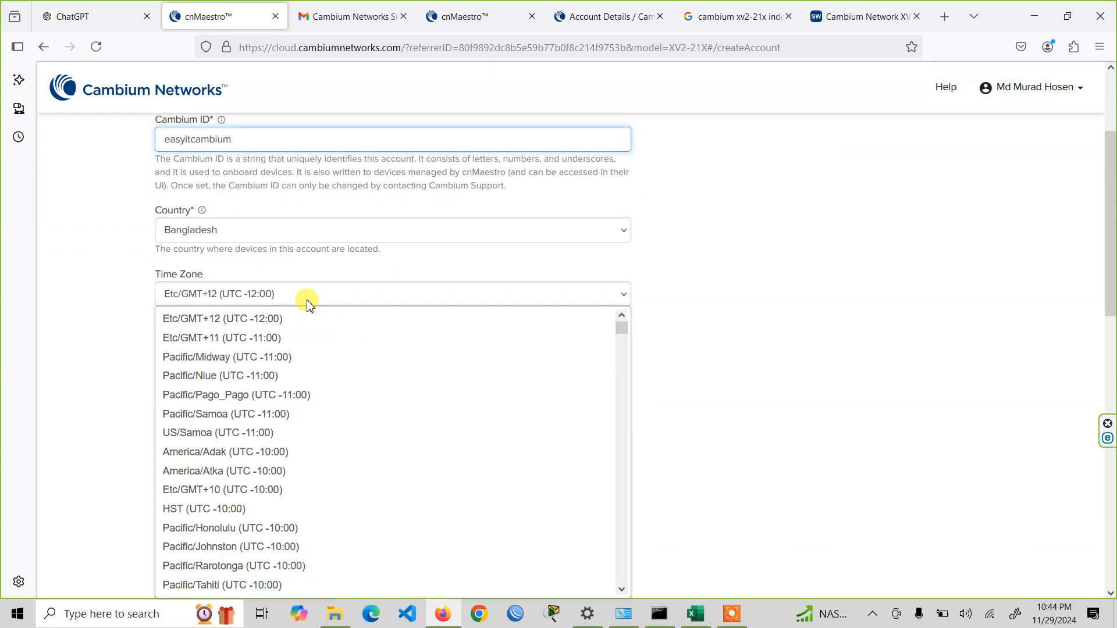
scroll(307, 479, down, 2)
scroll(309, 474, up, 2)
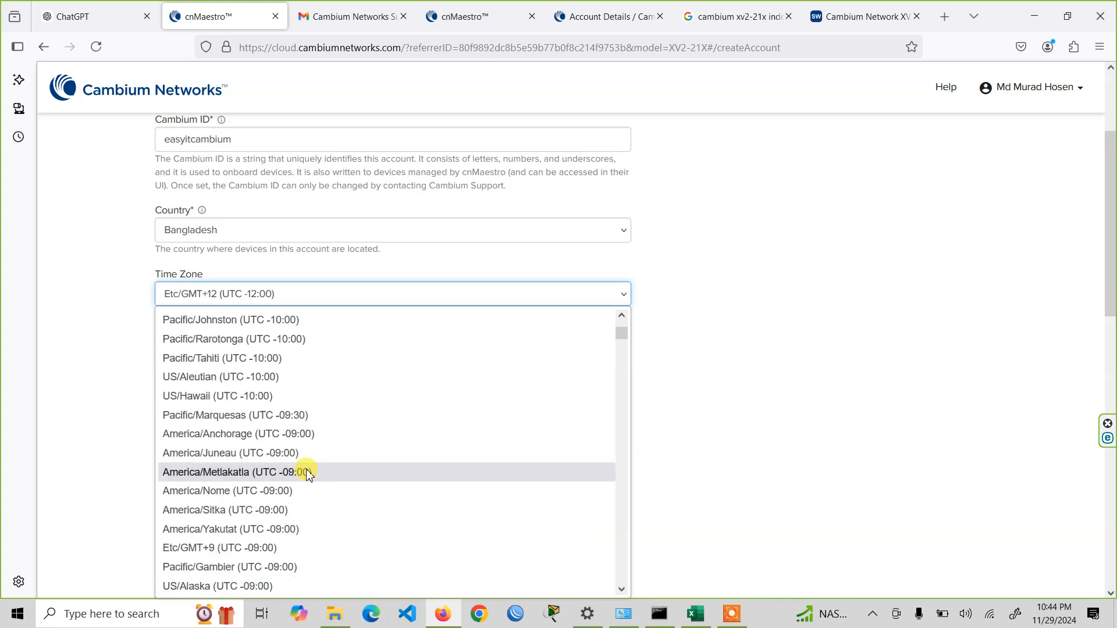
scroll(309, 474, down, 20)
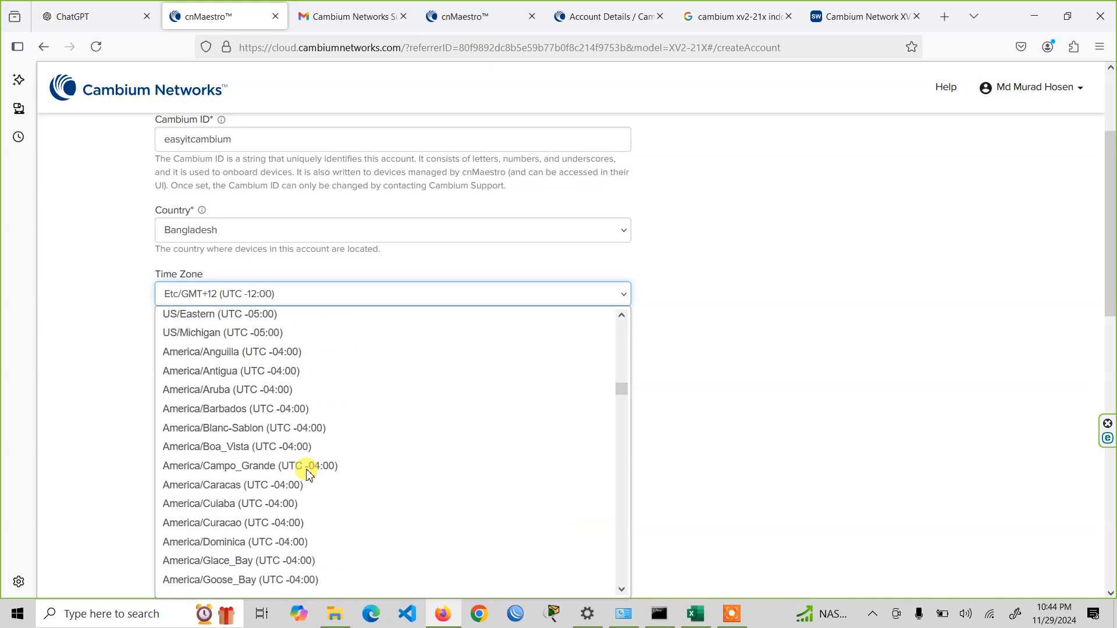
scroll(309, 474, down, 20)
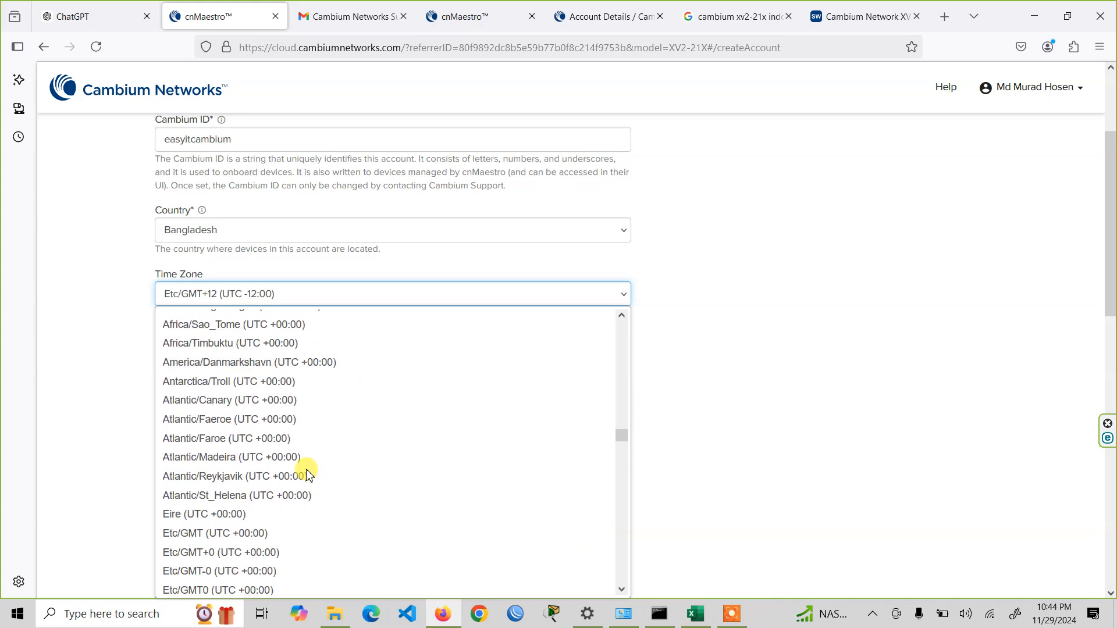
scroll(308, 474, down, 20)
scroll(309, 475, down, 20)
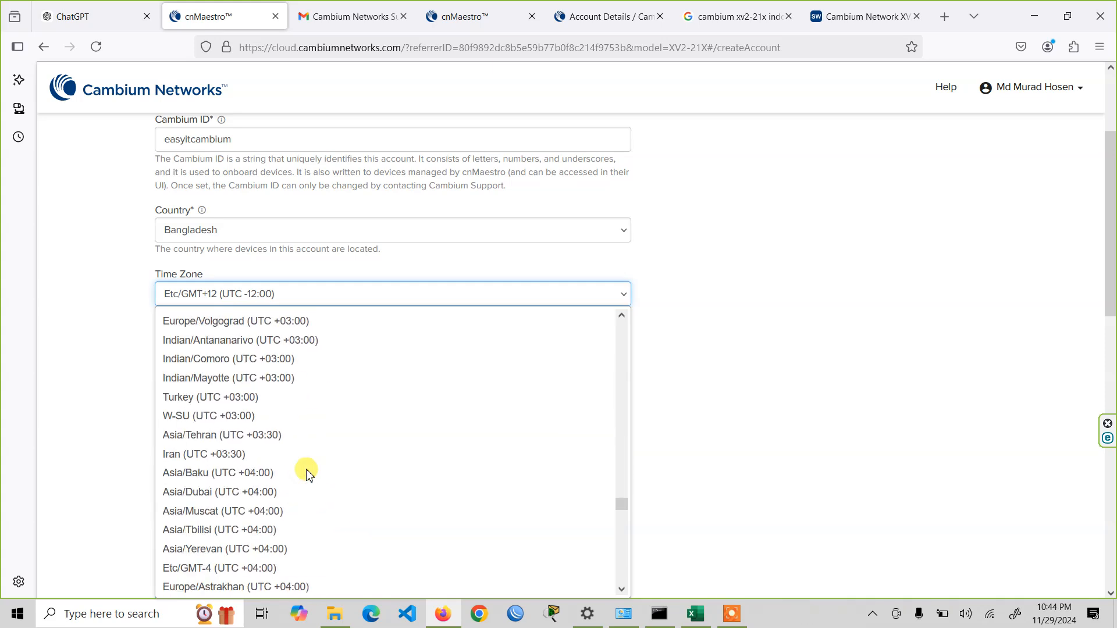
scroll(309, 475, down, 4)
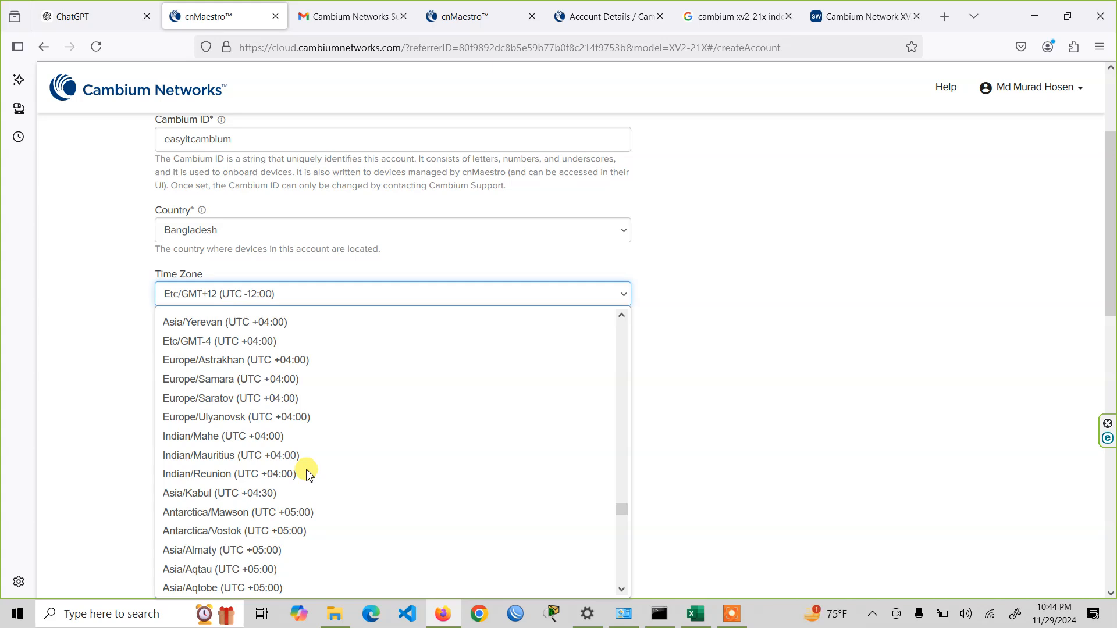
scroll(324, 564, down, 2)
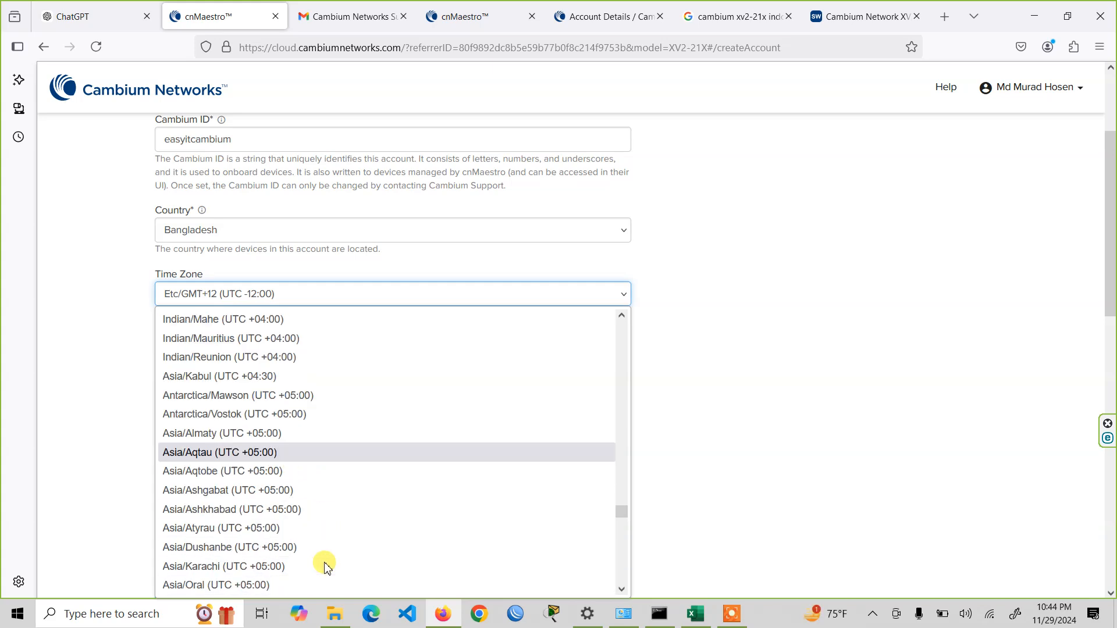
click(327, 547)
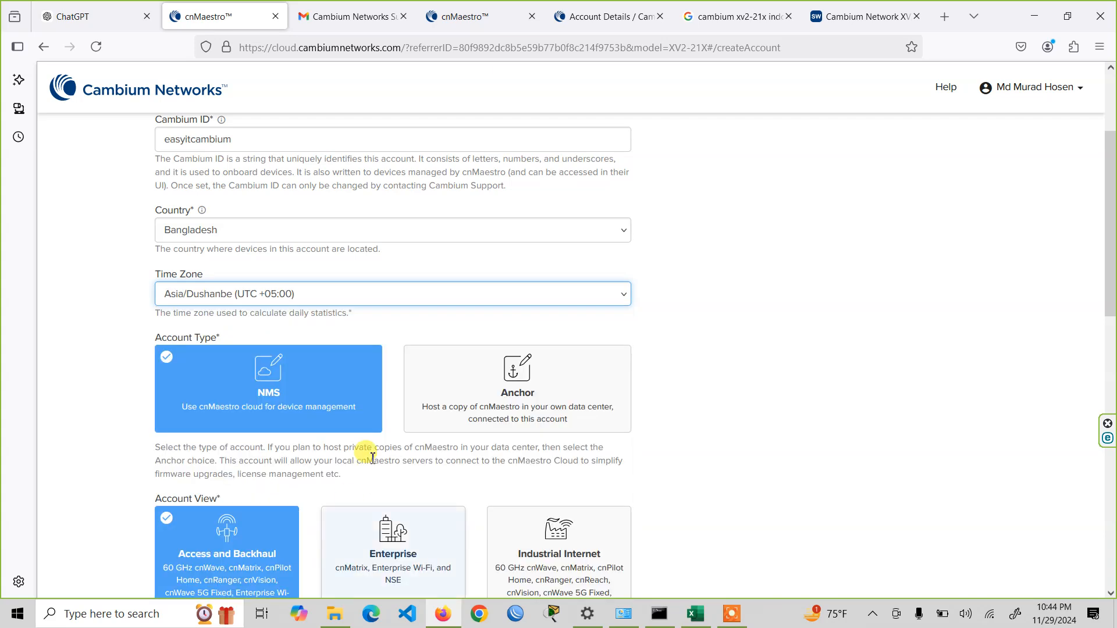
- Enter the primary contact's full name and set the position to Engineer
scroll(811, 391, down, 3)
scroll(836, 362, down, 3)
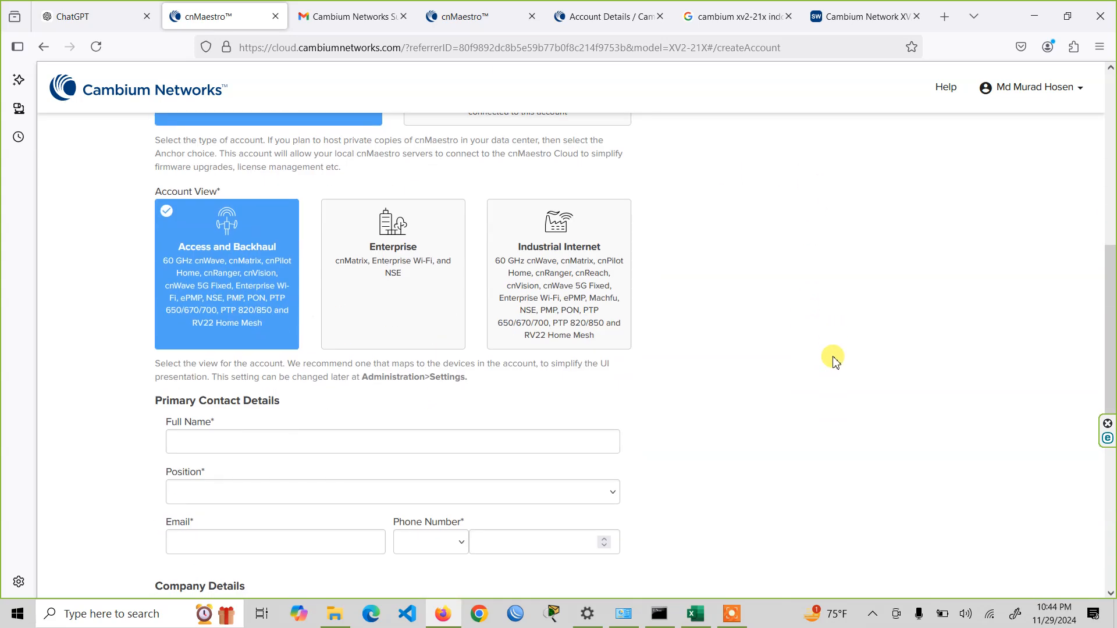
scroll(822, 354, down, 3)
click(286, 293)
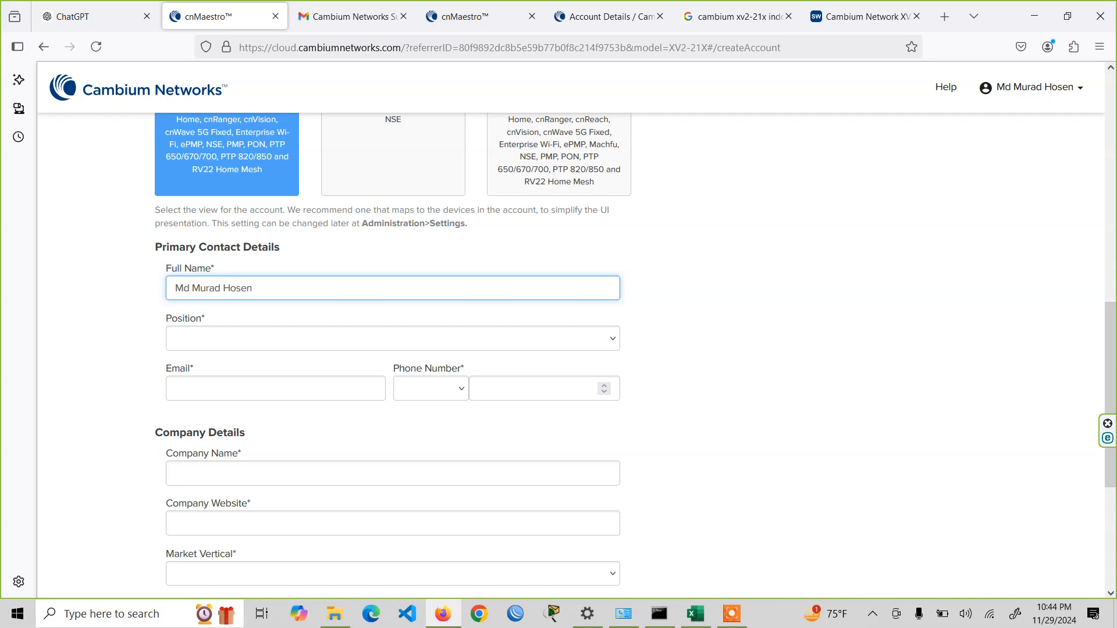
click(294, 336)
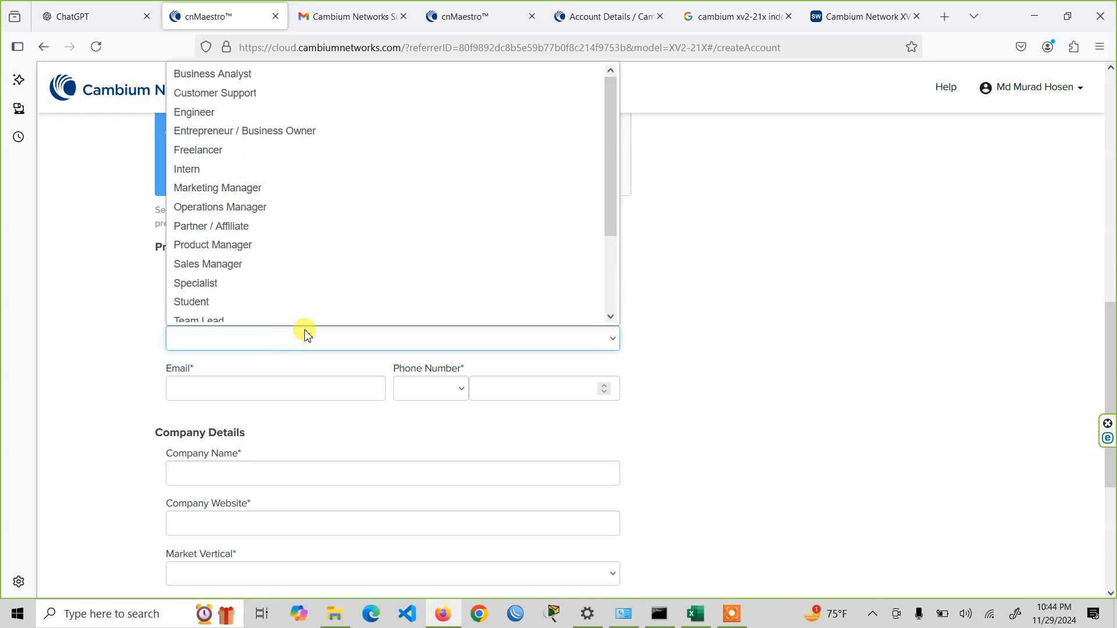
scroll(366, 137, up, 1)
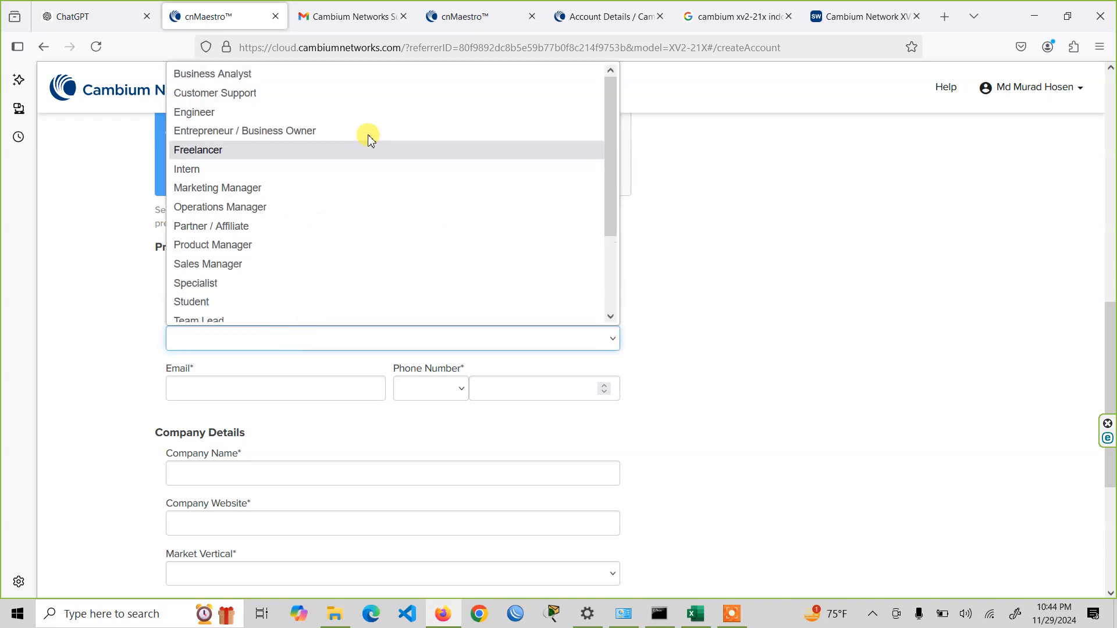
click(350, 112)
- Fill in the primary contact's e-mail address
click(347, 233)
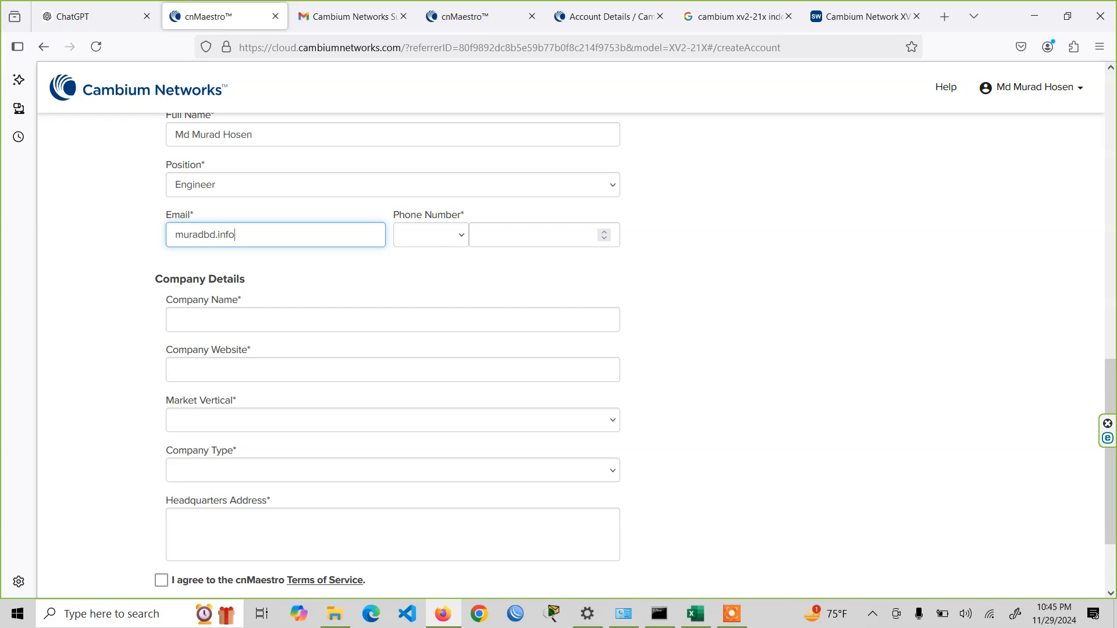
key(Tab)
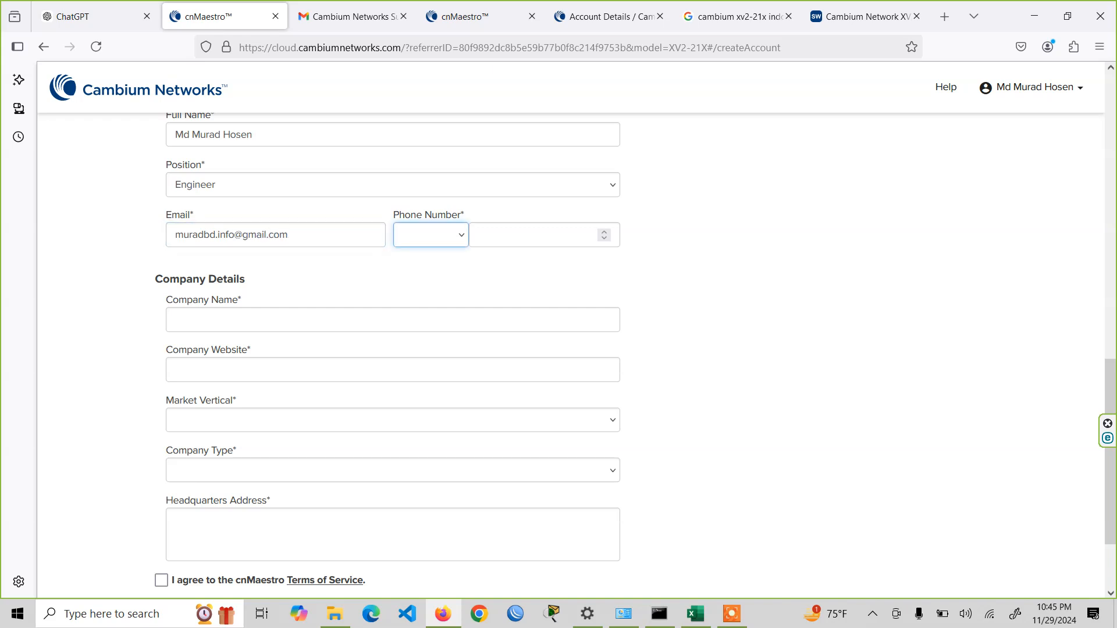
- Choose +880 - Bangladesh as the primary contact's country code and enter the phone number
click(411, 239)
scroll(489, 436, down, 8)
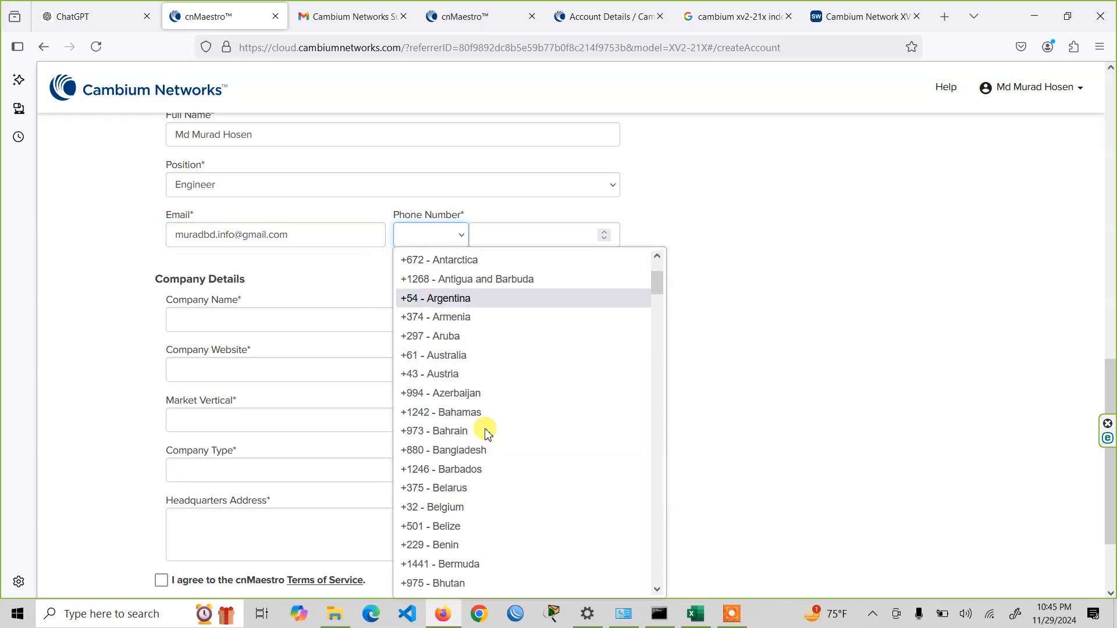
scroll(494, 448, up, 8)
scroll(495, 446, down, 14)
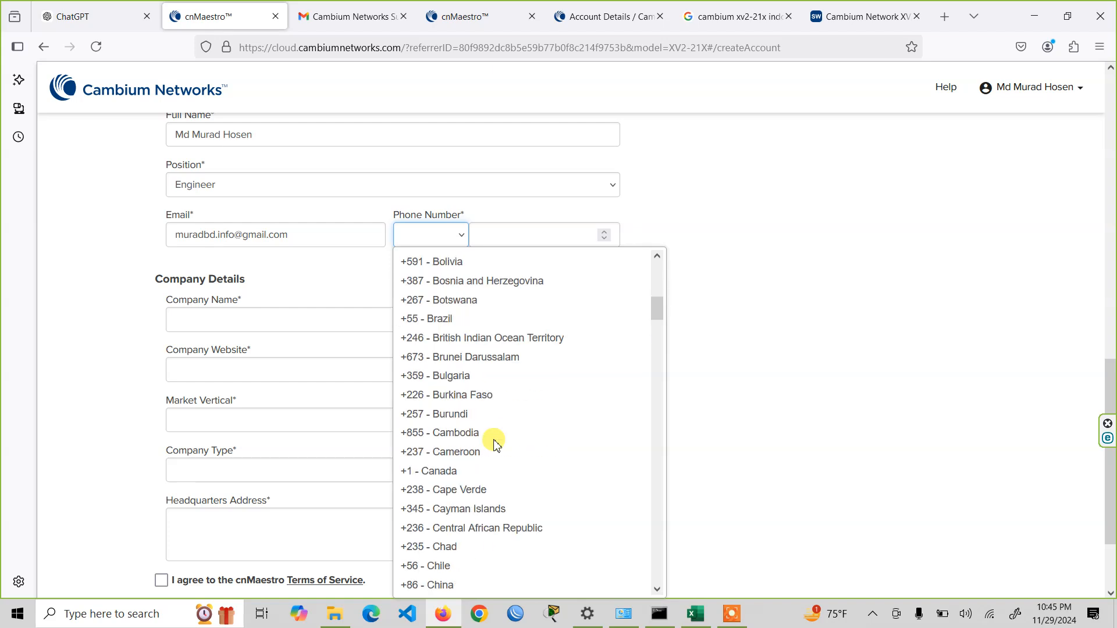
scroll(495, 445, down, 10)
scroll(496, 445, down, 20)
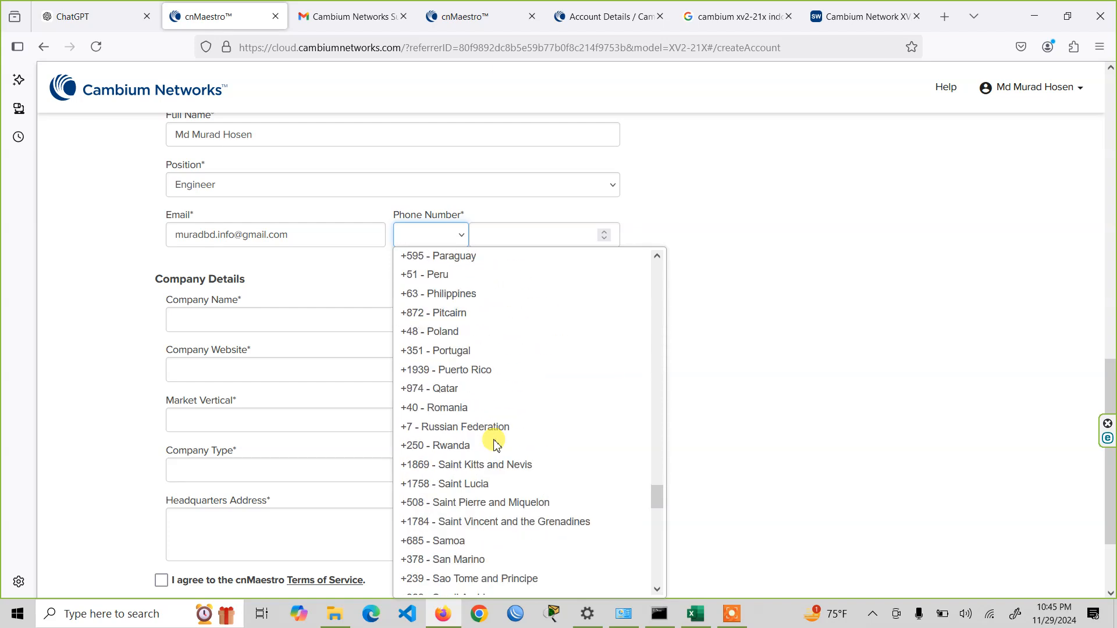
scroll(496, 445, down, 10)
scroll(495, 446, up, 15)
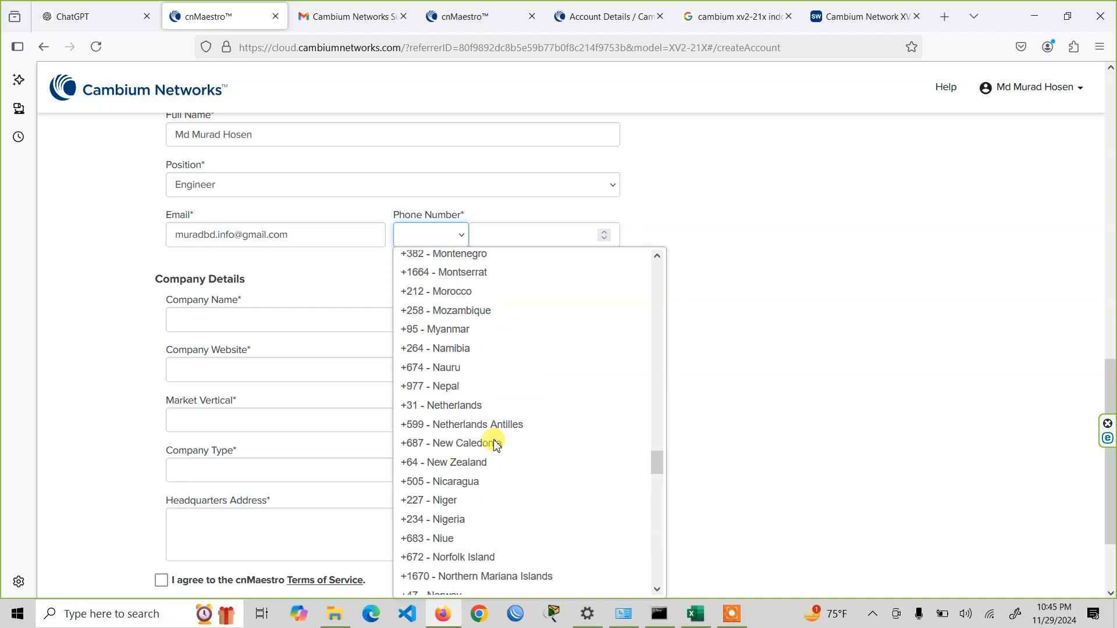
scroll(496, 445, up, 15)
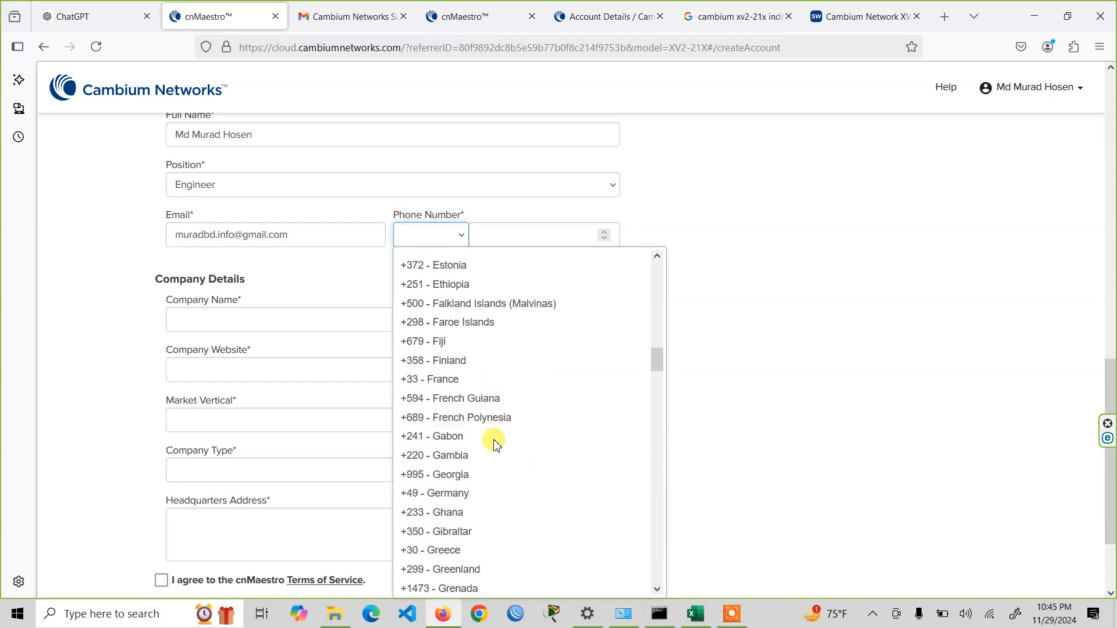
scroll(495, 445, up, 10)
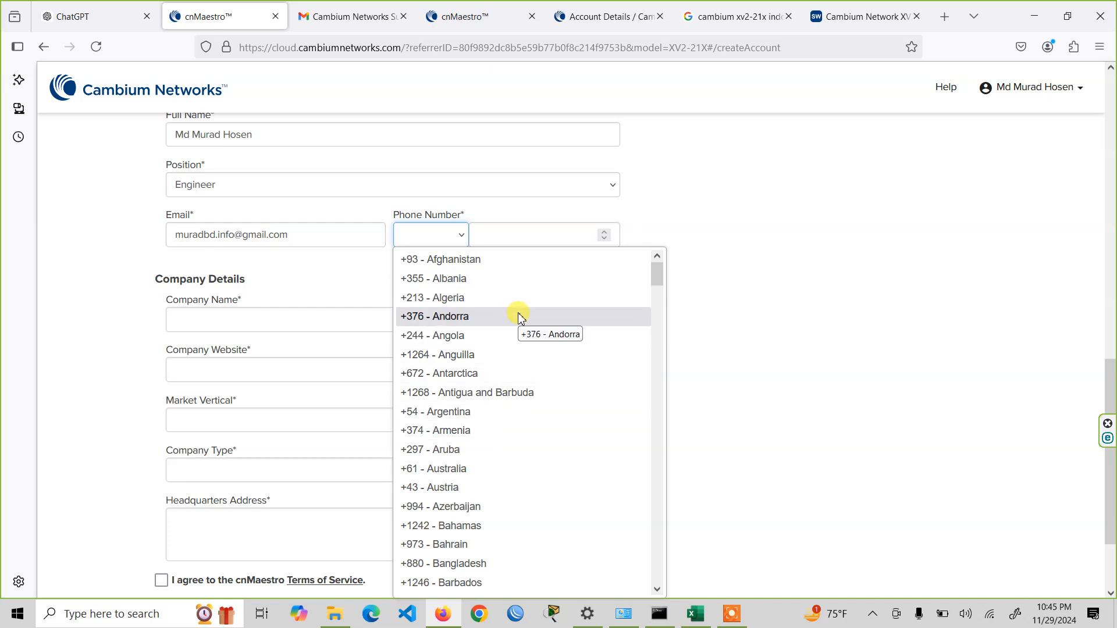
scroll(518, 431, down, 4)
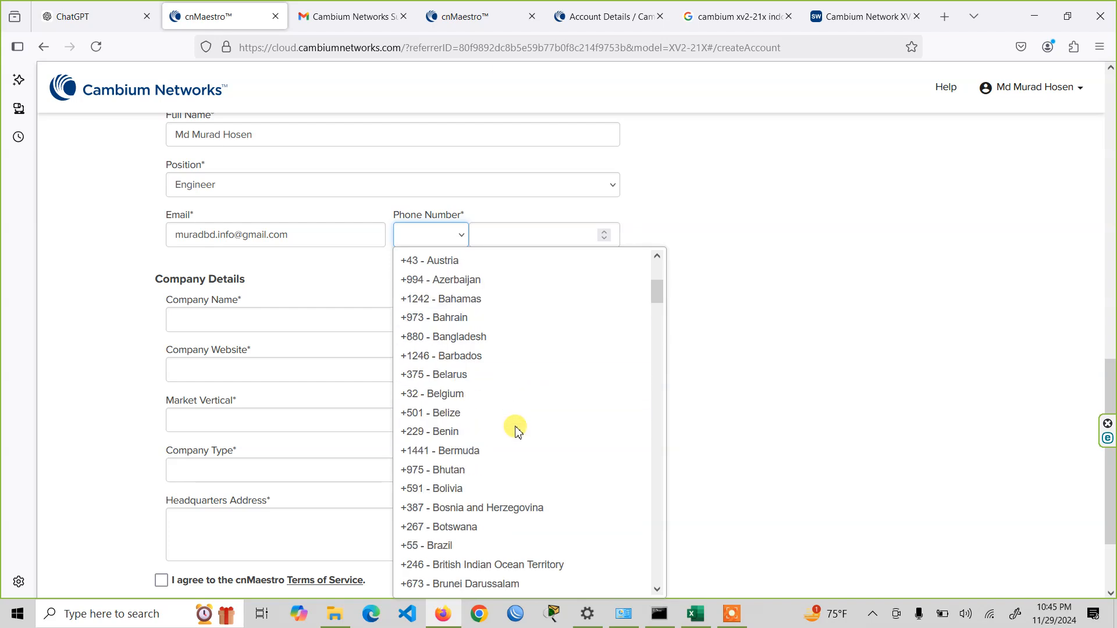
click(523, 337)
click(521, 238)
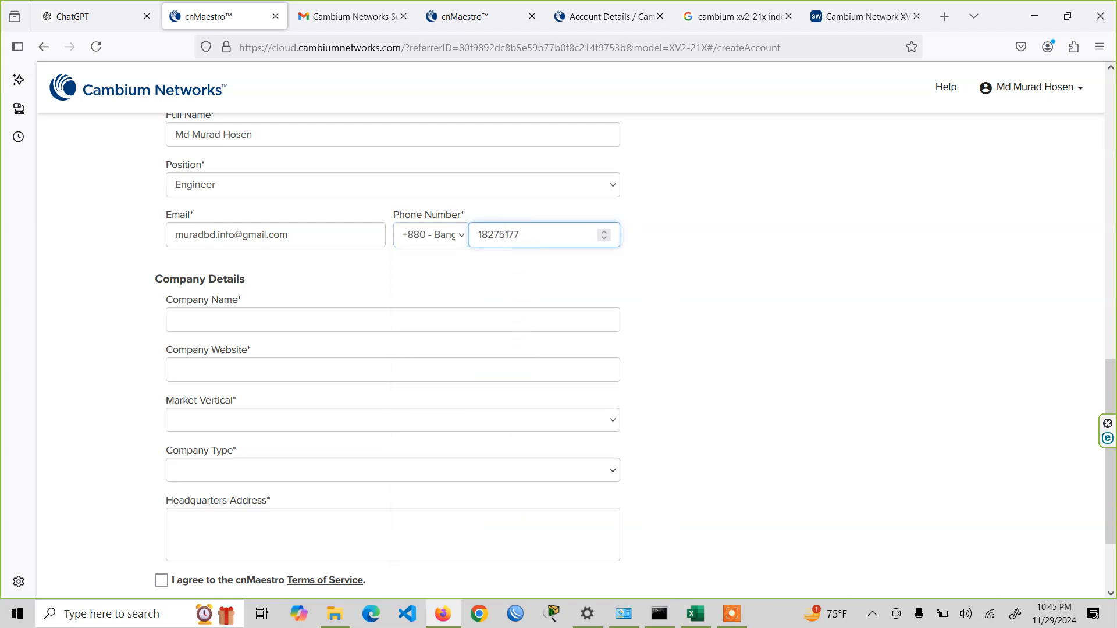
- Enter Easy IT as the company name and easyit.com.bd as the company website
scroll(394, 318, down, 2)
click(281, 206)
text(E)
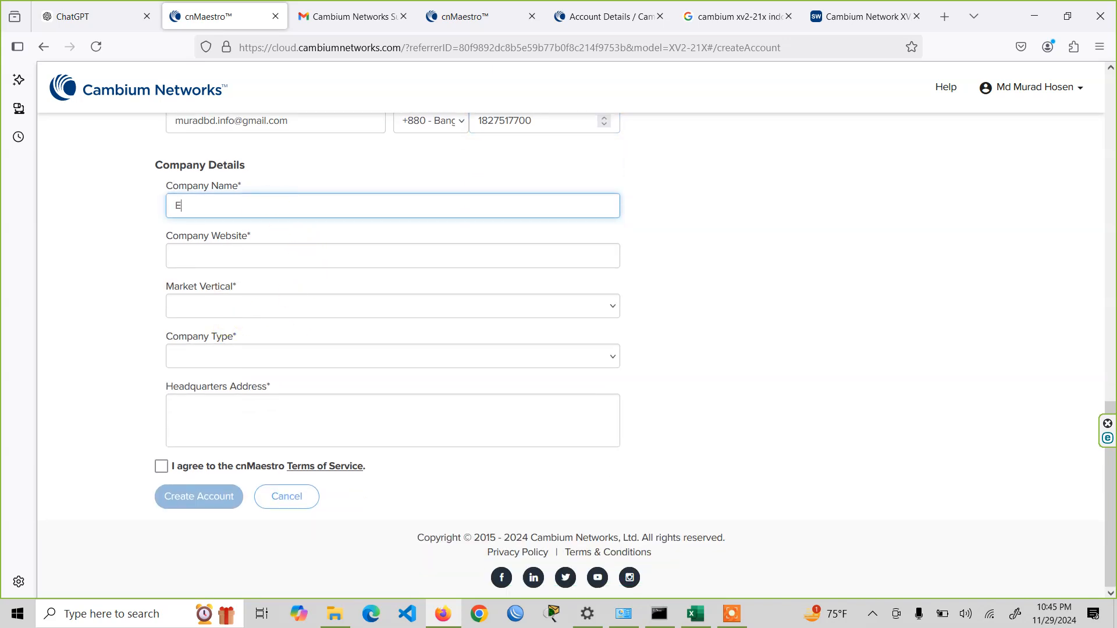
text(asy IT)
key(Tab)
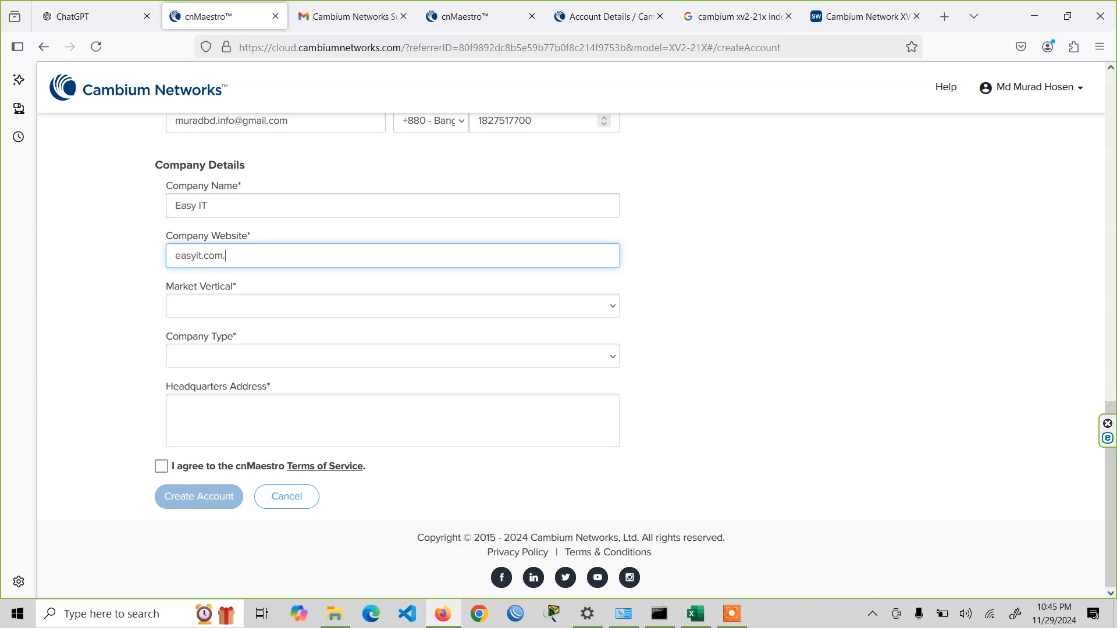
key(Tab)
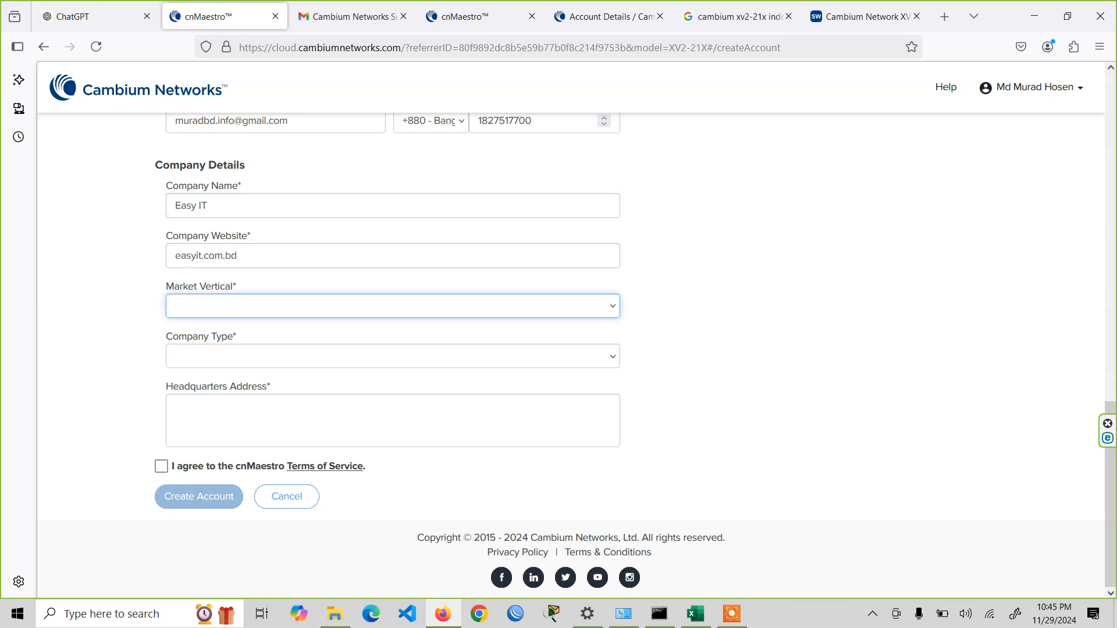
- Choose Other for both the company's market vertical and its company type
click(272, 307)
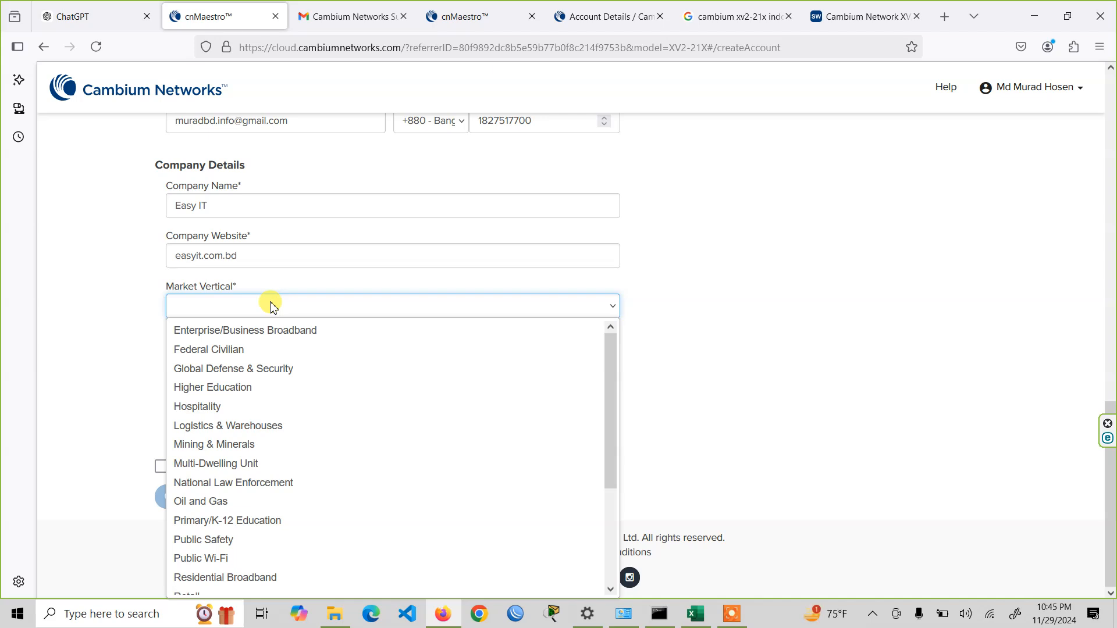
scroll(429, 467, down, 4)
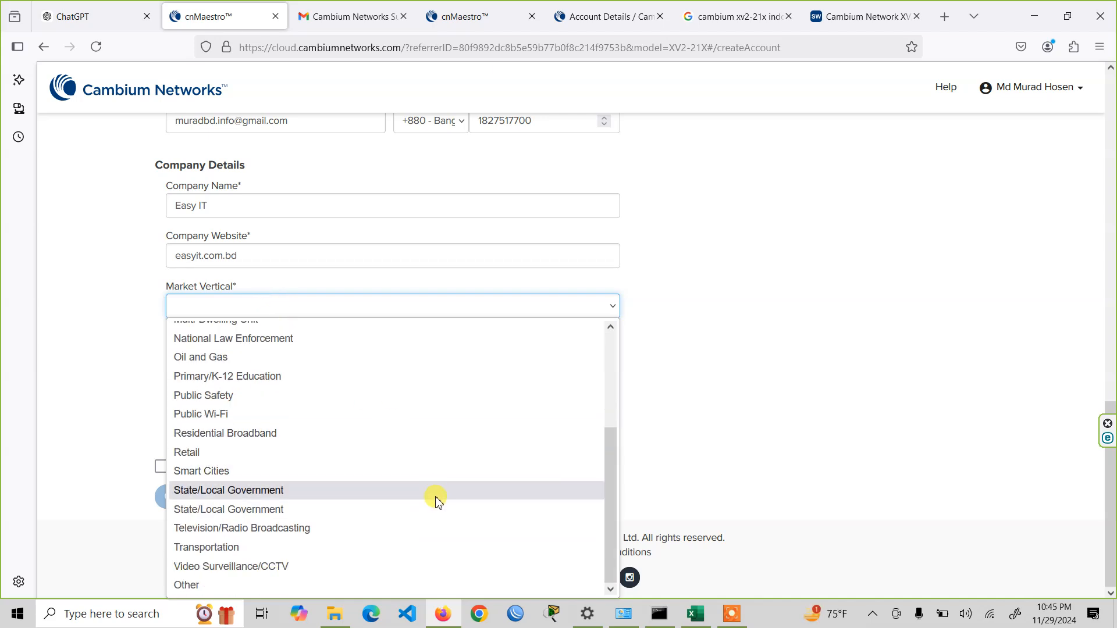
scroll(439, 507, up, 3)
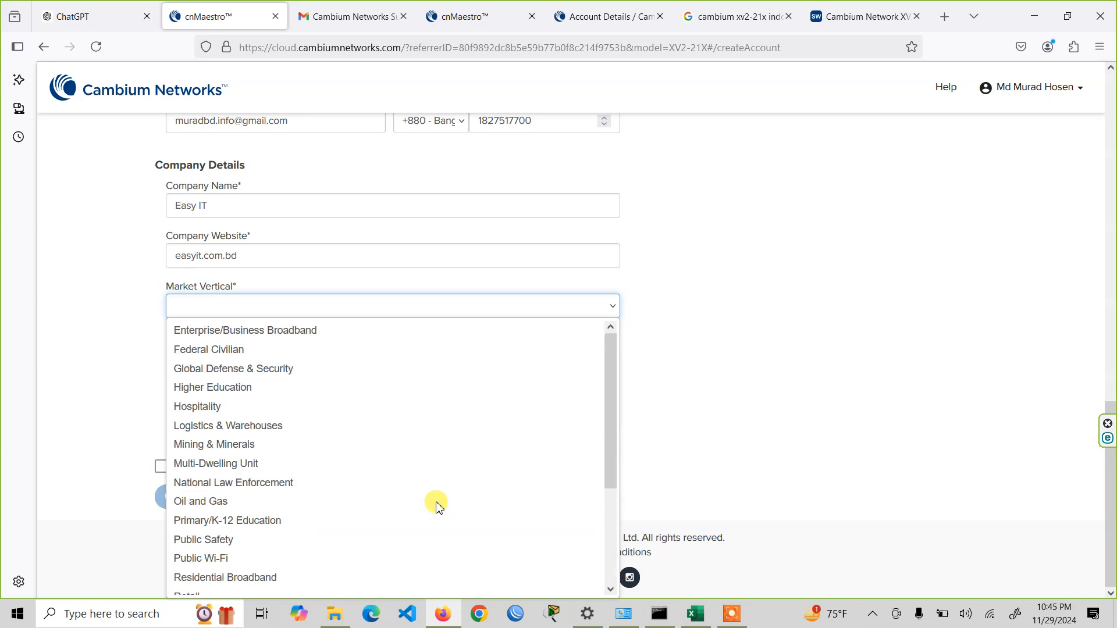
scroll(439, 508, down, 4)
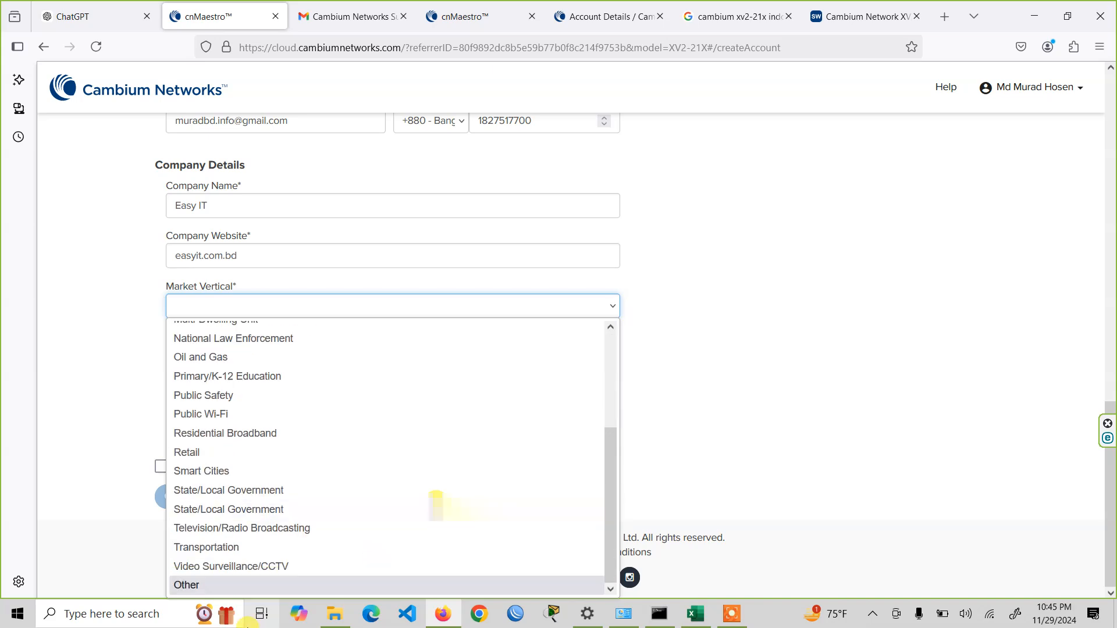
click(241, 584)
click(324, 364)
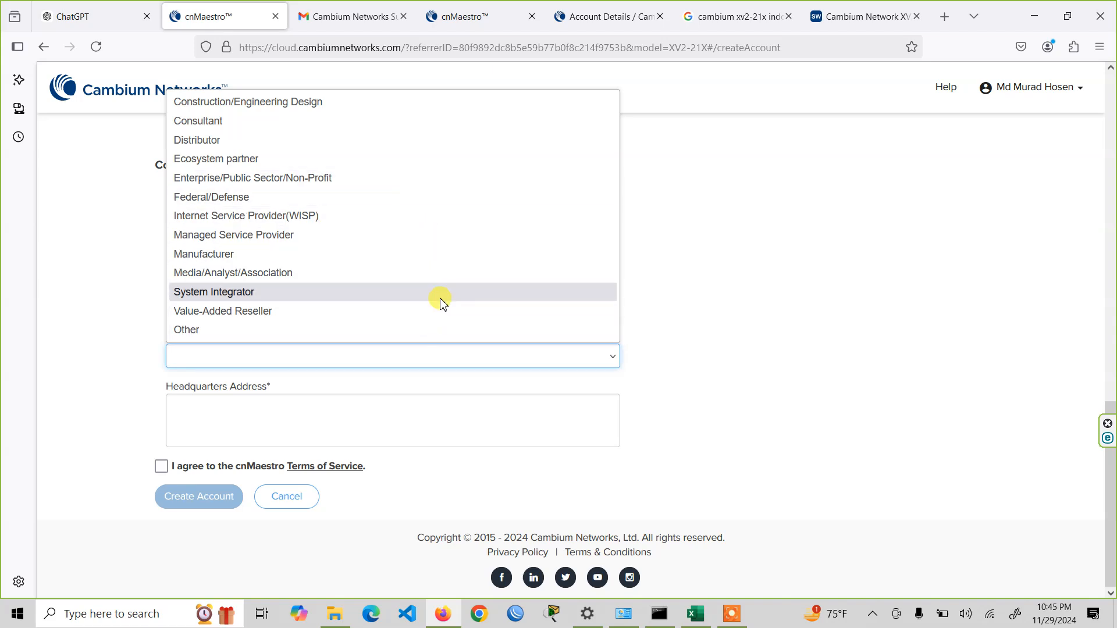
click(430, 328)
- Enter Networking as the market vertical details and Computer Networking Organization as the company type details
click(502, 357)
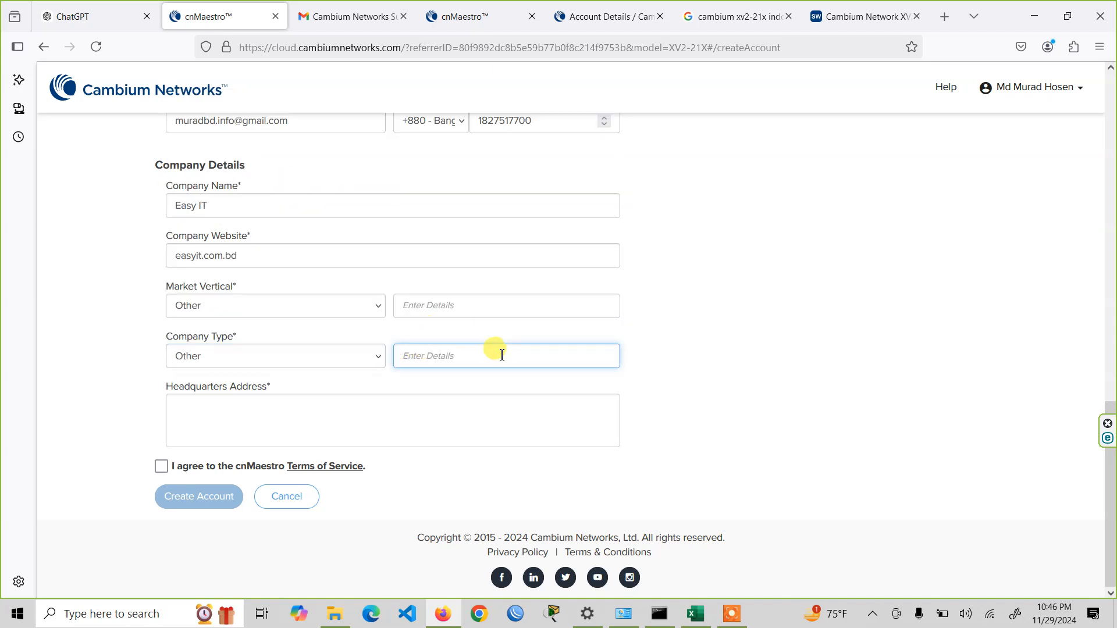
click(442, 306)
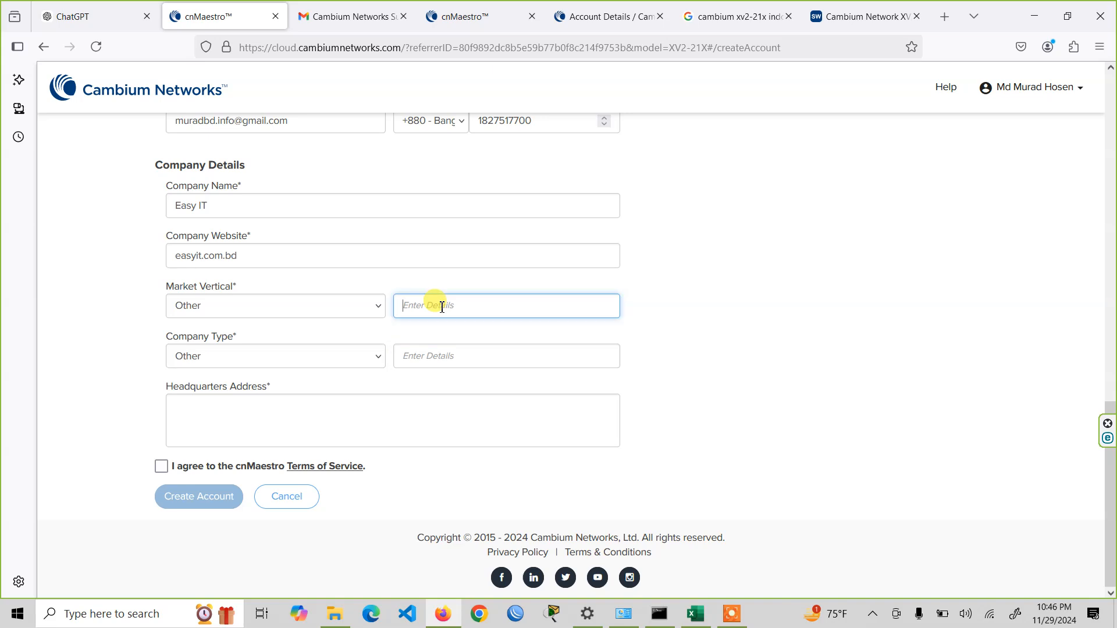
text(Net)
key(Tab)
key(Tab)
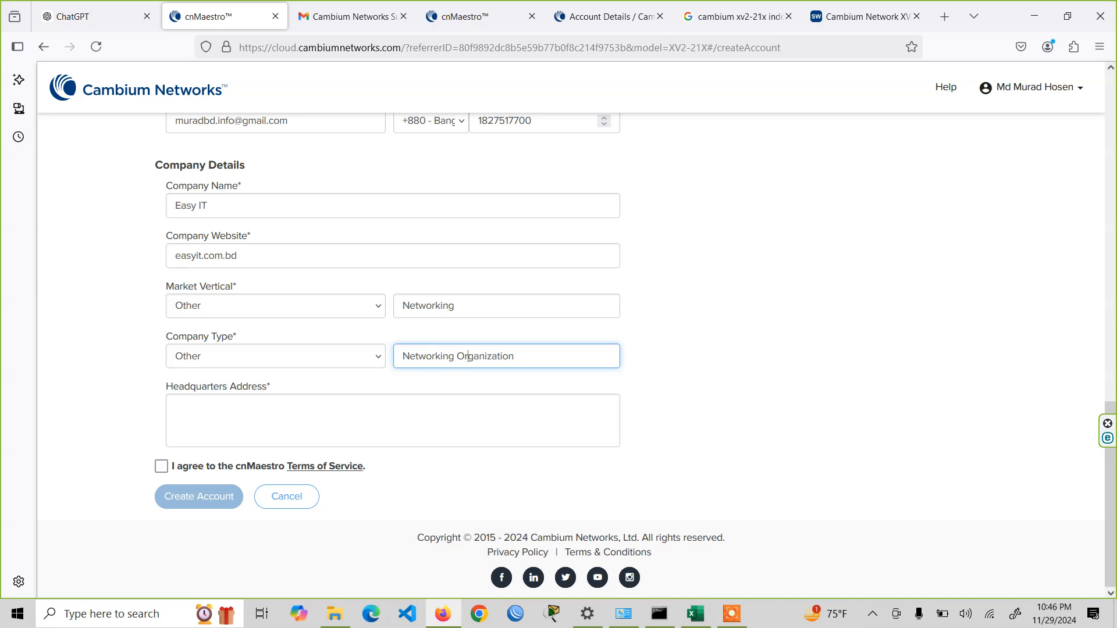
text(Computer)
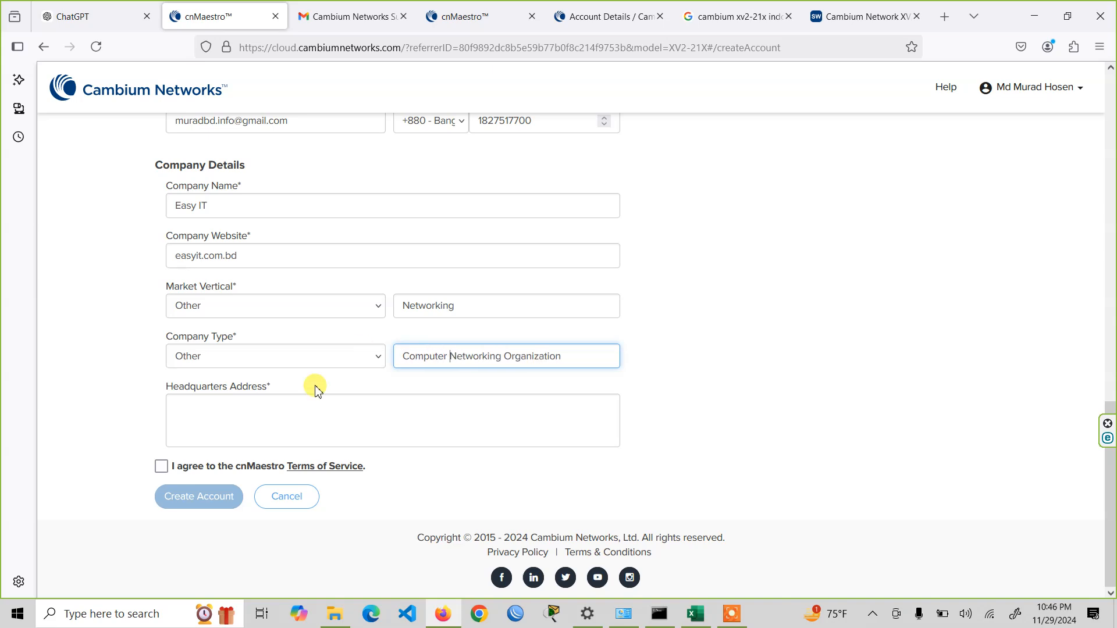
- Agree to the cnMaestro Terms of Service and try to create the account
click(161, 466)
scroll(257, 386, up, 2)
scroll(237, 425, down, 2)
click(202, 497)
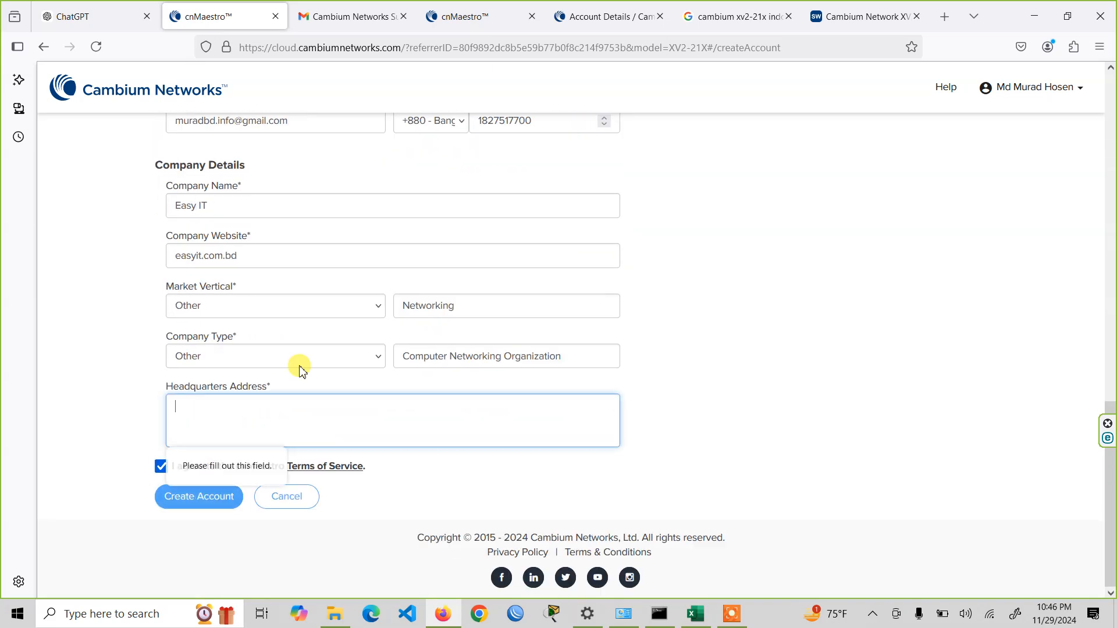
scroll(407, 356, up, 5)
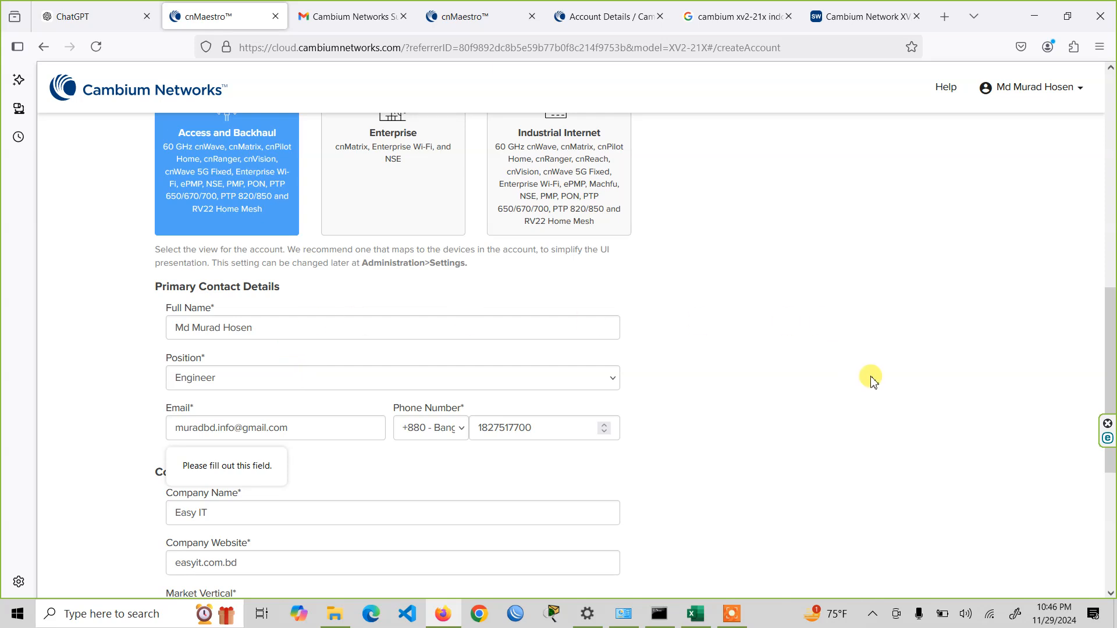
scroll(881, 386, up, 3)
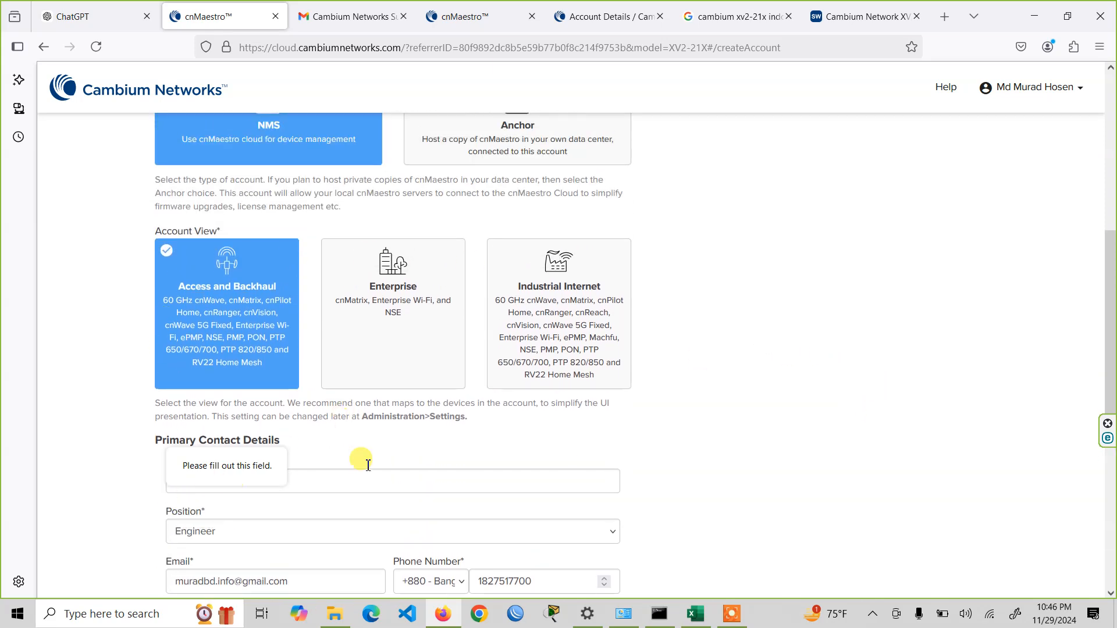
scroll(344, 367, down, 1)
scroll(456, 403, up, 4)
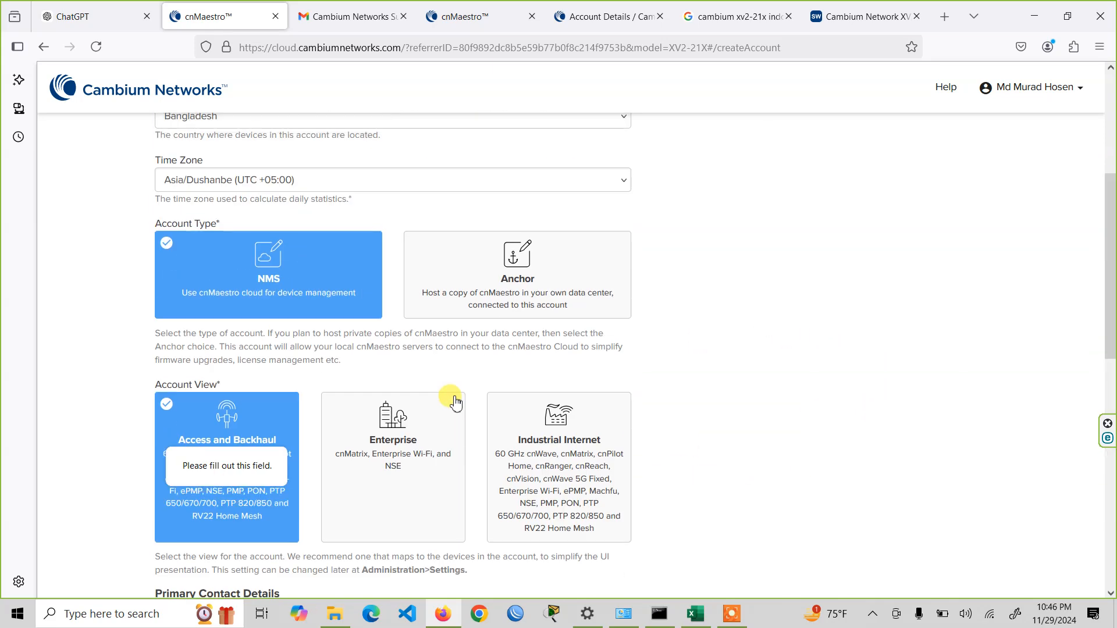
scroll(456, 403, up, 4)
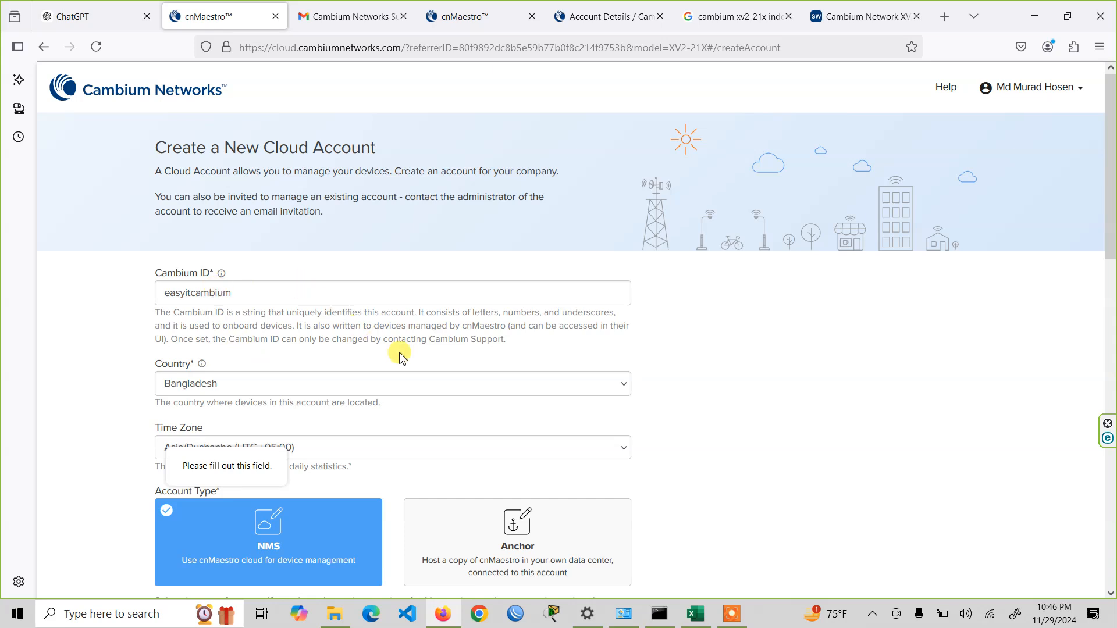
scroll(359, 385, down, 13)
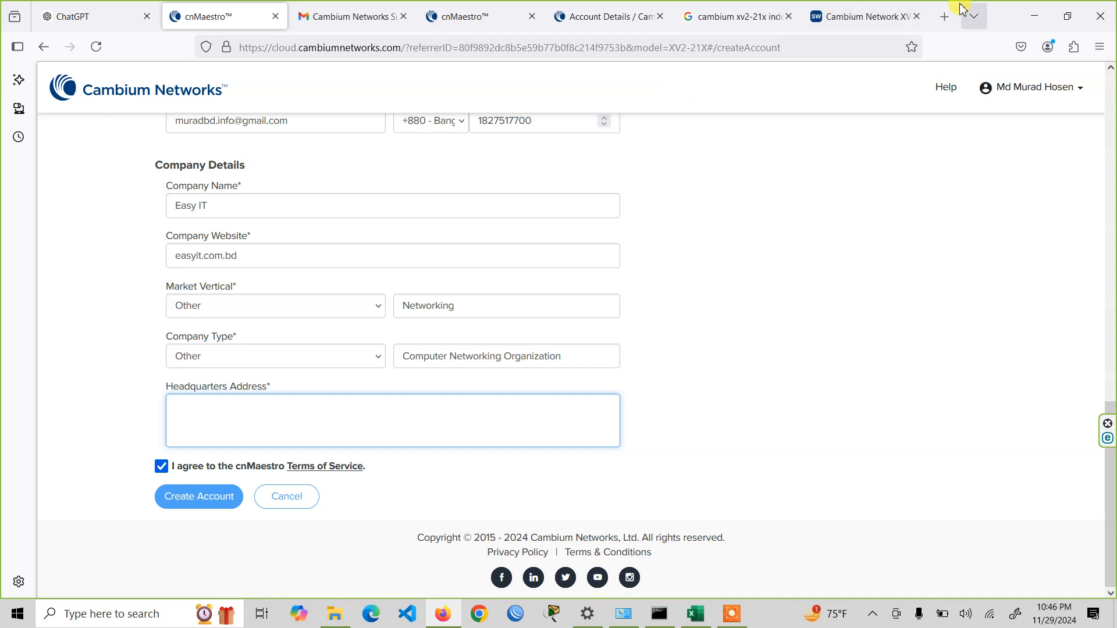
- Search Google for "easy it" in a new browser tab and copy the company's address from the Easy IT business profile
click(943, 15)
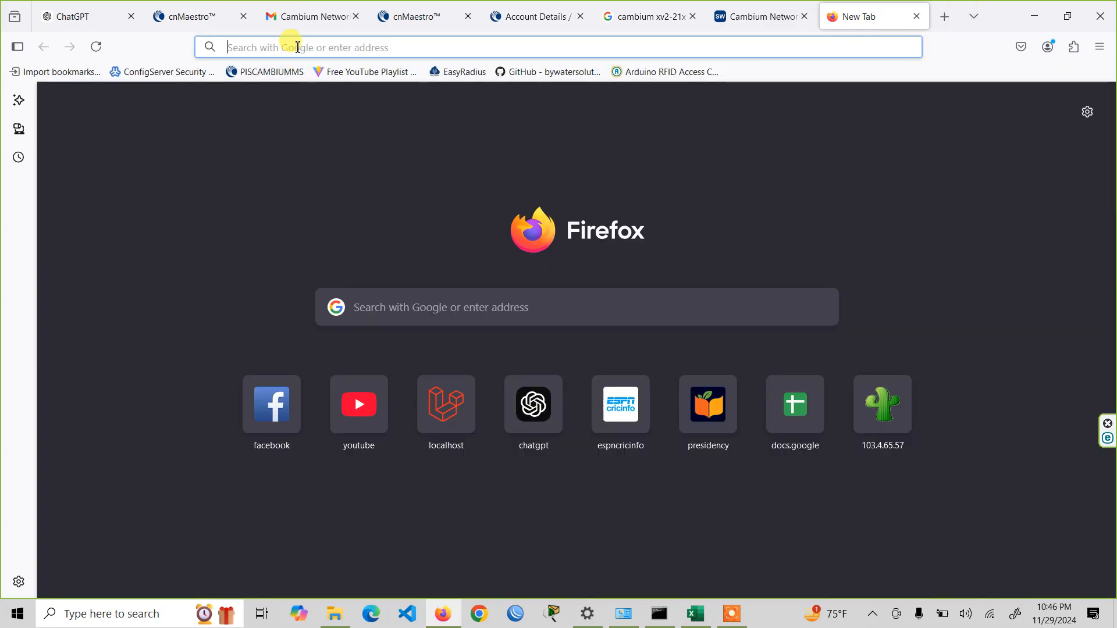
text(google.com)
key(Return)
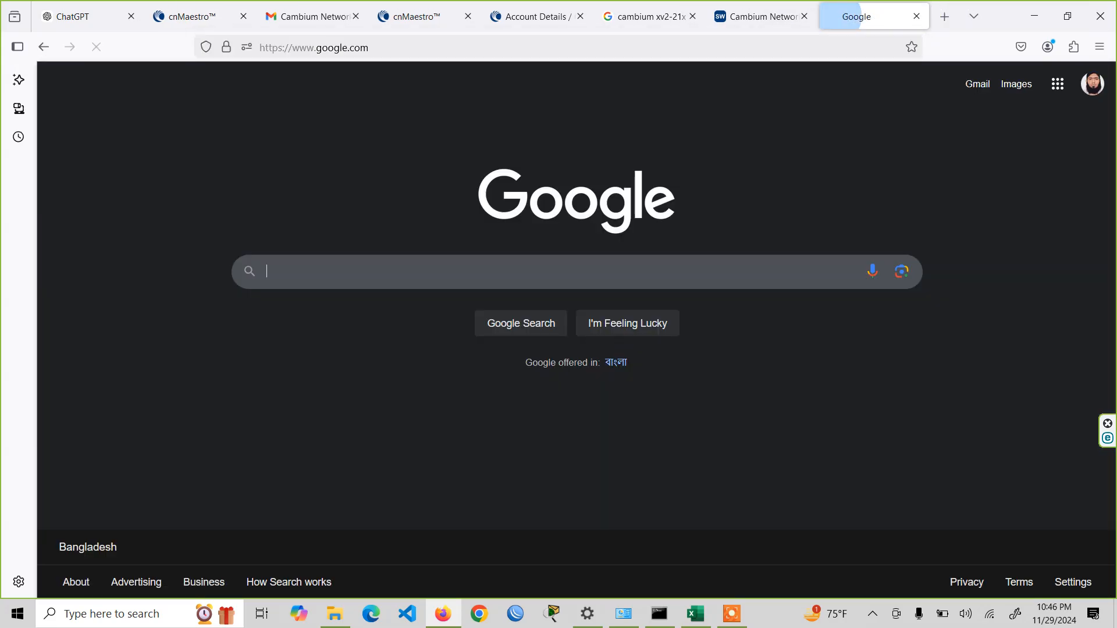
text(easy it)
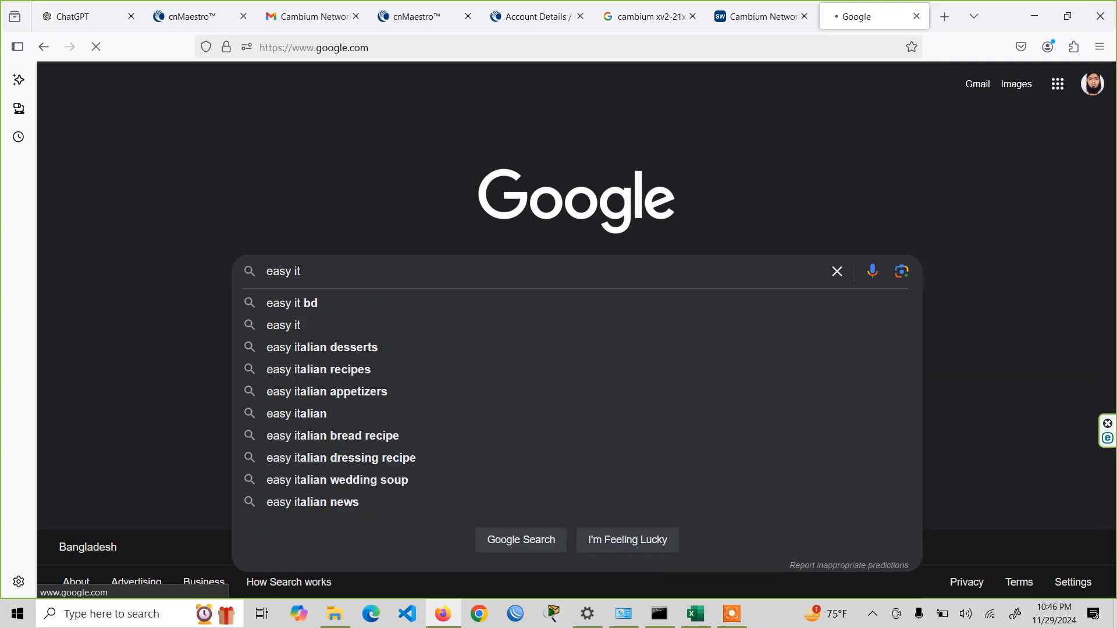
key(Return)
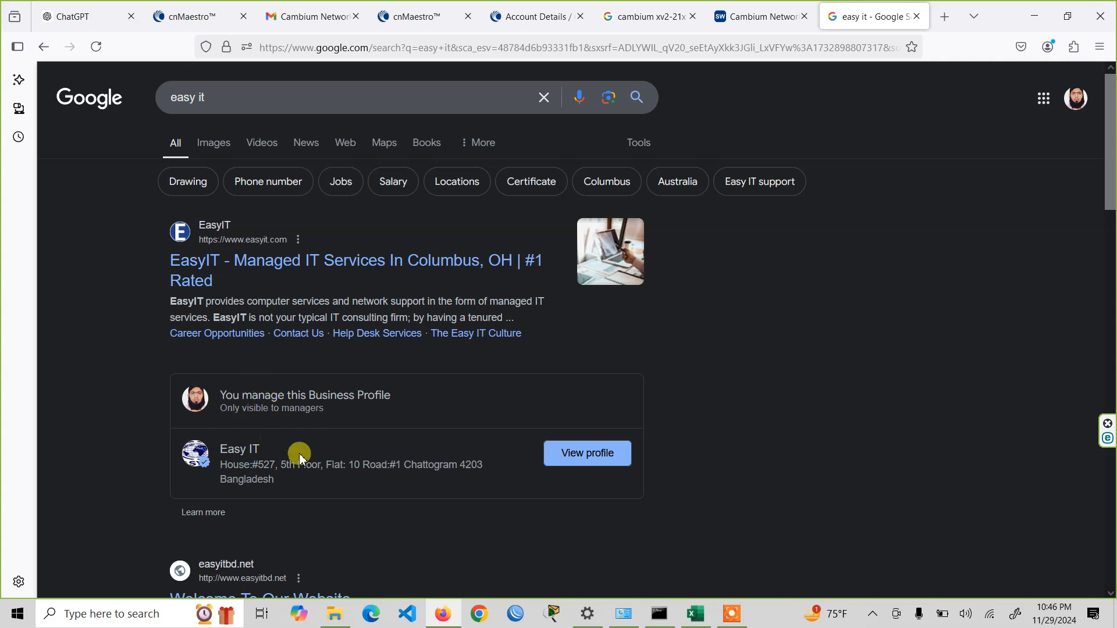
drag(219, 465, 483, 476)
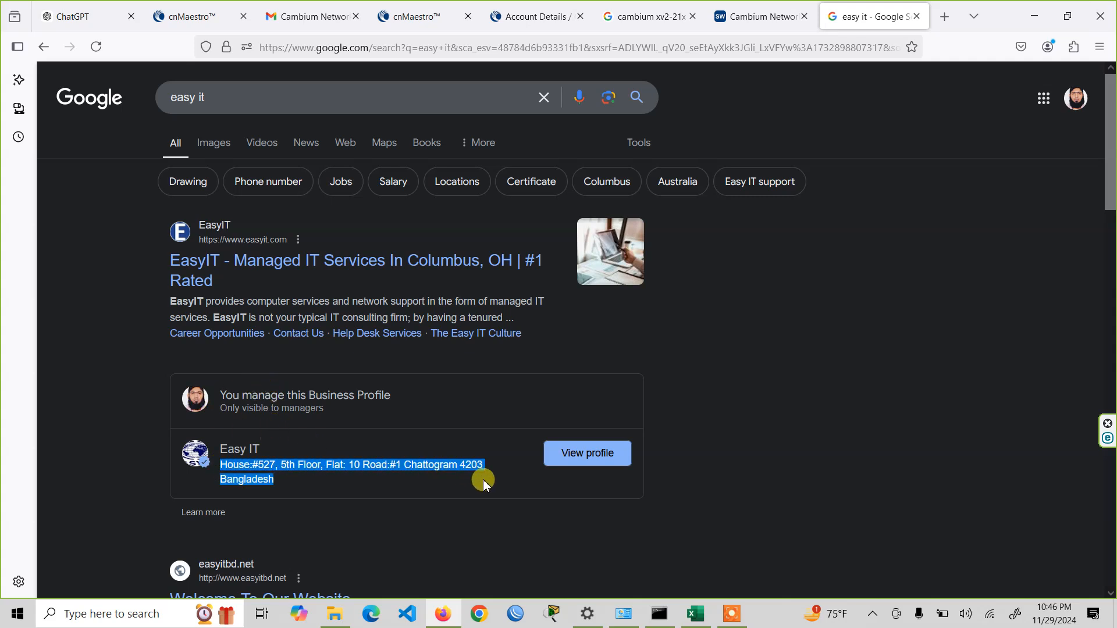
right_click(335, 455)
click(356, 248)
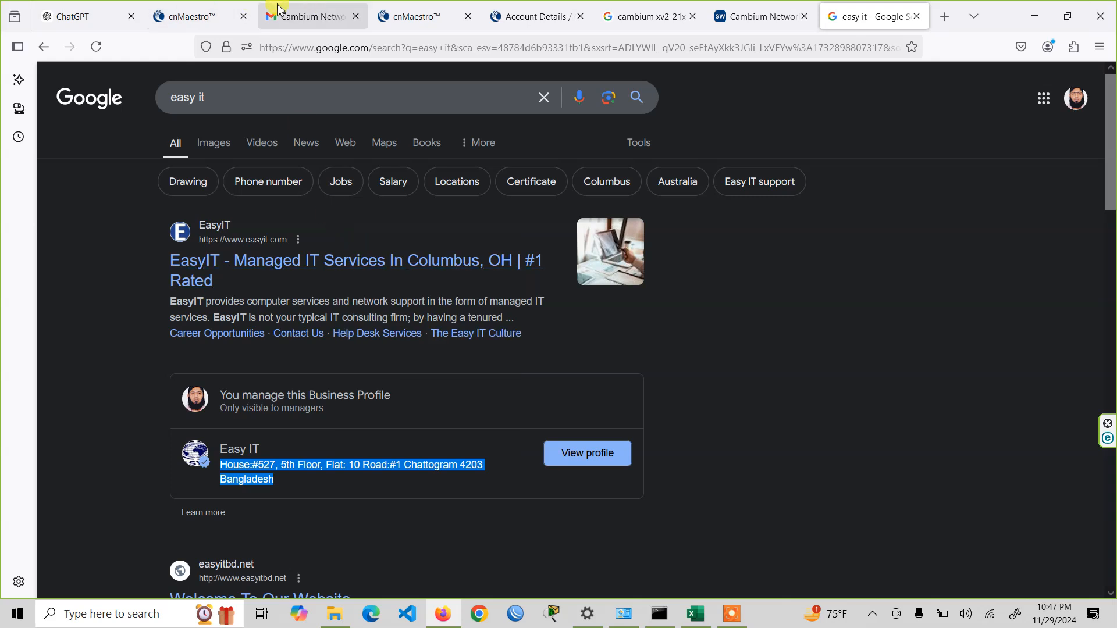
- Paste the copied address as the headquarters address in the cnMaestro form and create the account
click(192, 17)
click(220, 422)
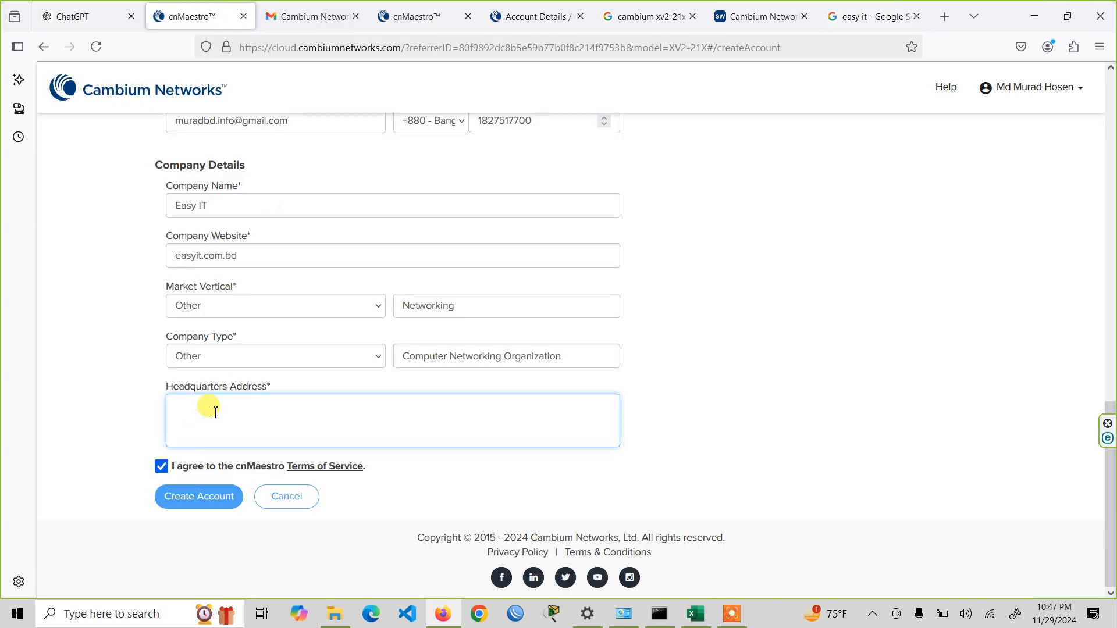
key(ctrl+v)
click(205, 496)
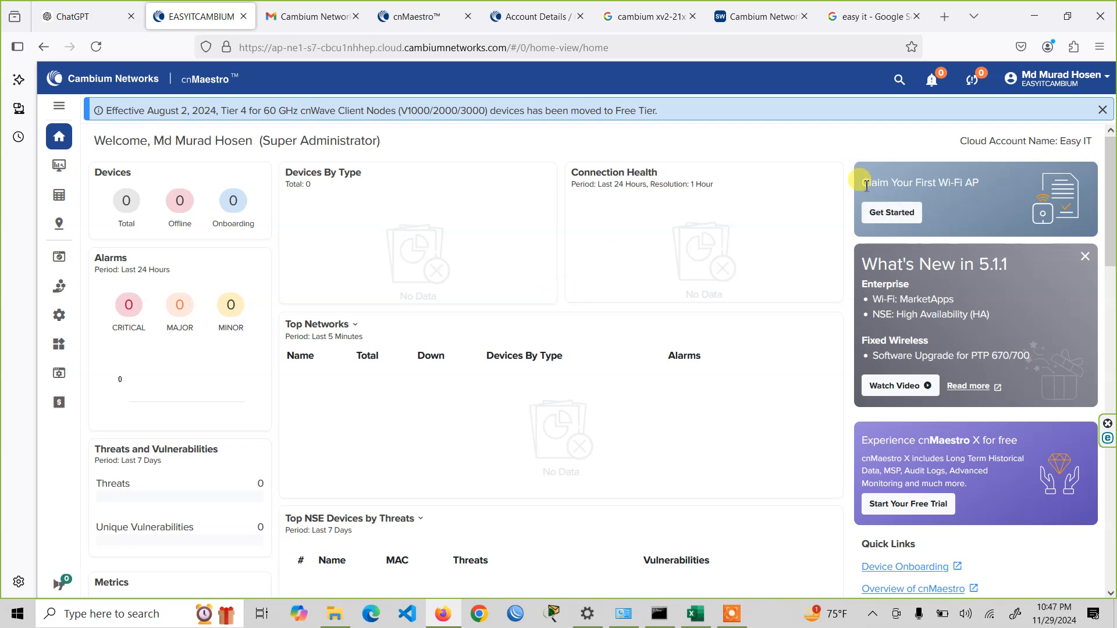
- Close the leftover account creation page and the Support Center account details page, and return to the EASYITCAMBIUM dashboard
drag(862, 185, 983, 183)
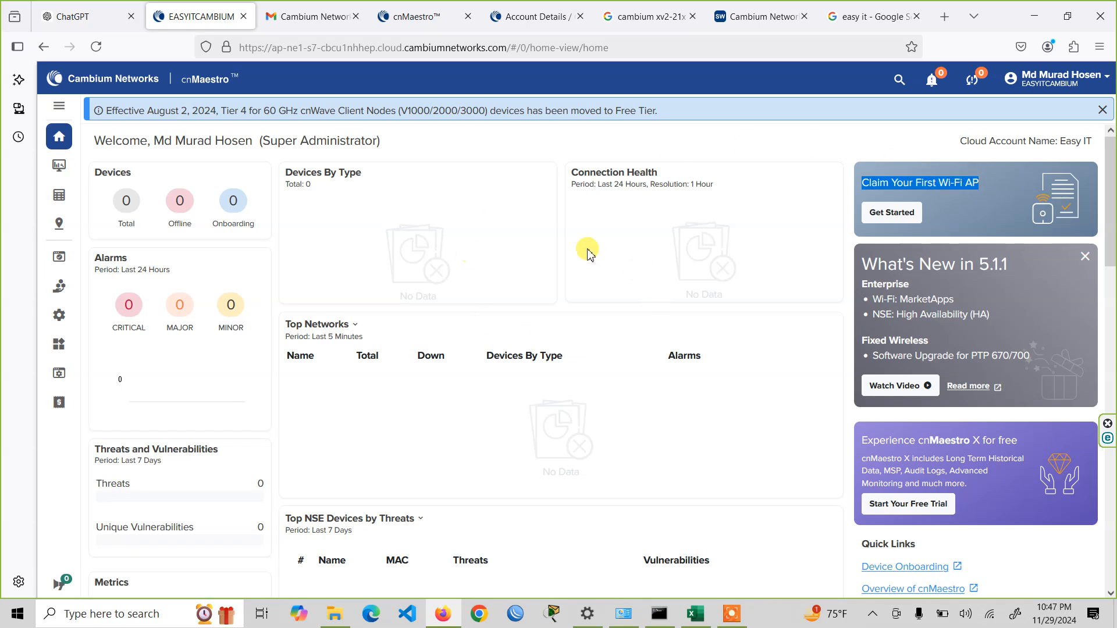
click(441, 14)
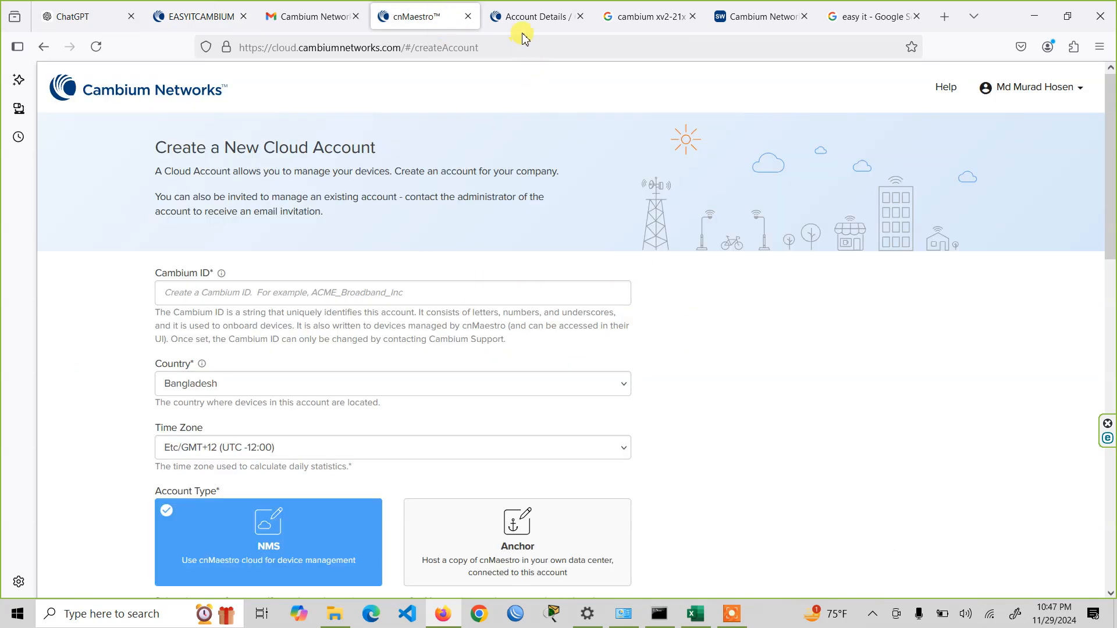
click(467, 19)
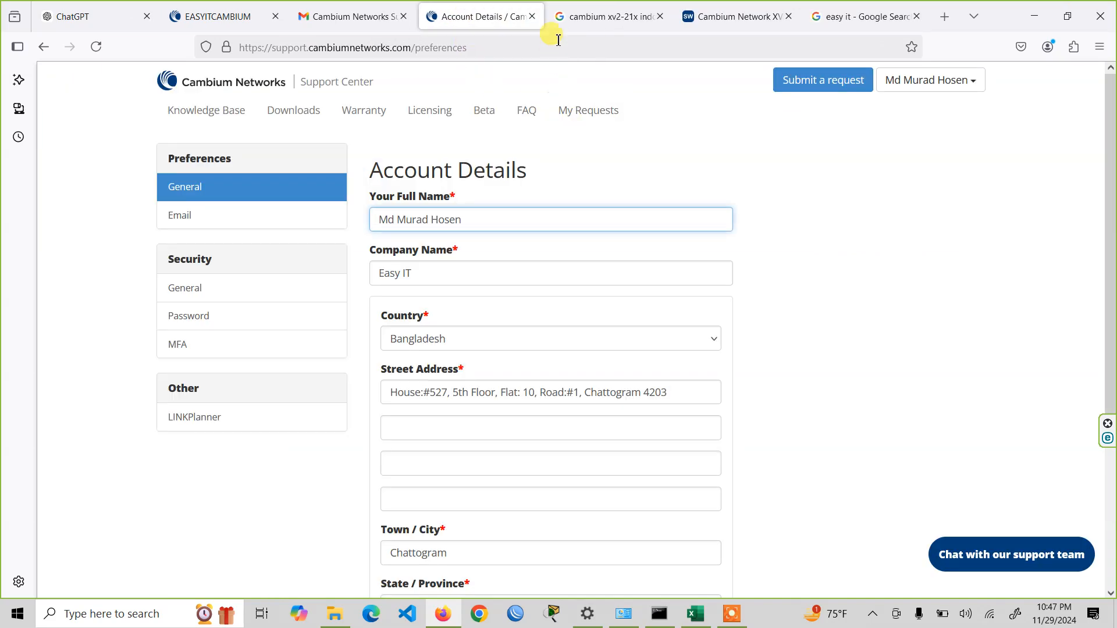
click(588, 17)
click(750, 7)
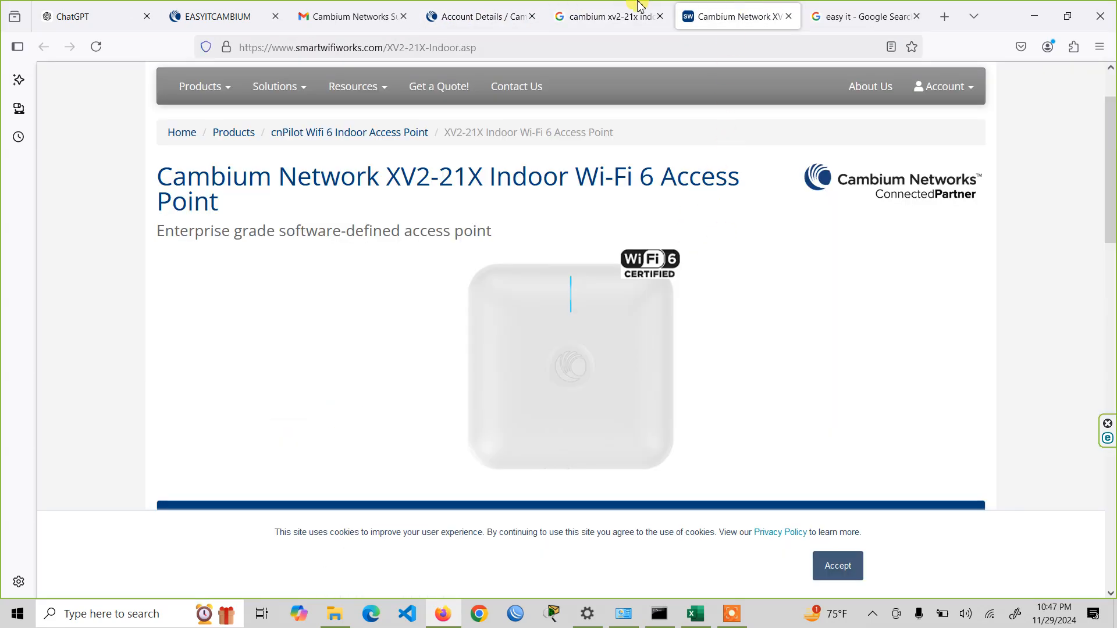
click(241, 15)
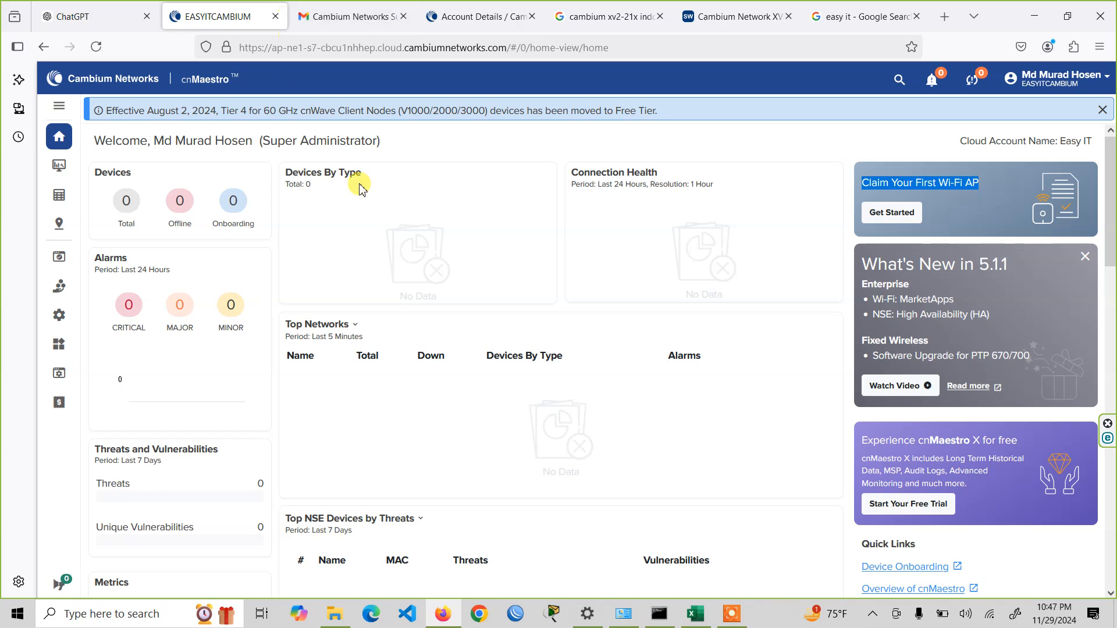
click(434, 22)
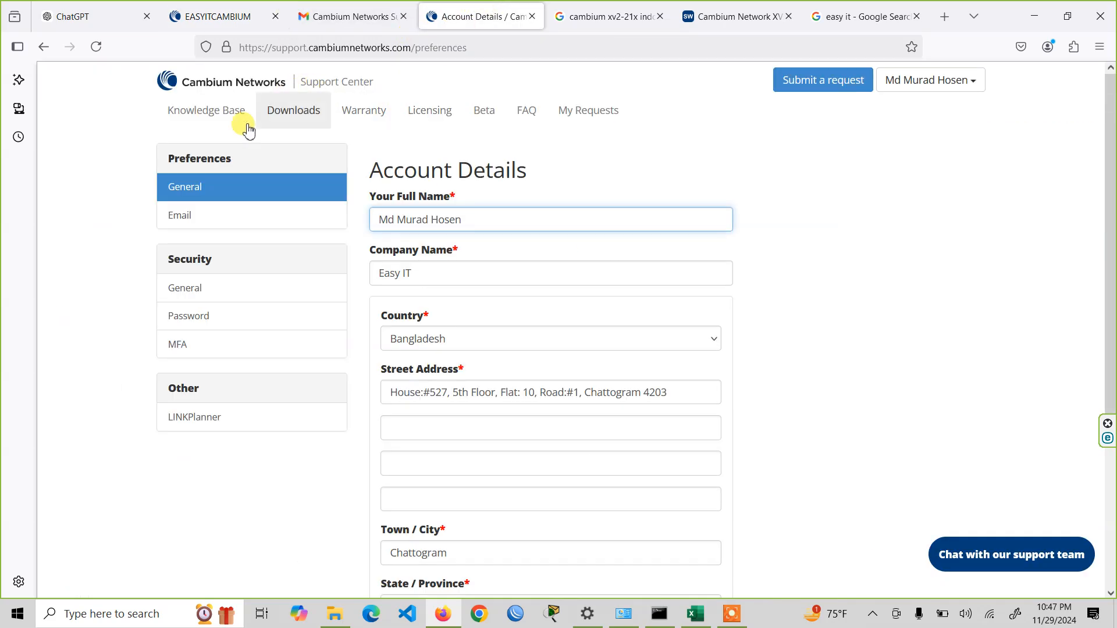
click(532, 16)
click(193, 18)
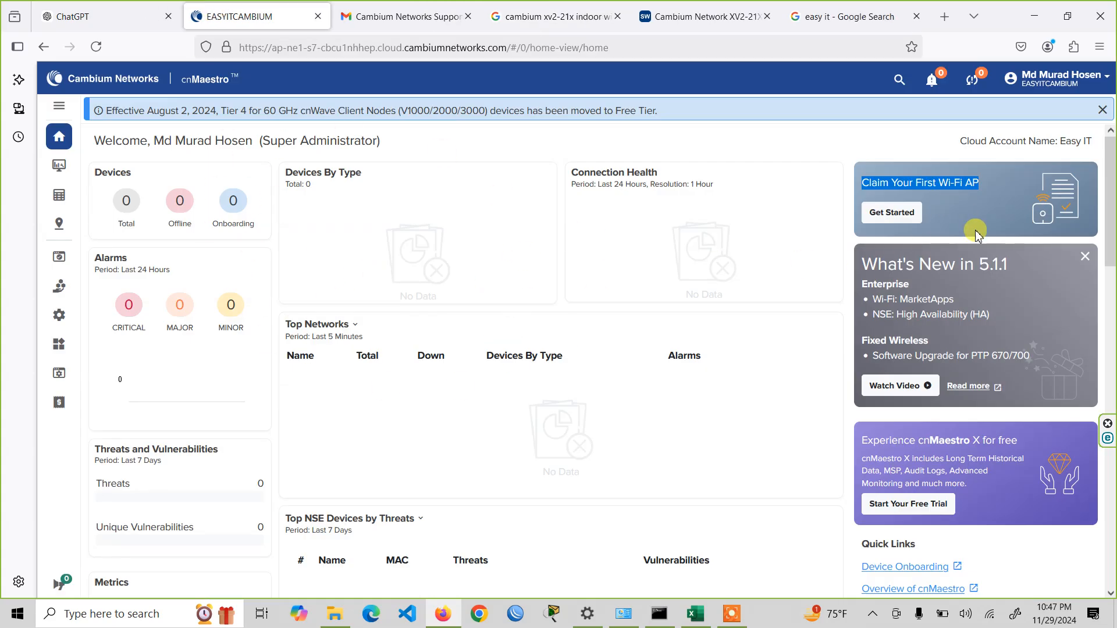
- Open the access point's local web interface at 192.168.0.1 in place of the Google image results and show the device login form
click(659, 614)
click(660, 614)
click(555, 17)
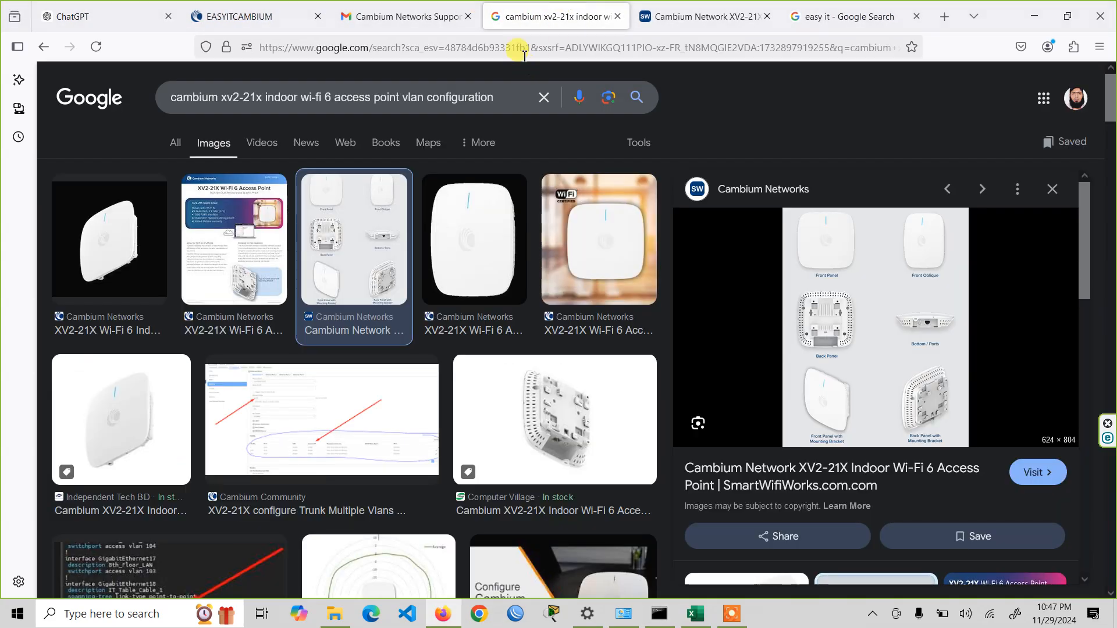
click(524, 51)
text(192.168.0.1/)
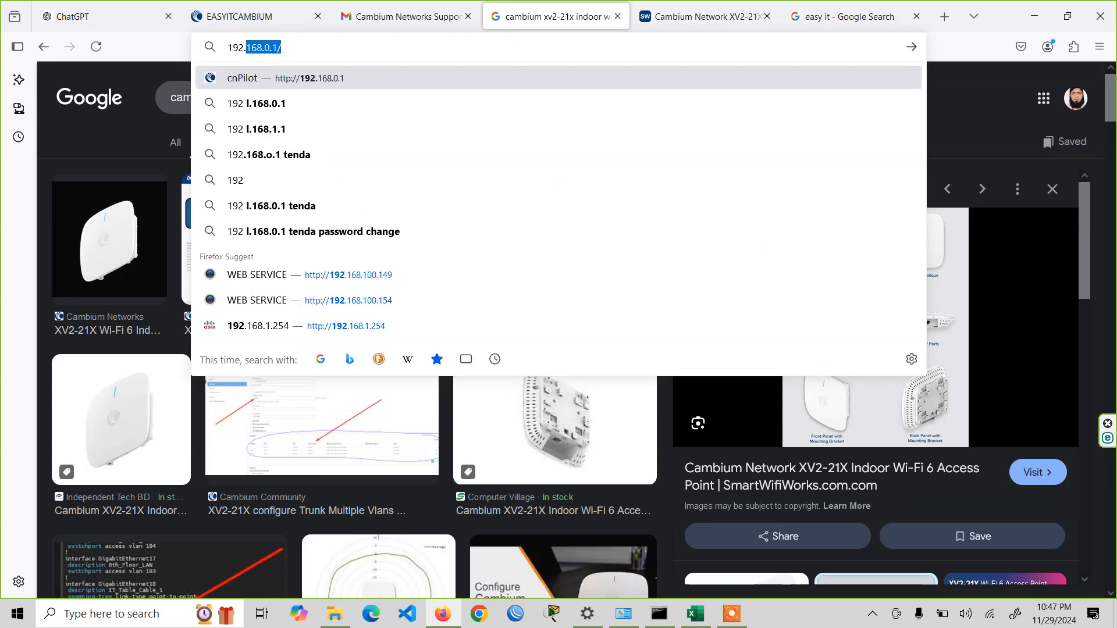
key(Return)
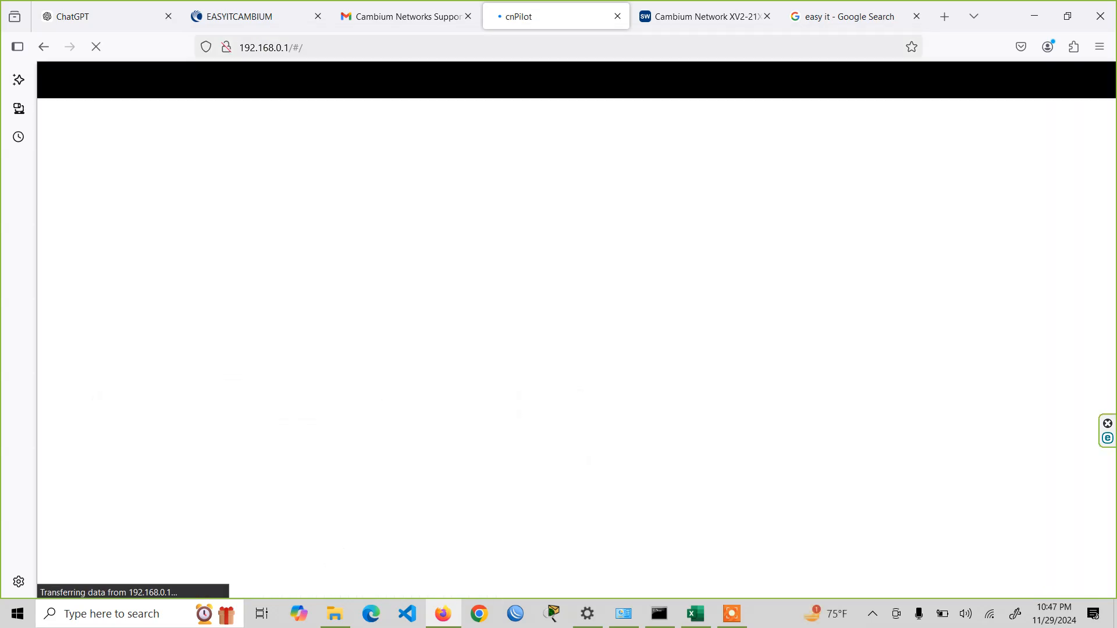
click(585, 436)
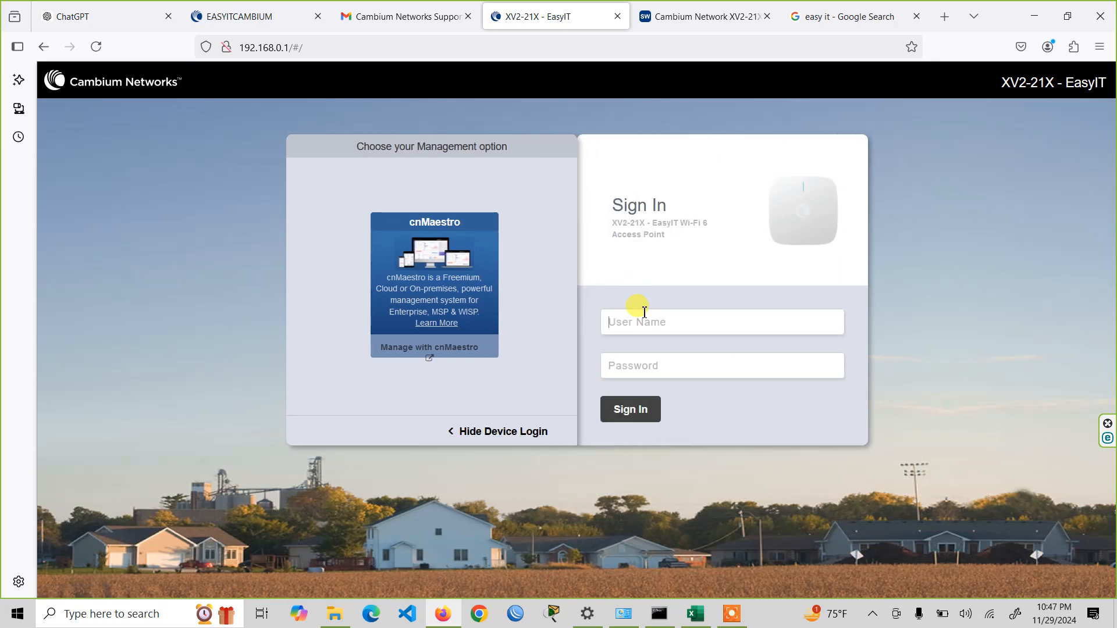
- Sign in to the access point with the user name admin and the account password
key(Tab)
key(Return)
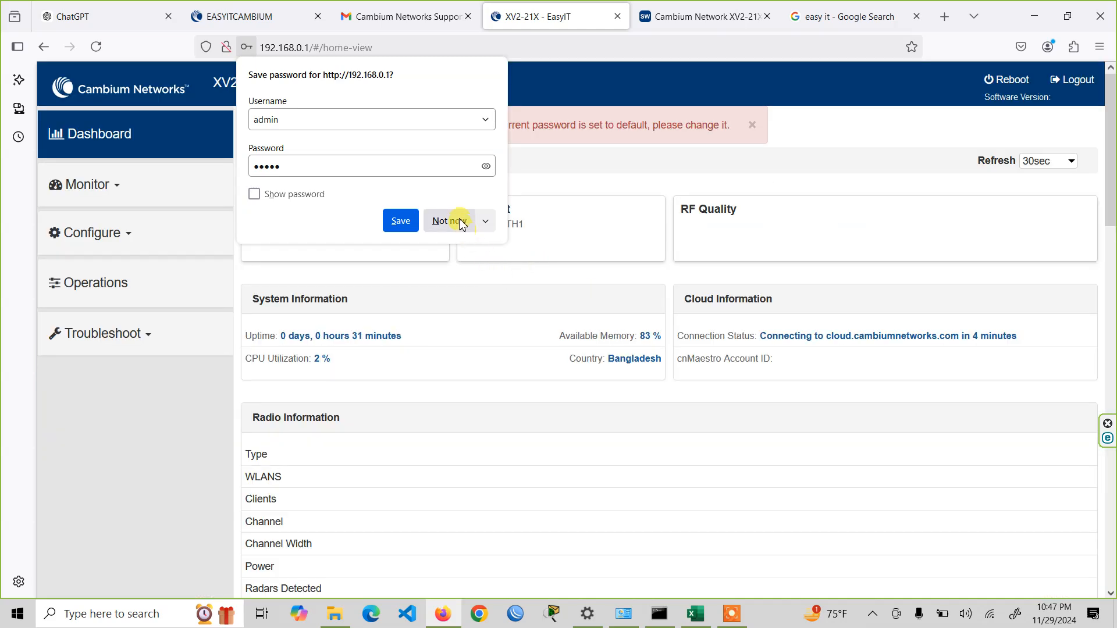
- Decline saving the login password and copy the access point's serial number from its local dashboard
click(449, 221)
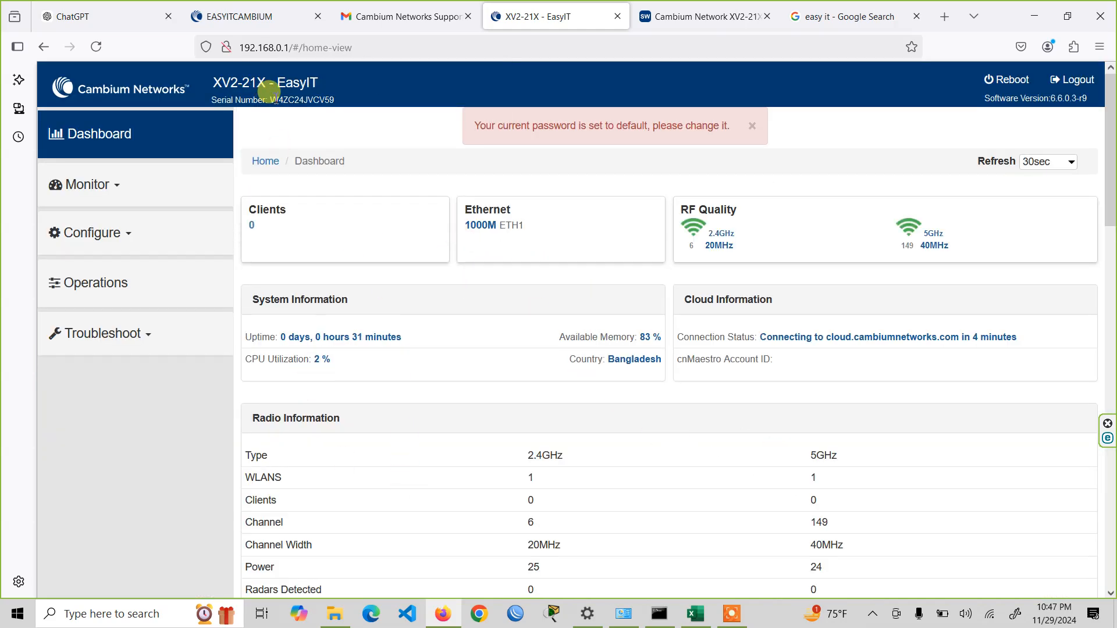
drag(271, 101, 332, 101)
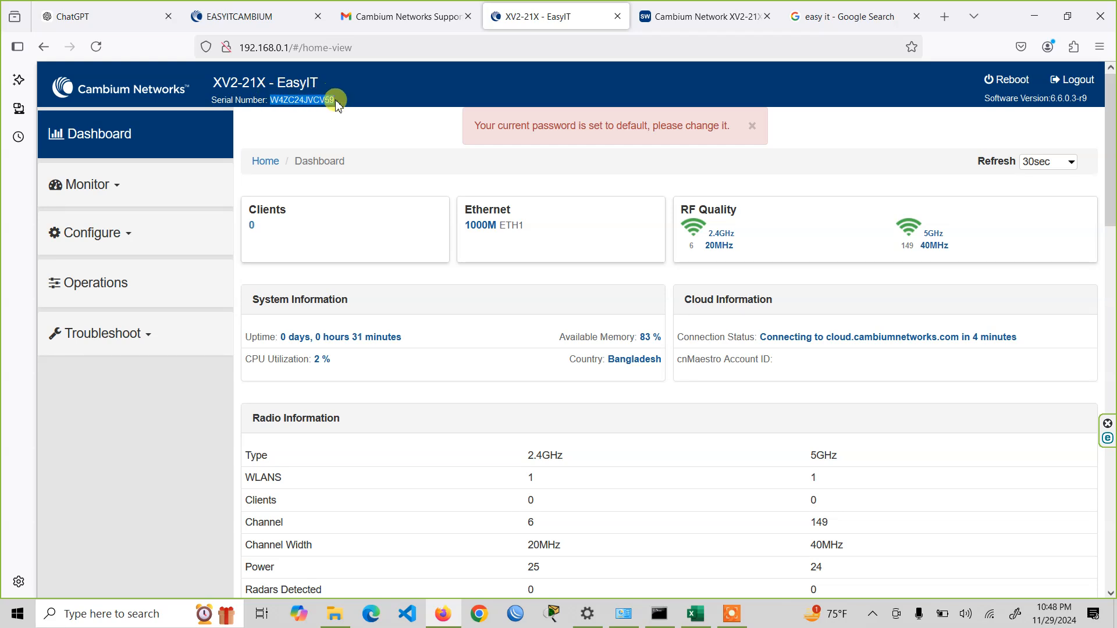
right_click(324, 101)
click(347, 115)
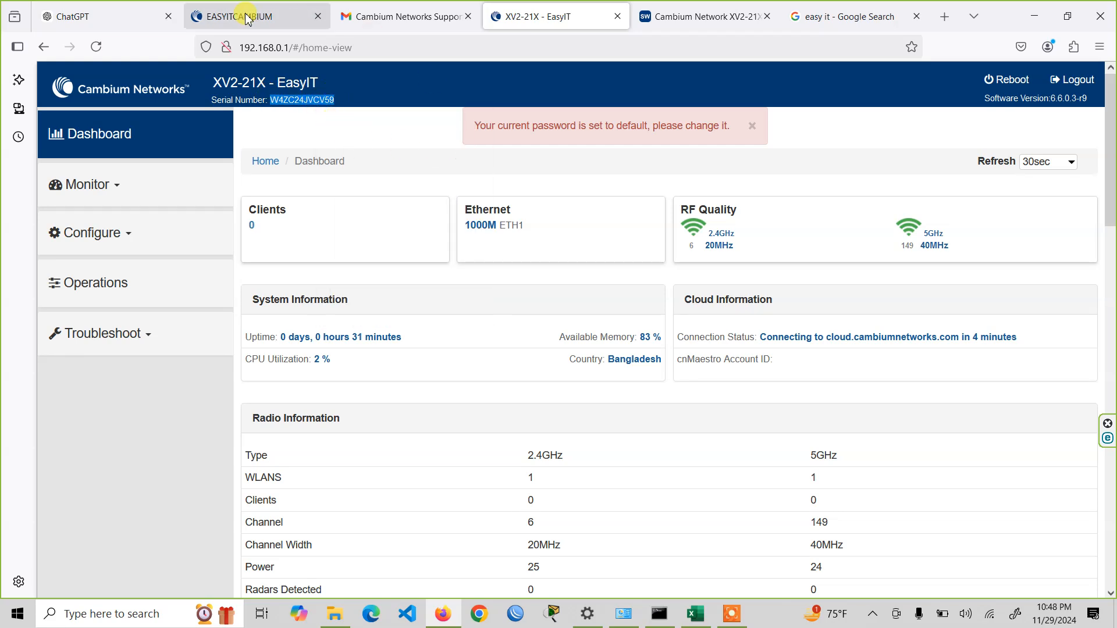
- Start claiming the first Wi-Fi AP in cnMaestro, paste the copied serial number as the AP serial number, and continue to the wireless LAN settings
click(247, 19)
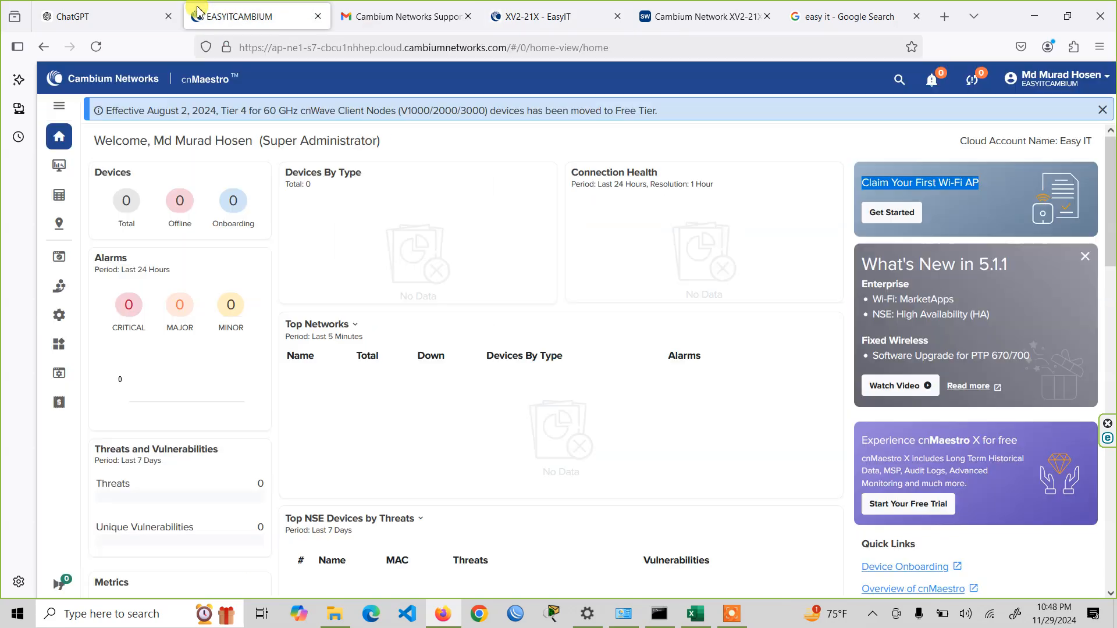
click(909, 215)
click(445, 201)
key(ctrl+v)
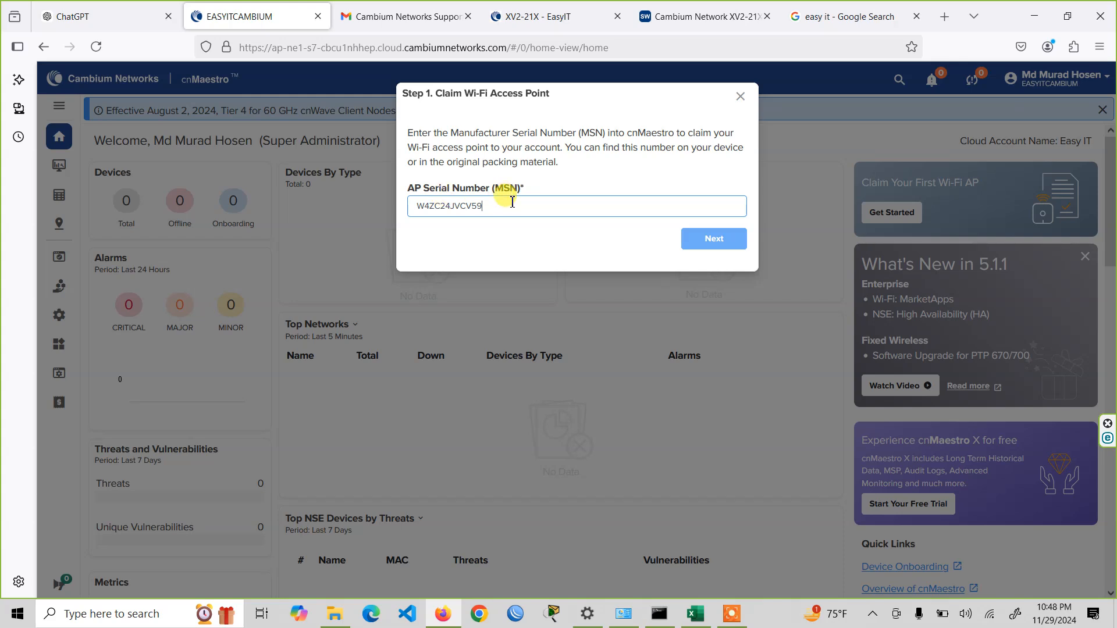
drag(506, 205, 375, 204)
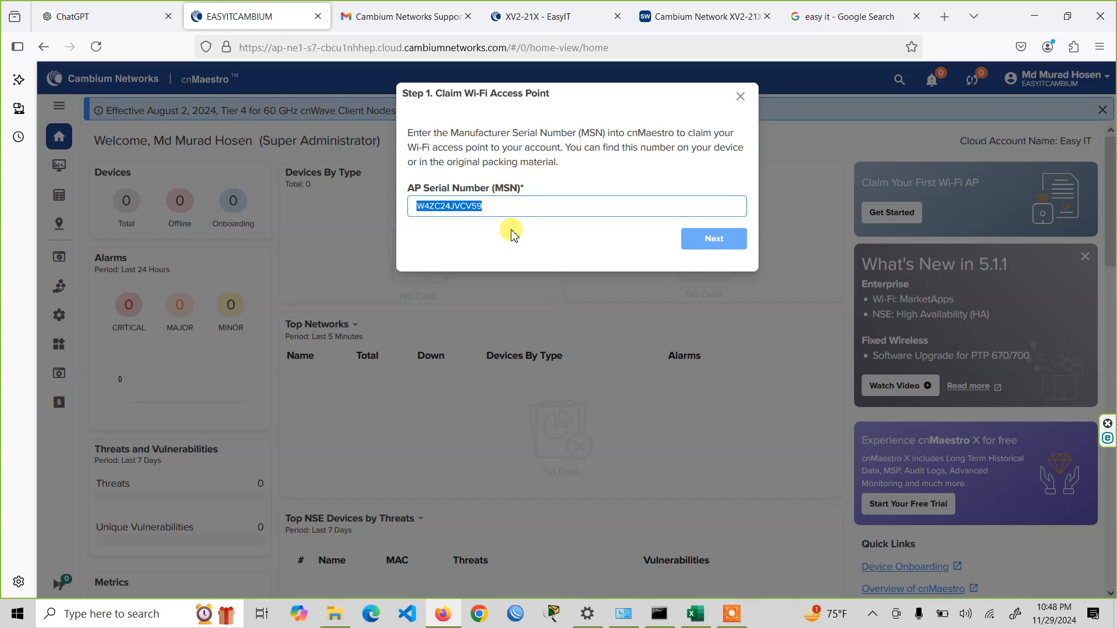
click(711, 241)
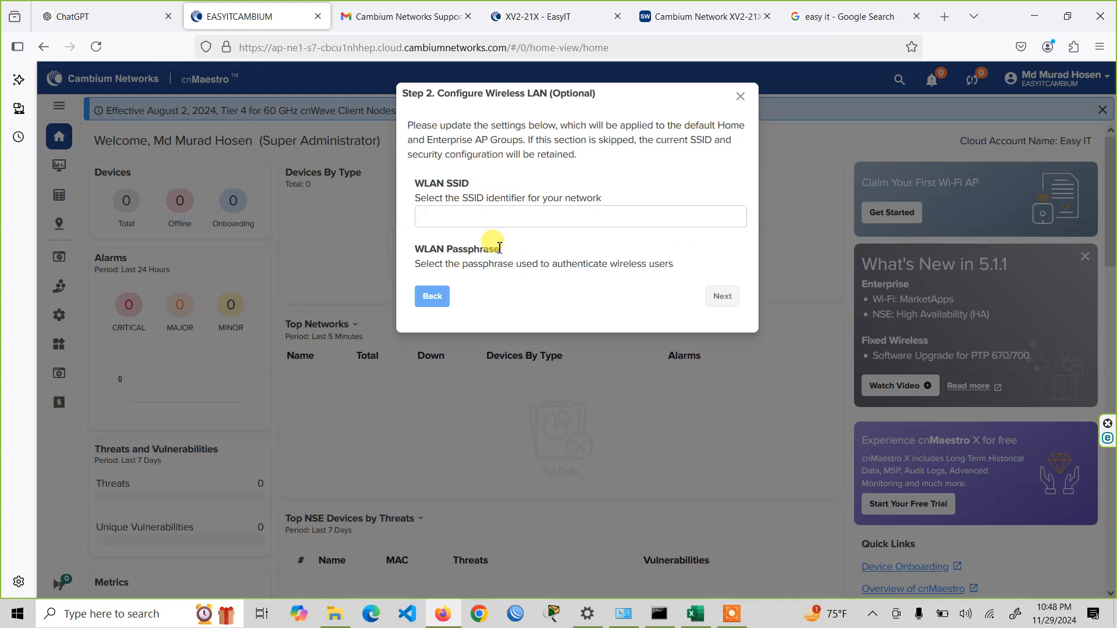
- Set the country to Bangladesh and the WLAN SSID to Easy IT in the wireless LAN configuration
click(516, 204)
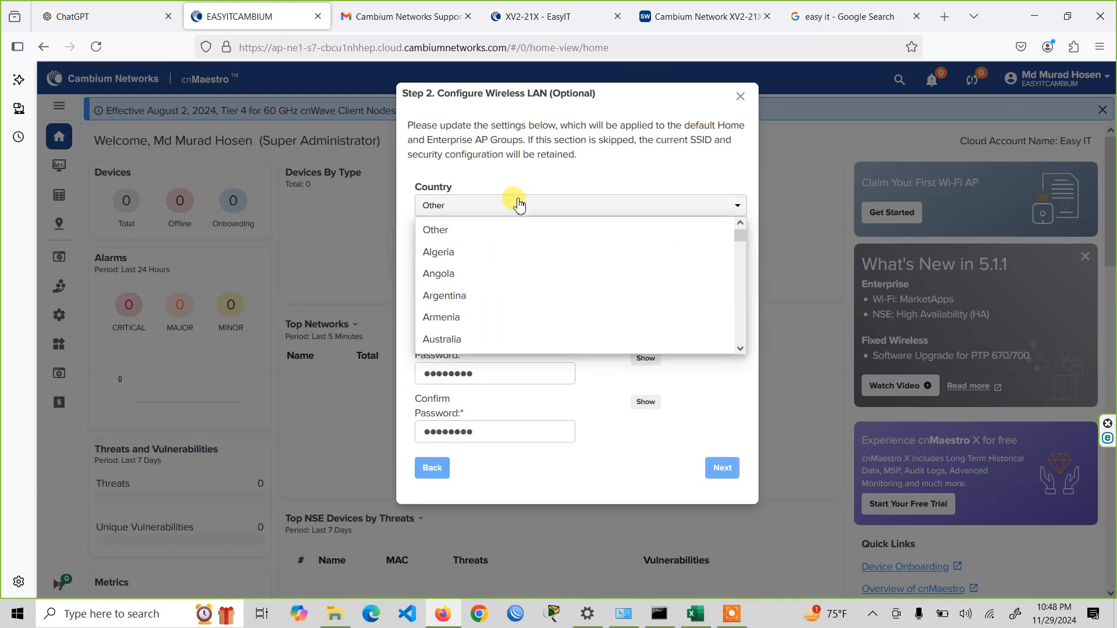
scroll(508, 326, down, 2)
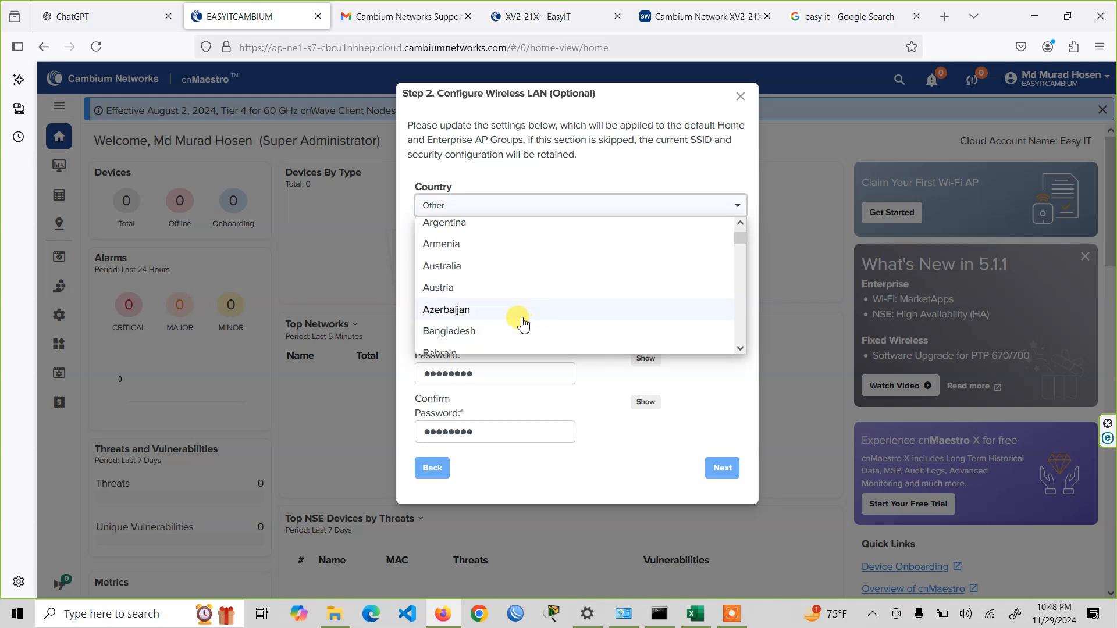
click(518, 328)
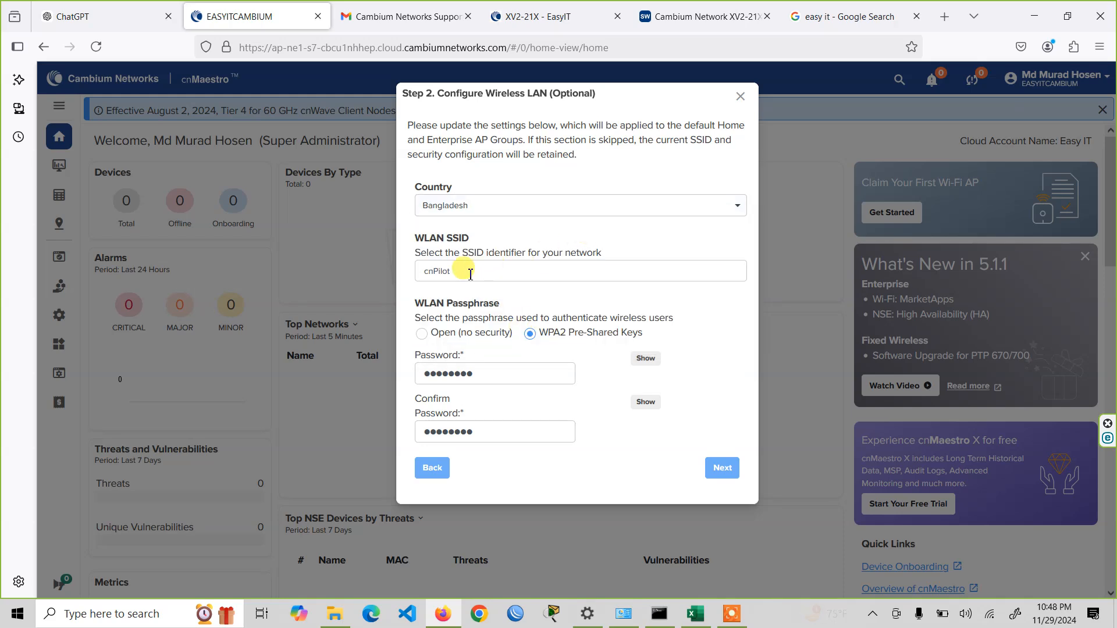
double_click(471, 274)
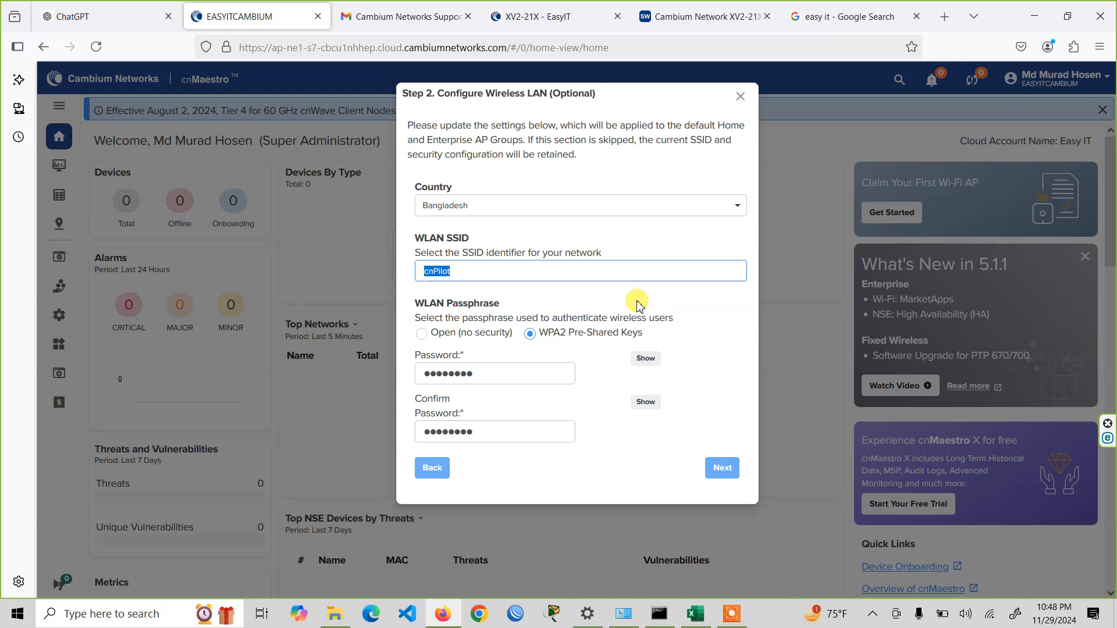
click(500, 275)
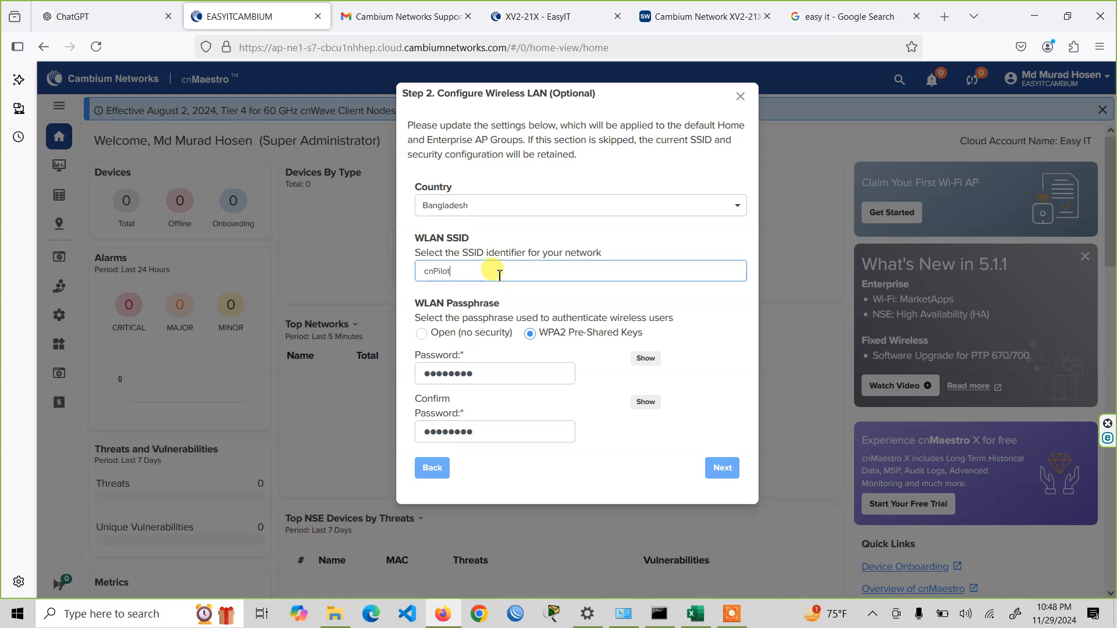
drag(499, 274, 363, 283)
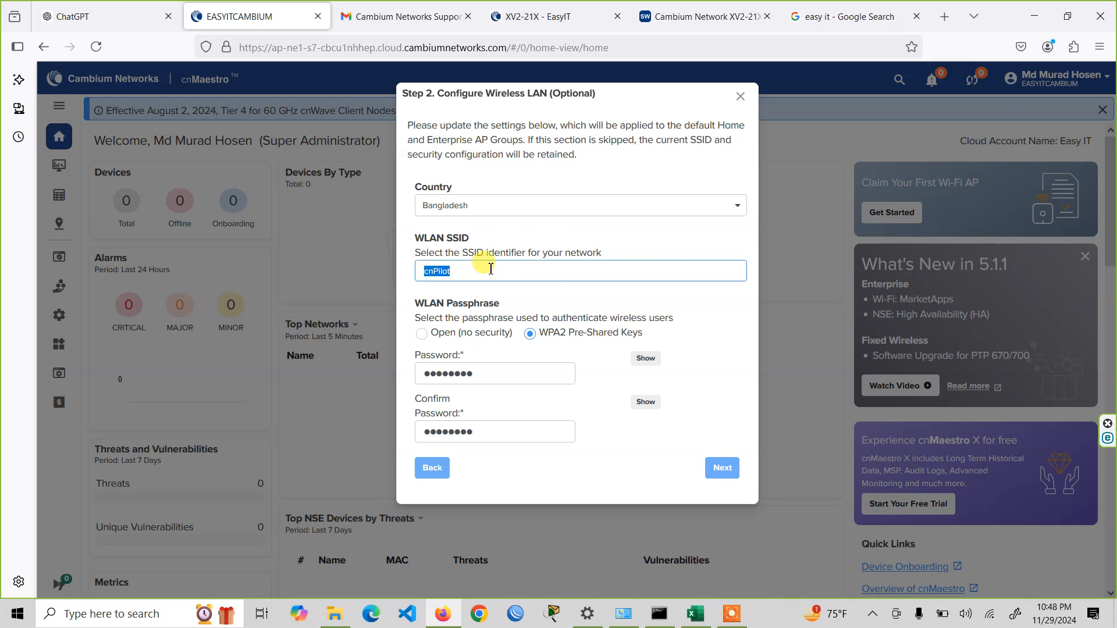
text(Easy IT)
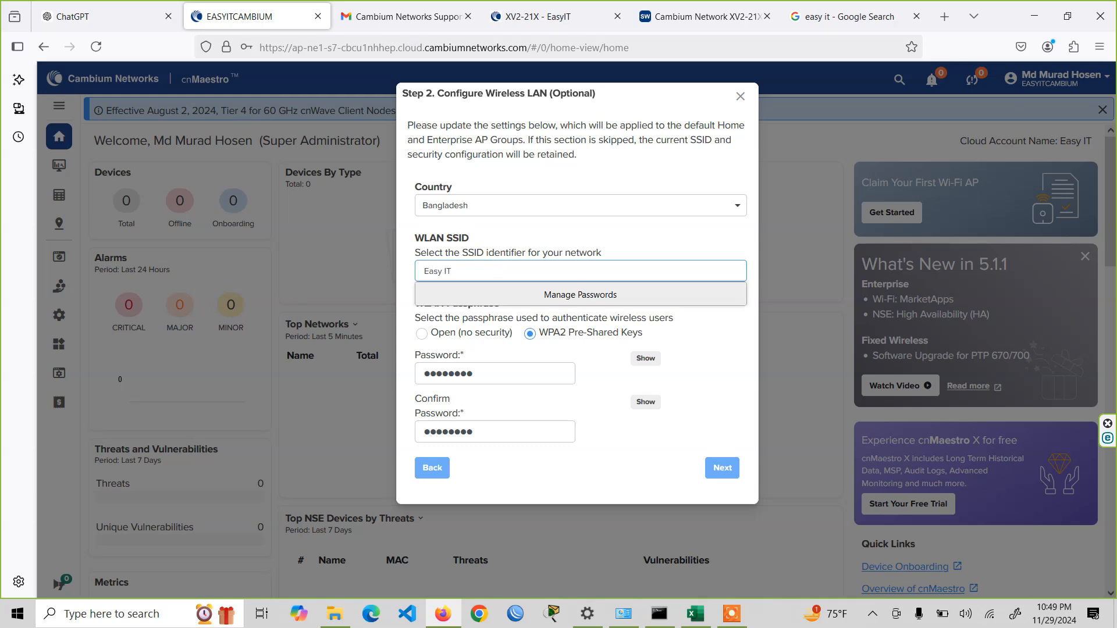
click(506, 151)
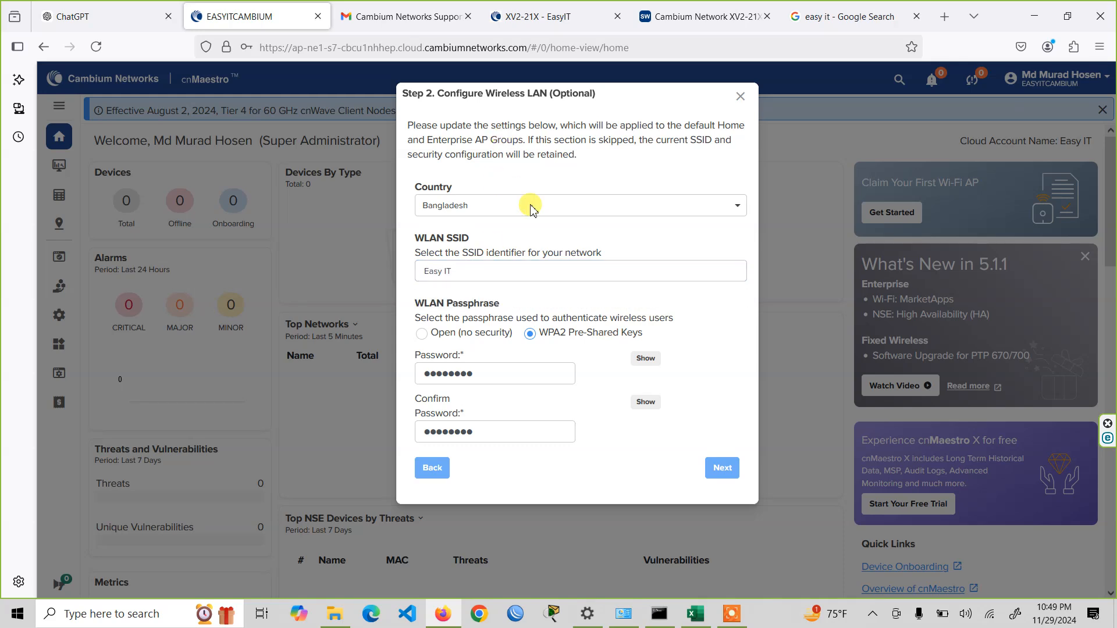
- Enter and confirm the new WPA2 WLAN password, continue to AP onboarding, and decline saving the password in the browser
drag(499, 372, 334, 373)
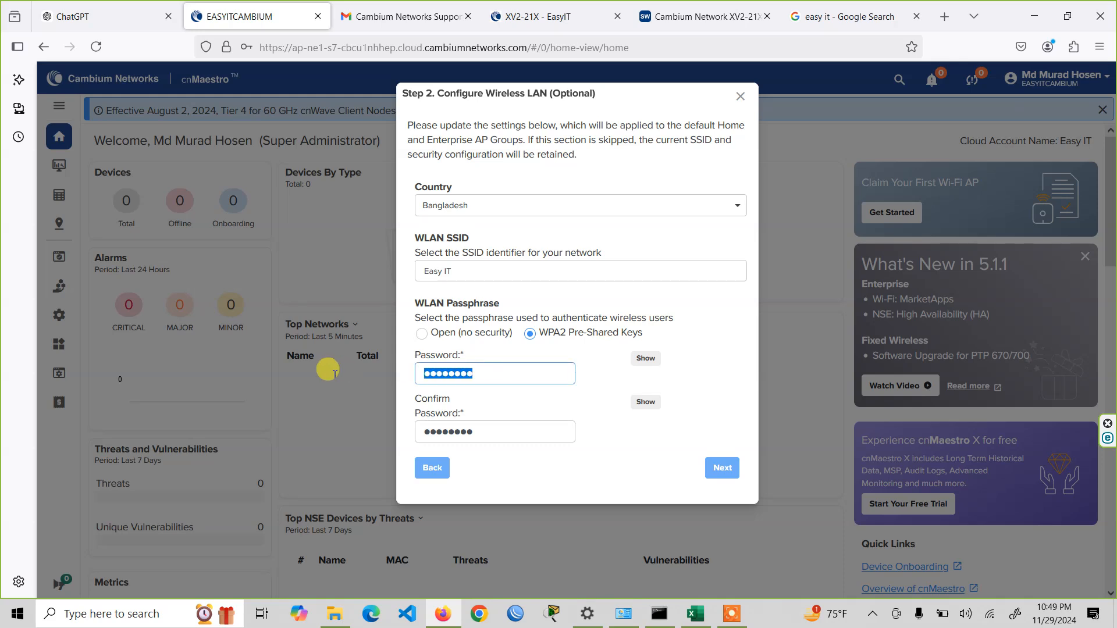
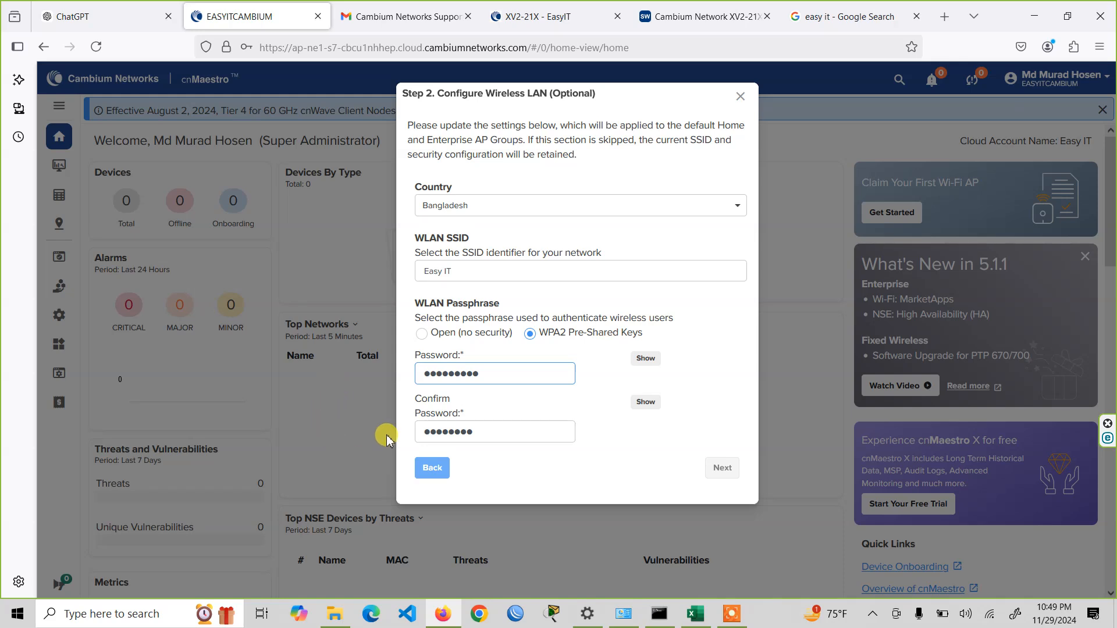
double_click(478, 433)
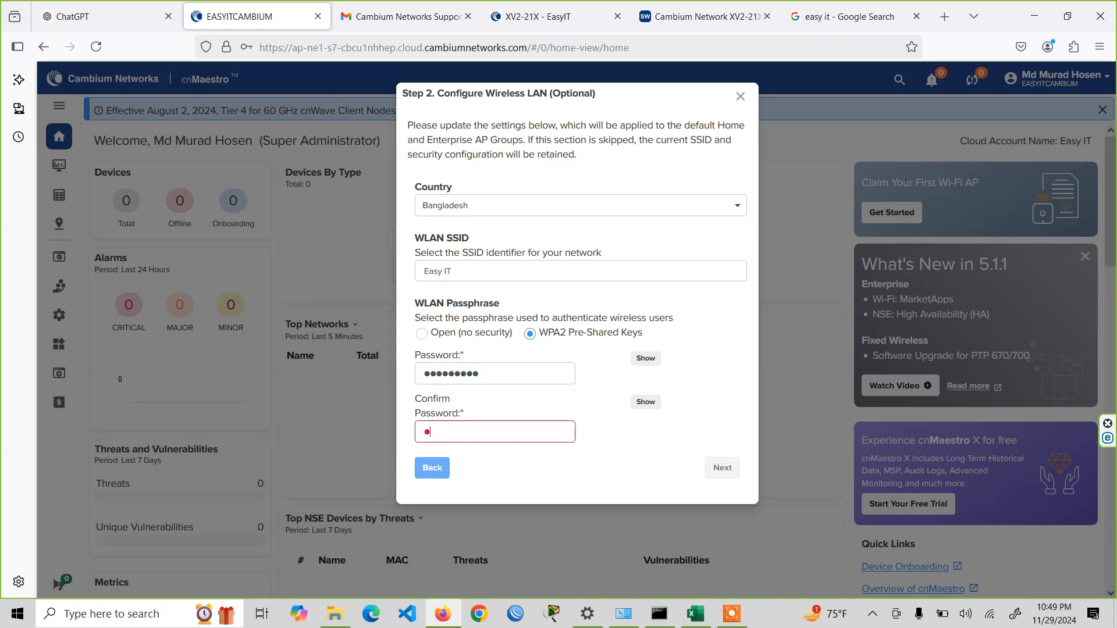
click(725, 471)
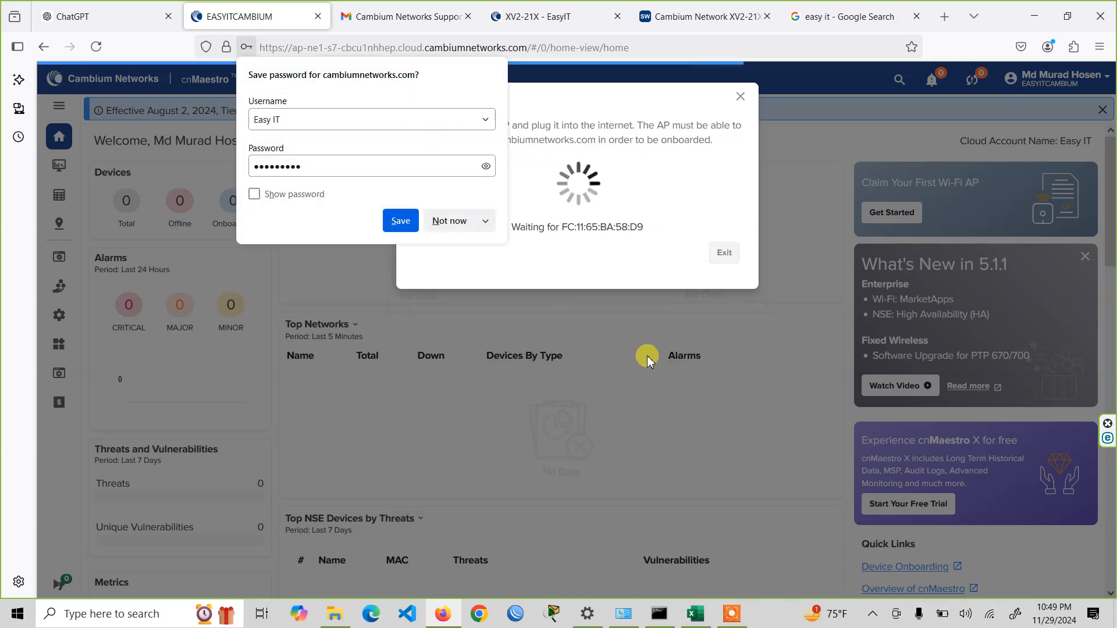
click(457, 221)
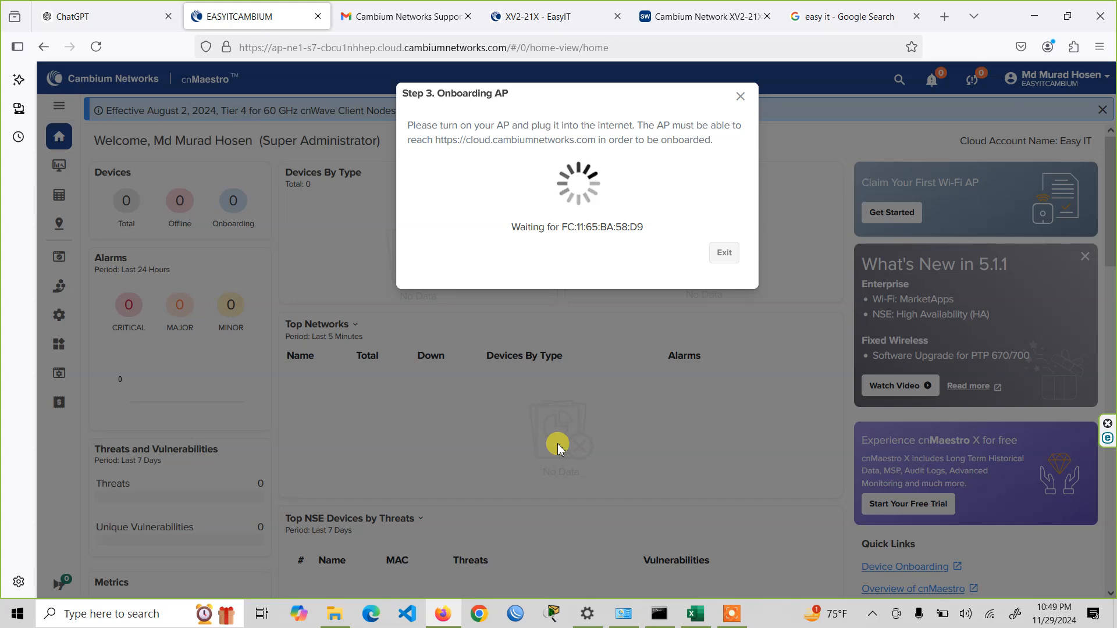
click(732, 614)
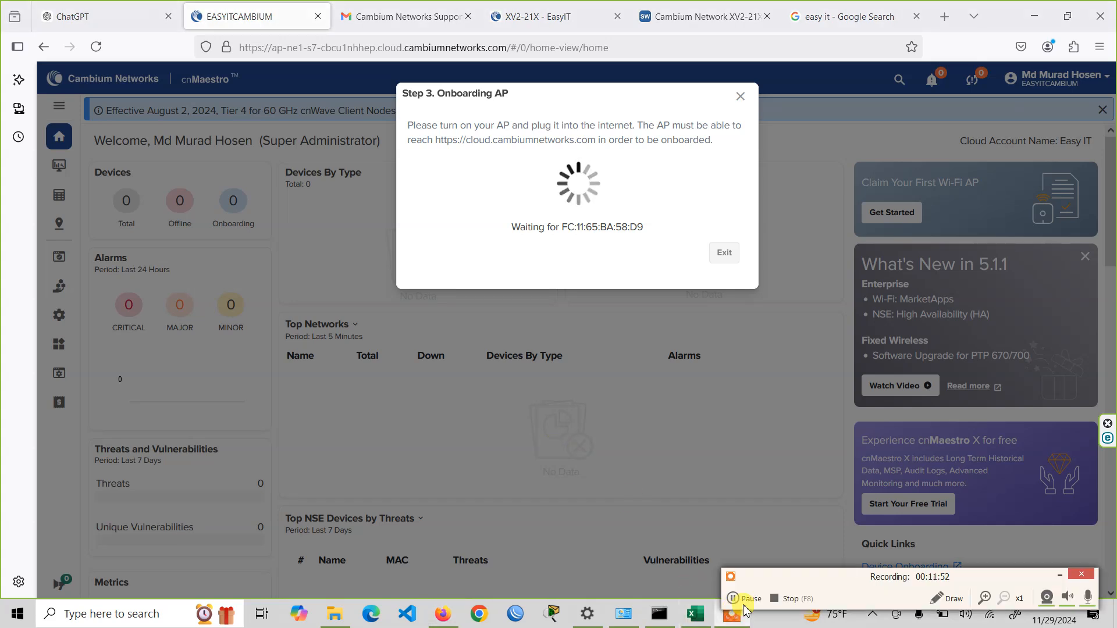
click(1060, 576)
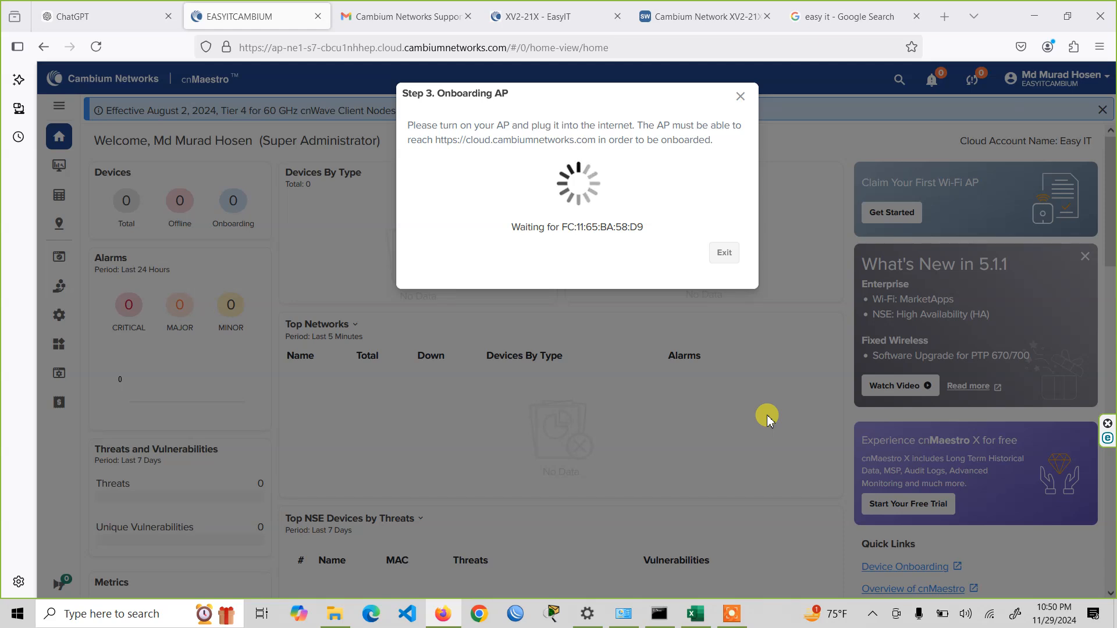
click(734, 615)
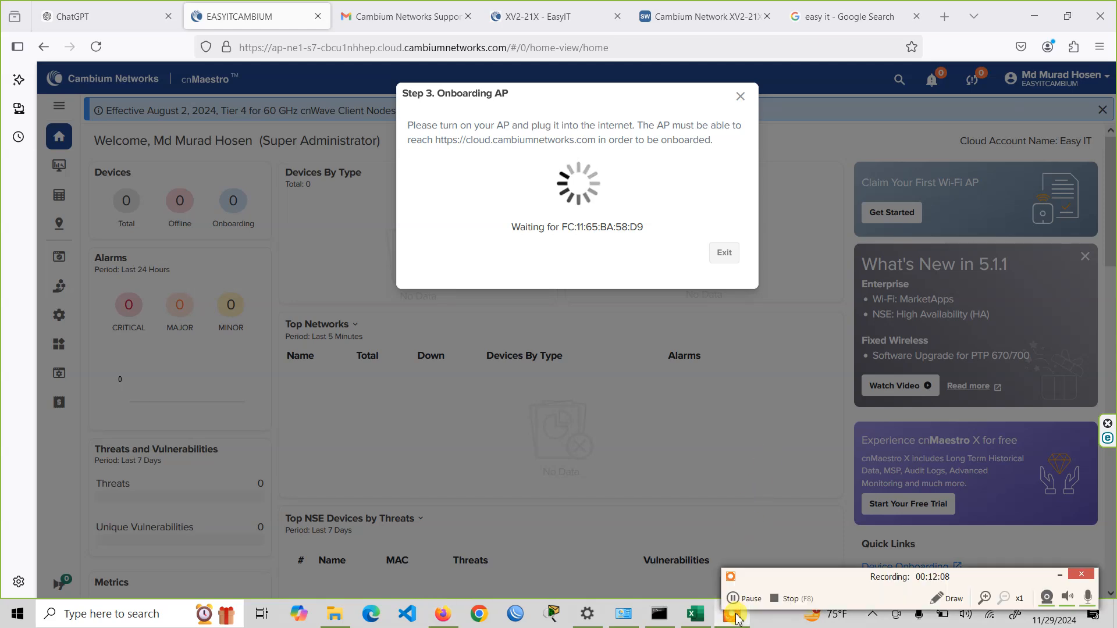
click(1057, 577)
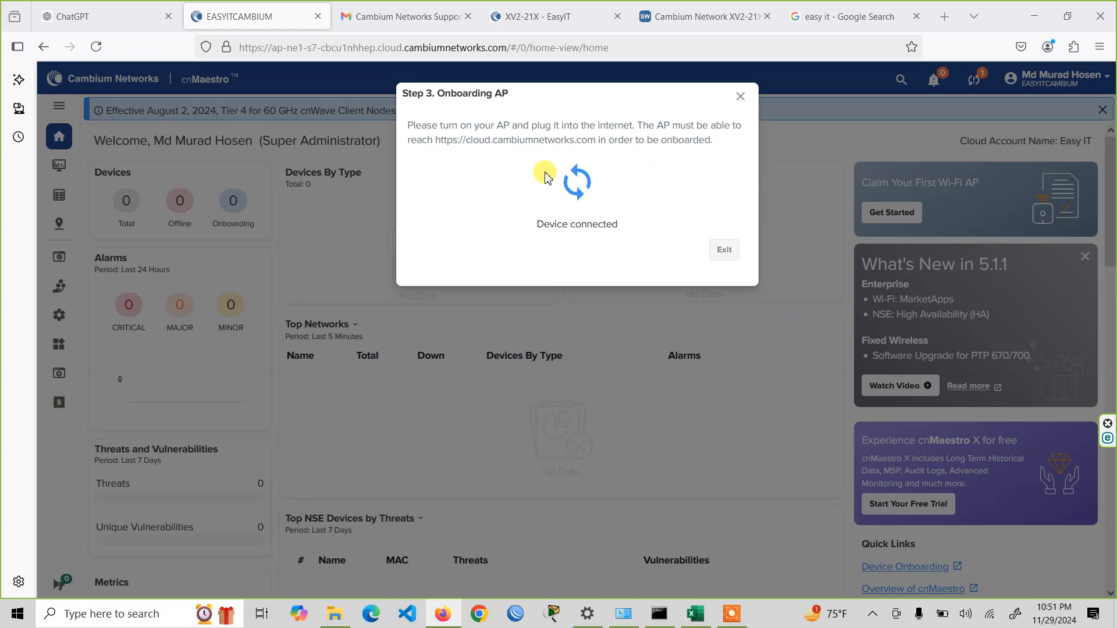
- Close the AP onboarding dialog, then reload cnMaestro and show the device onboarding queue
drag(409, 123, 730, 147)
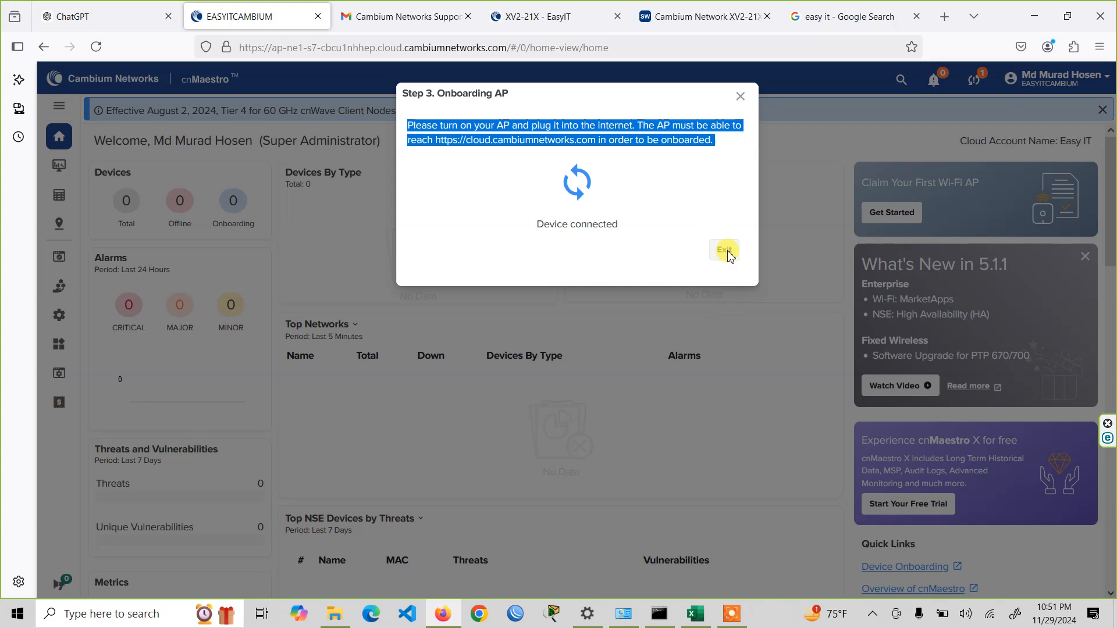
click(740, 97)
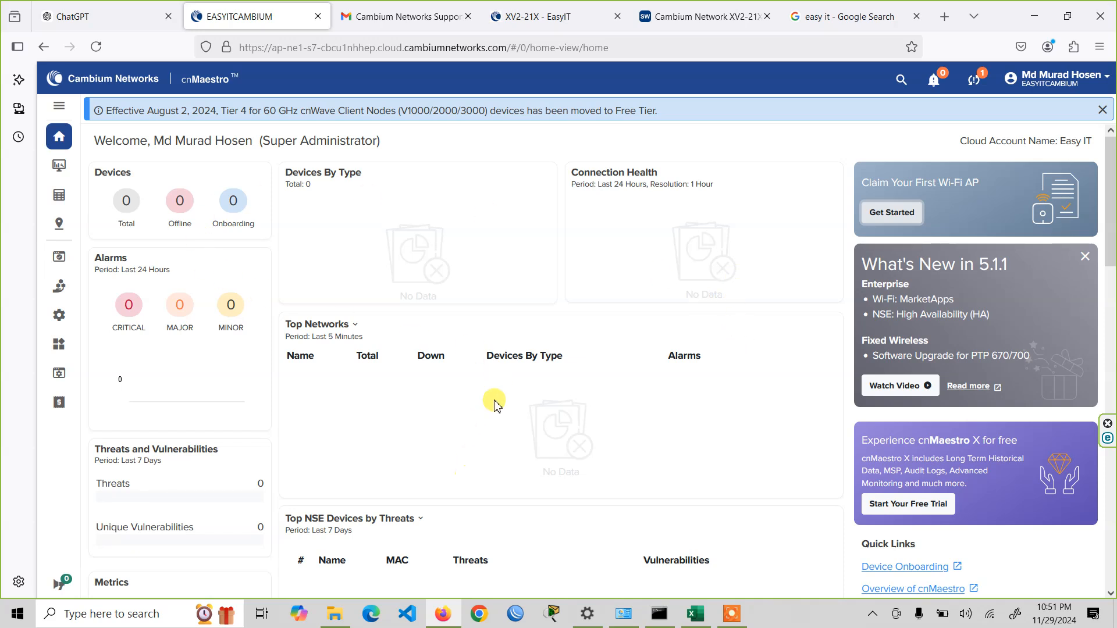
click(98, 46)
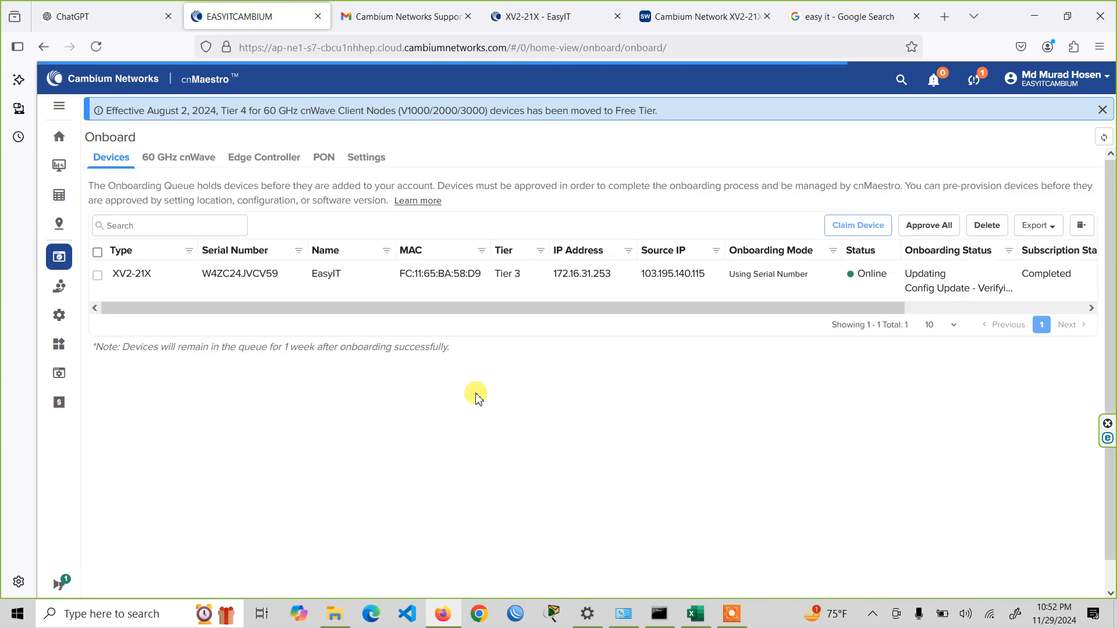
- Check the XV2-21X's source IP and onboarding status in the queue and open the EasyIT device's dashboard
drag(402, 309, 312, 309)
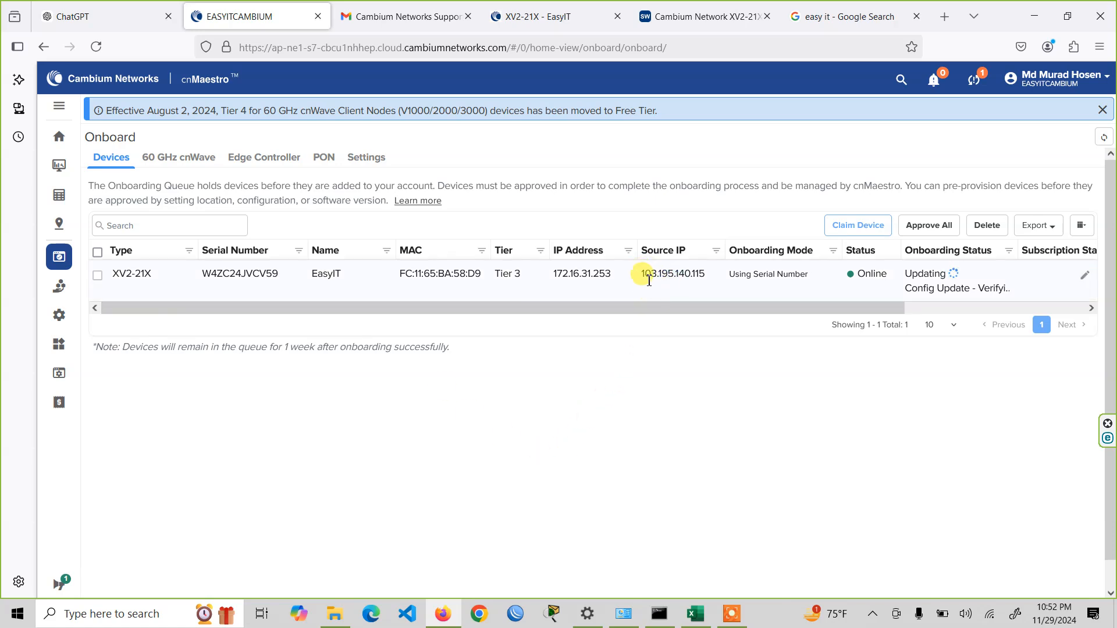
drag(642, 275, 706, 278)
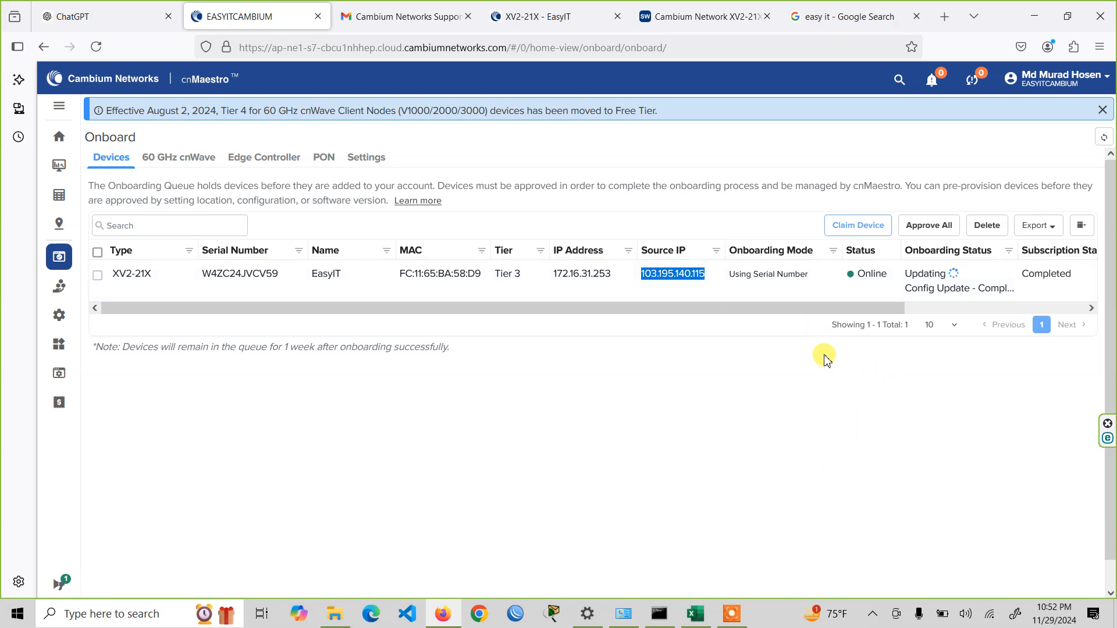
drag(682, 314, 501, 314)
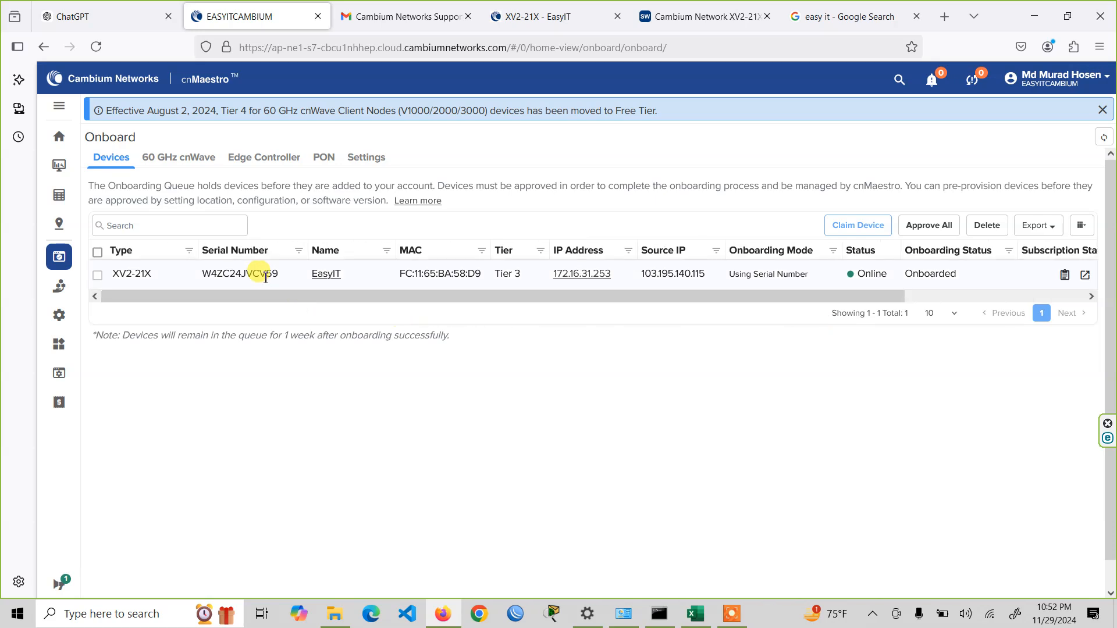
click(327, 274)
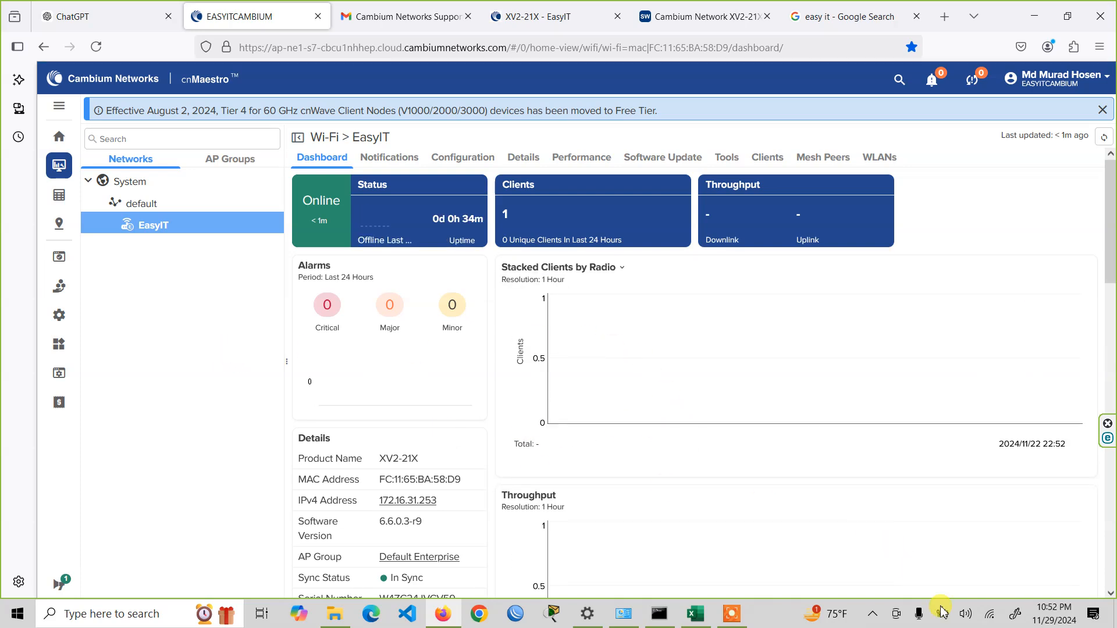
- Connect the PC to the Easy IT Wi-Fi network with its security key and allow the PC to be discoverable
click(988, 618)
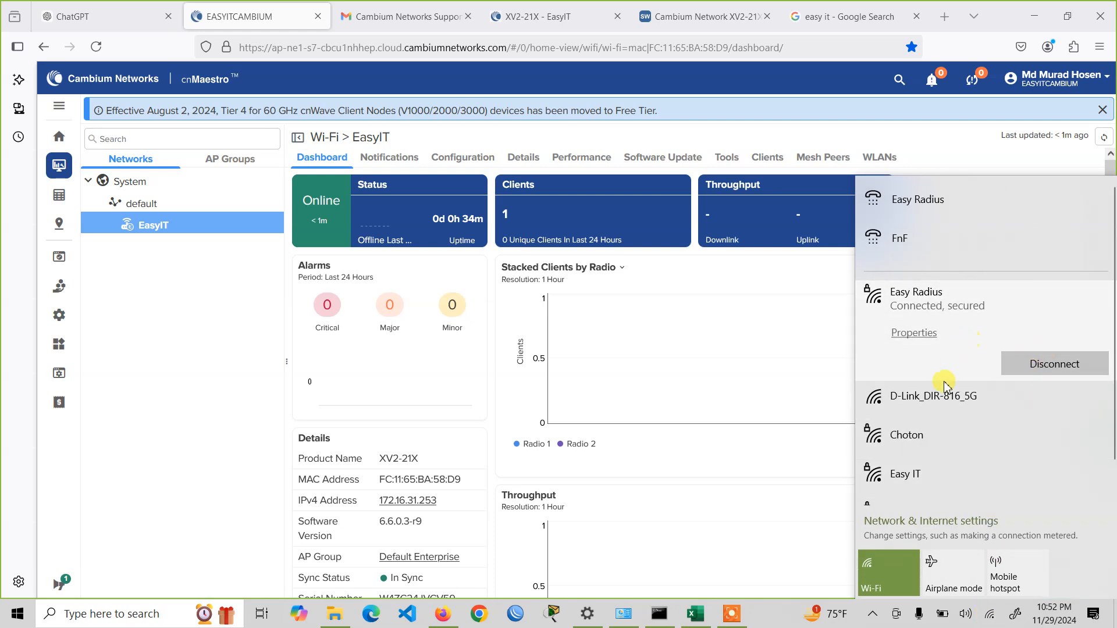
click(982, 466)
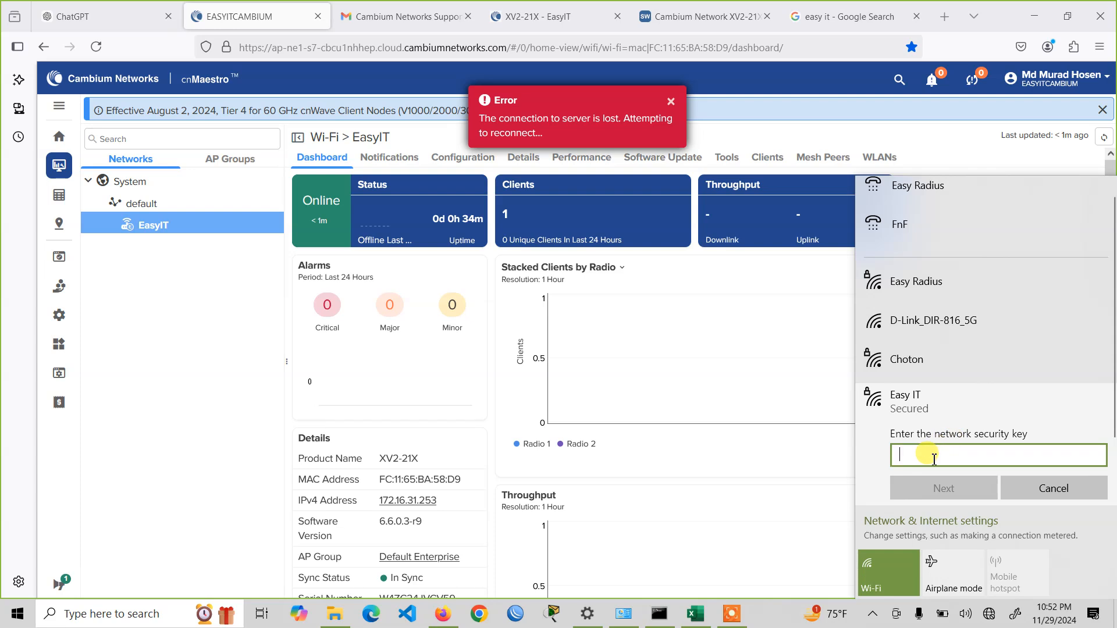
text(••••••)
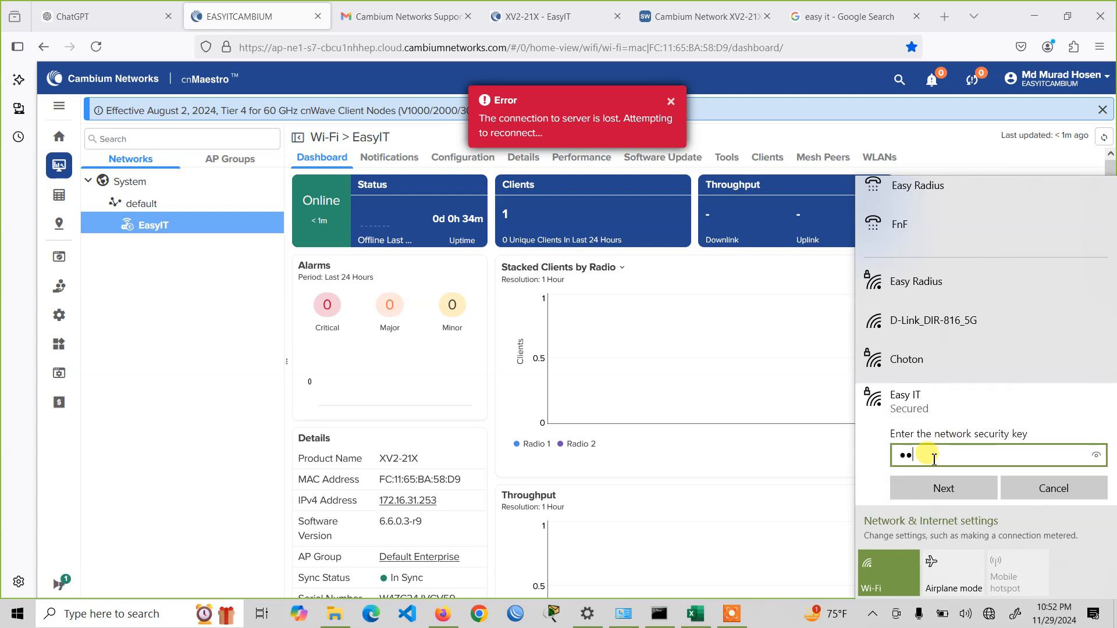
text(•••)
click(944, 492)
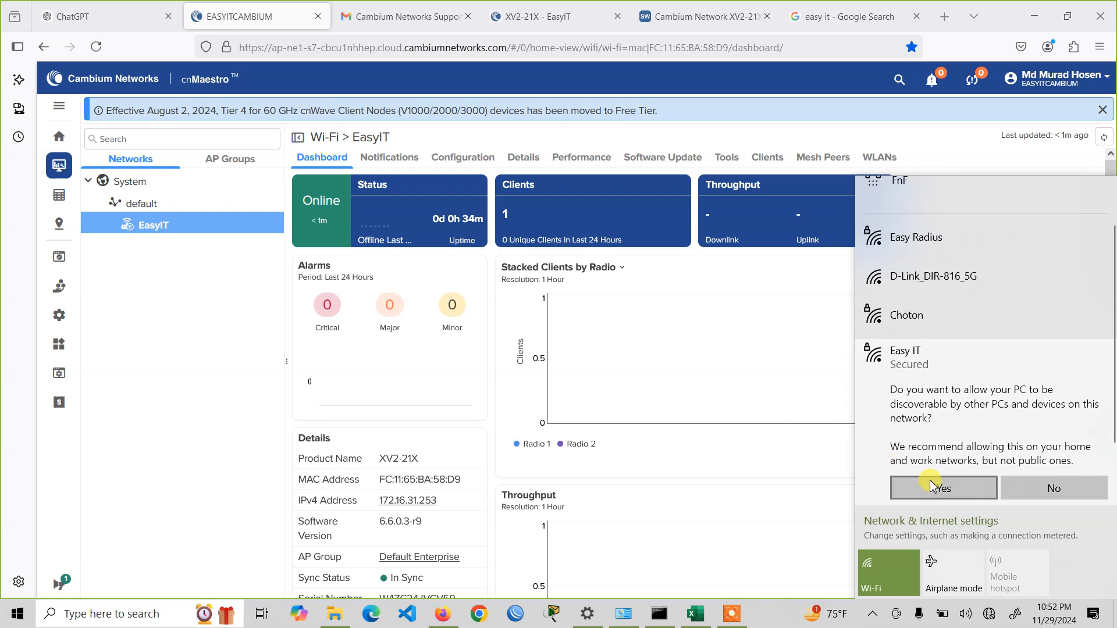
click(928, 487)
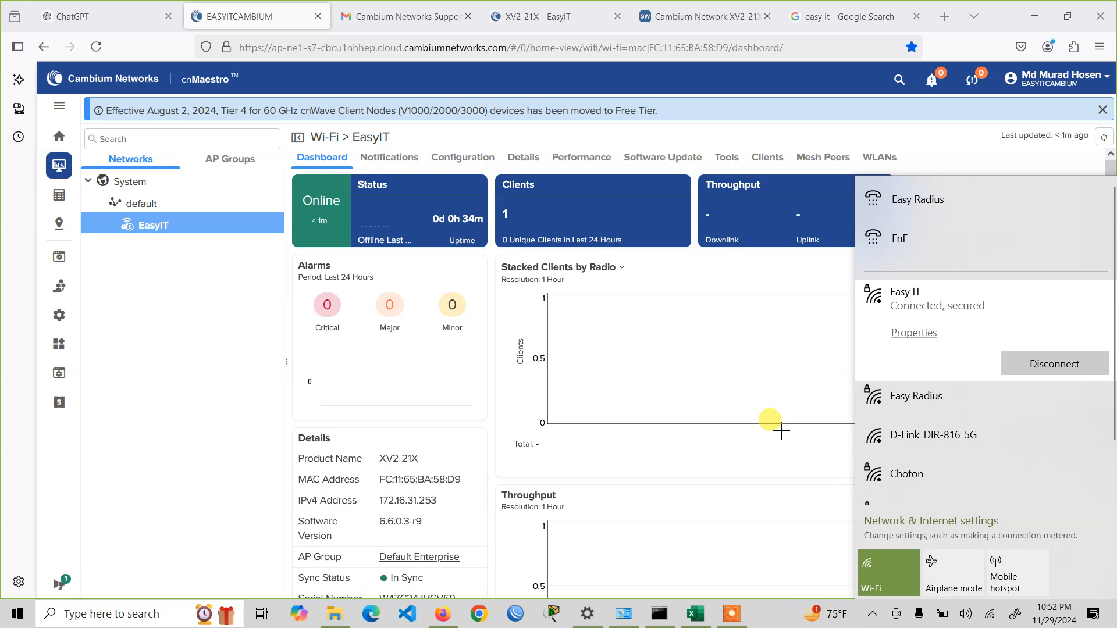
- Reload the EasyIT device dashboard and review its client, status and device details
click(96, 47)
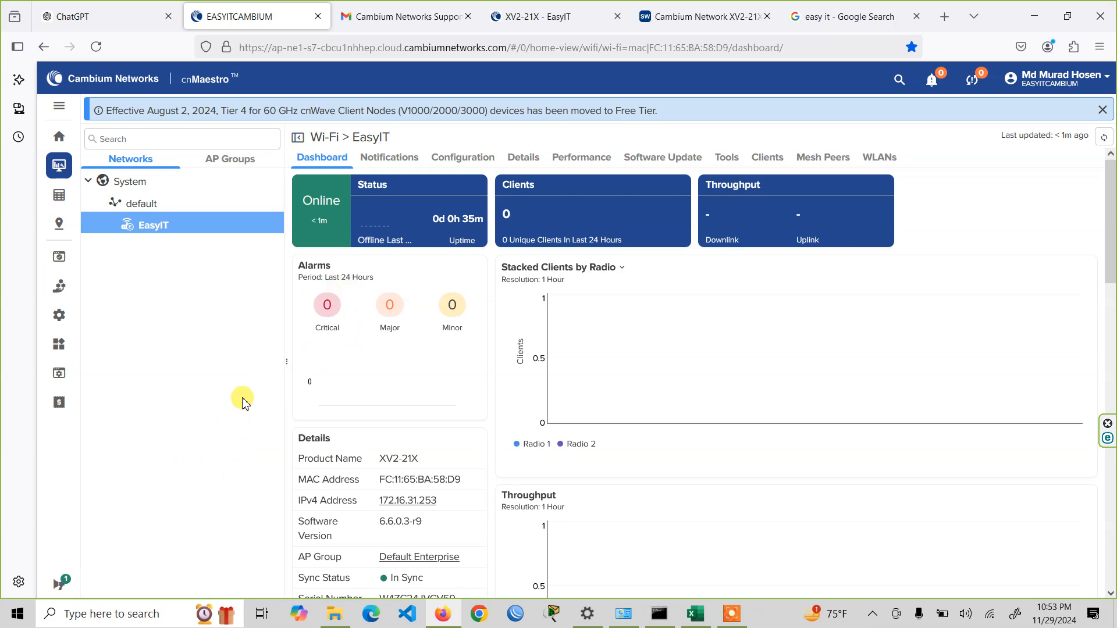
scroll(588, 465, down, 4)
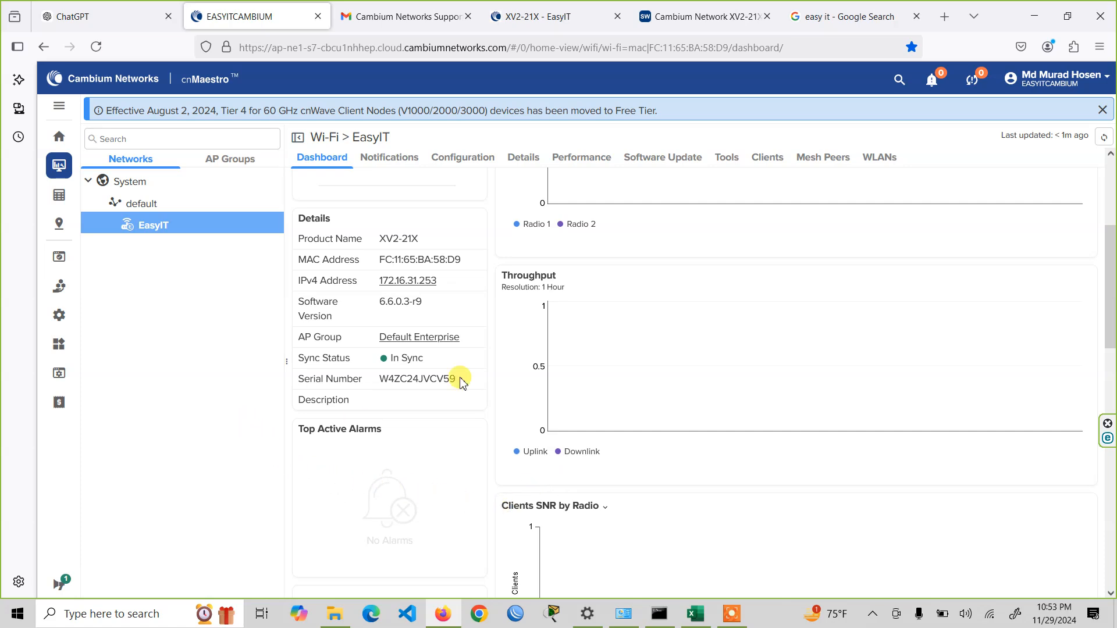
scroll(838, 282, up, 4)
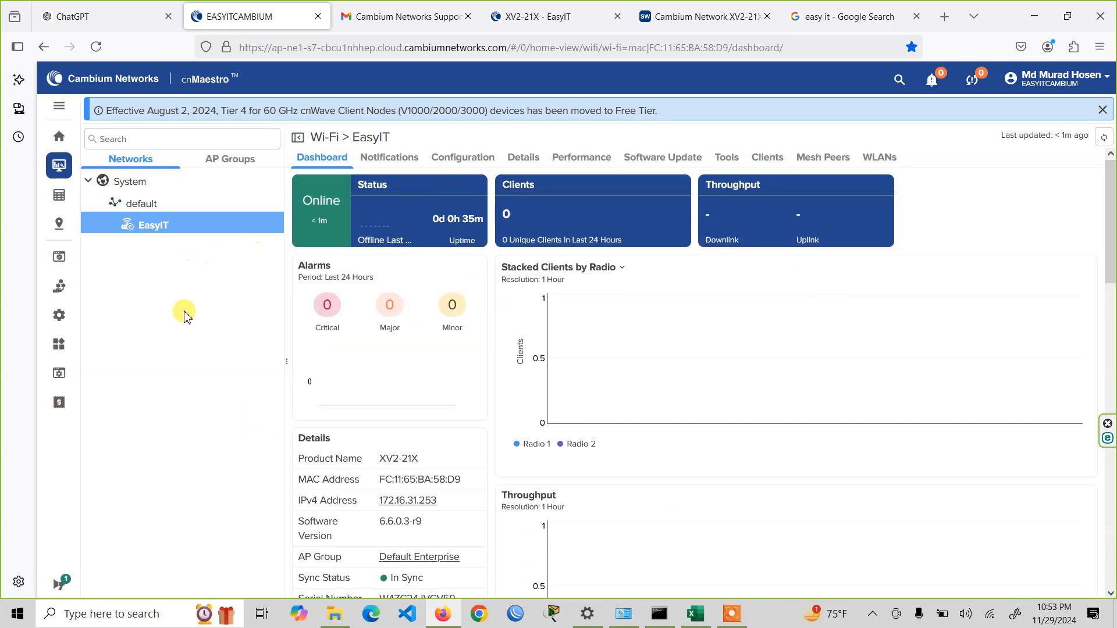
- Open the EasyIT device's configuration and review its location fields, AP group and advanced radio settings
click(457, 158)
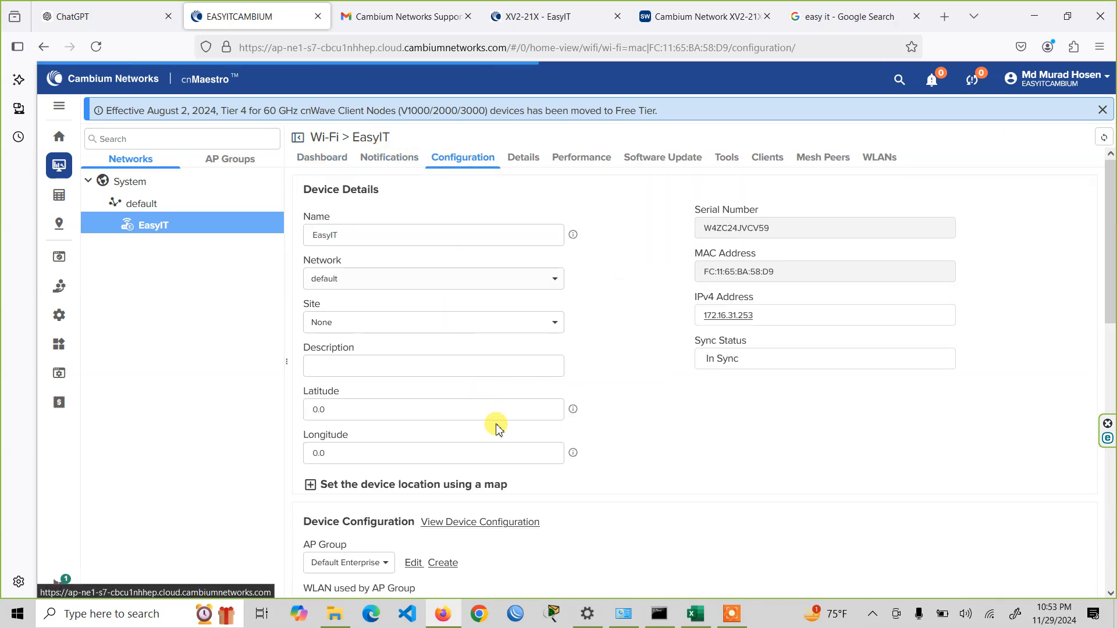
drag(379, 419, 215, 411)
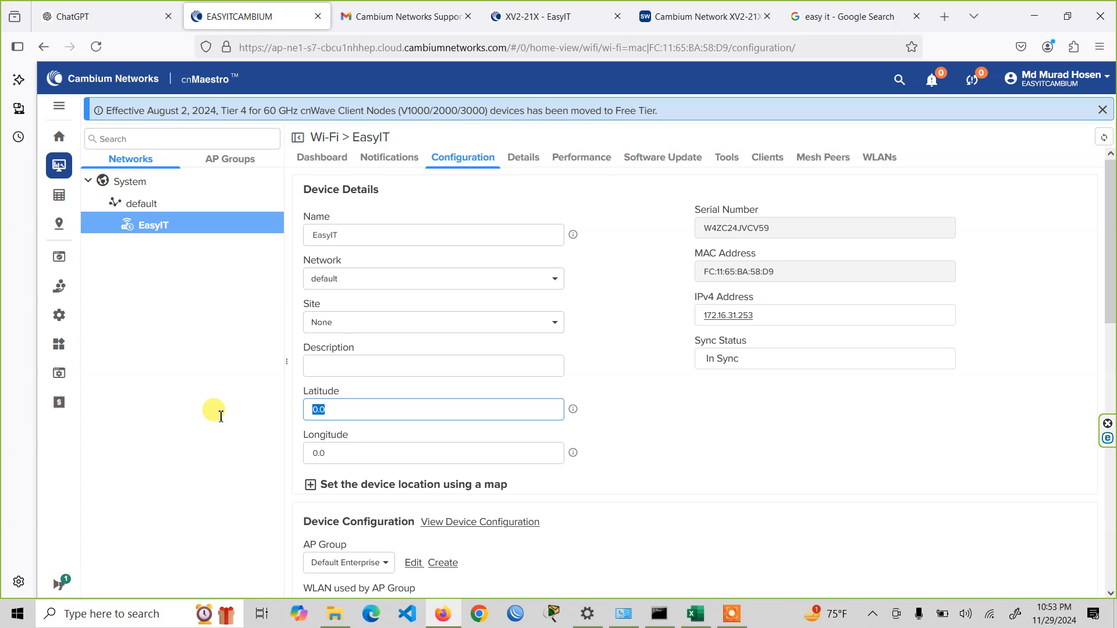
scroll(479, 392, down, 3)
scroll(700, 429, down, 3)
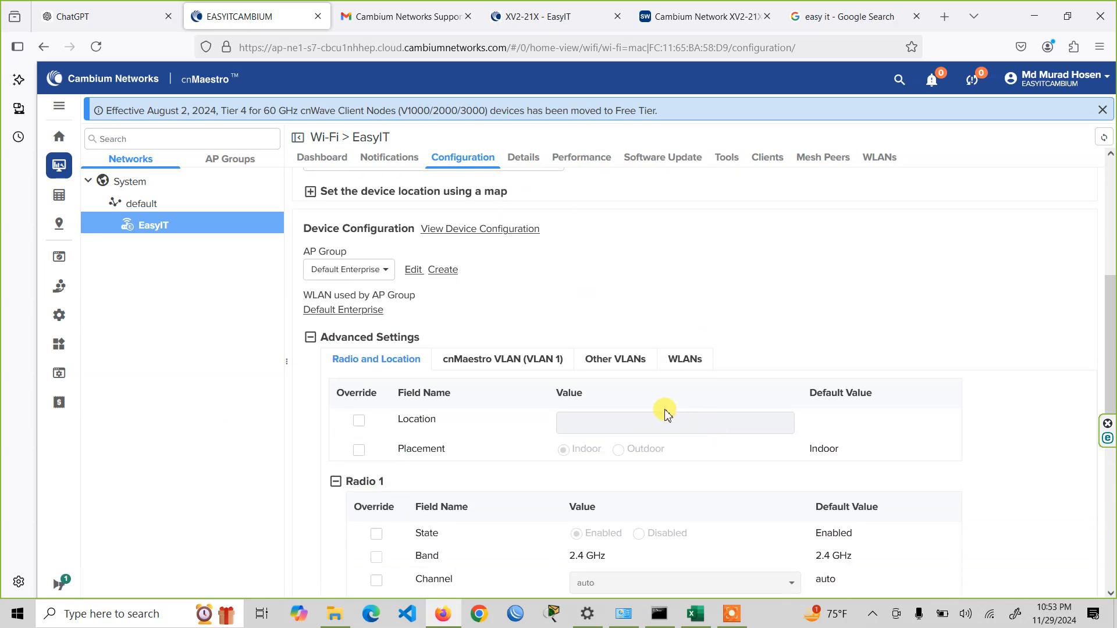
scroll(667, 413, up, 4)
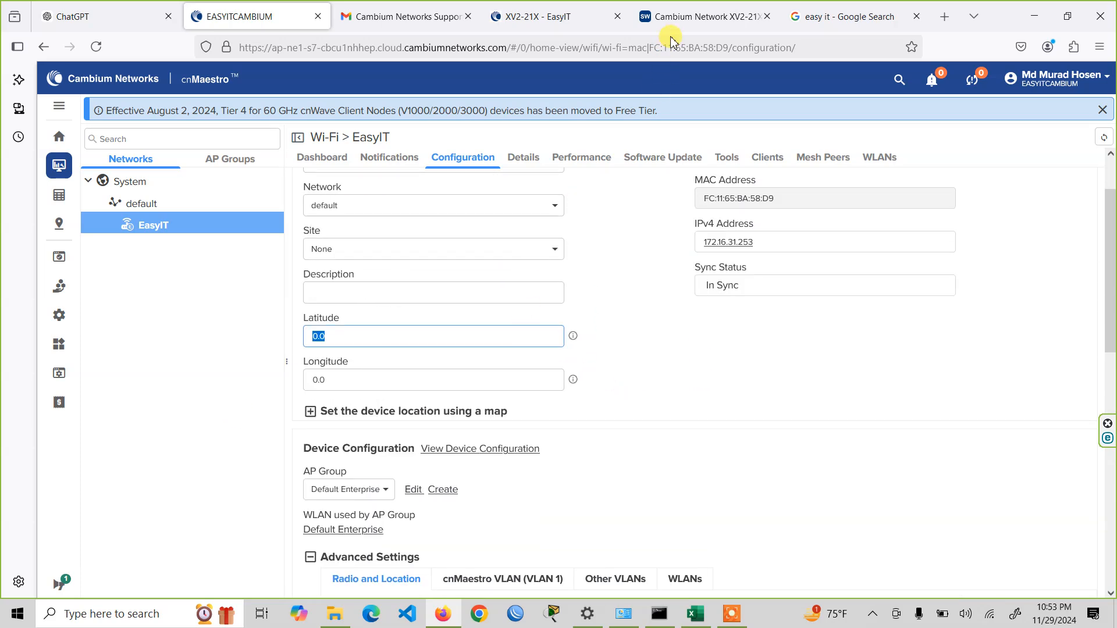
- Open the Easy IT business profile from the Google search results and dismiss the advertising offer
click(840, 7)
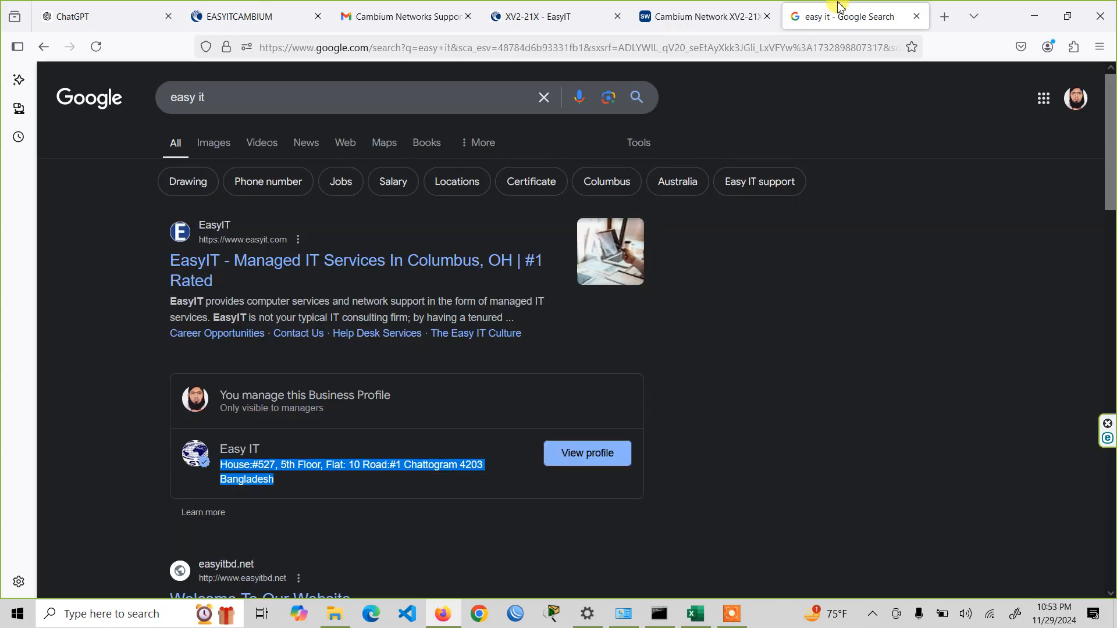
click(241, 444)
click(561, 468)
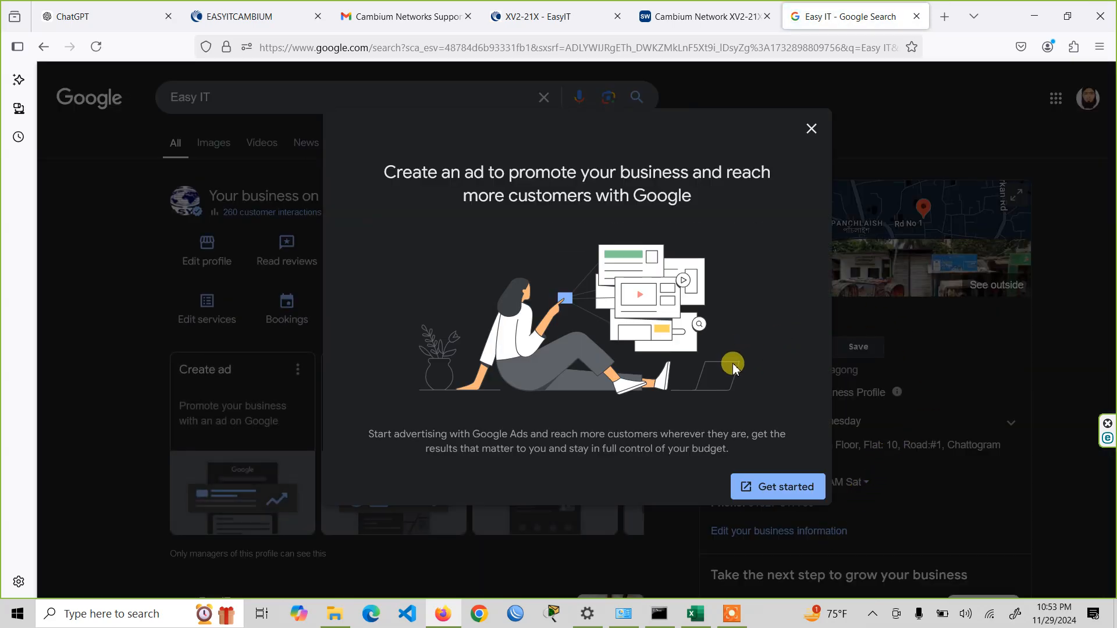
click(813, 129)
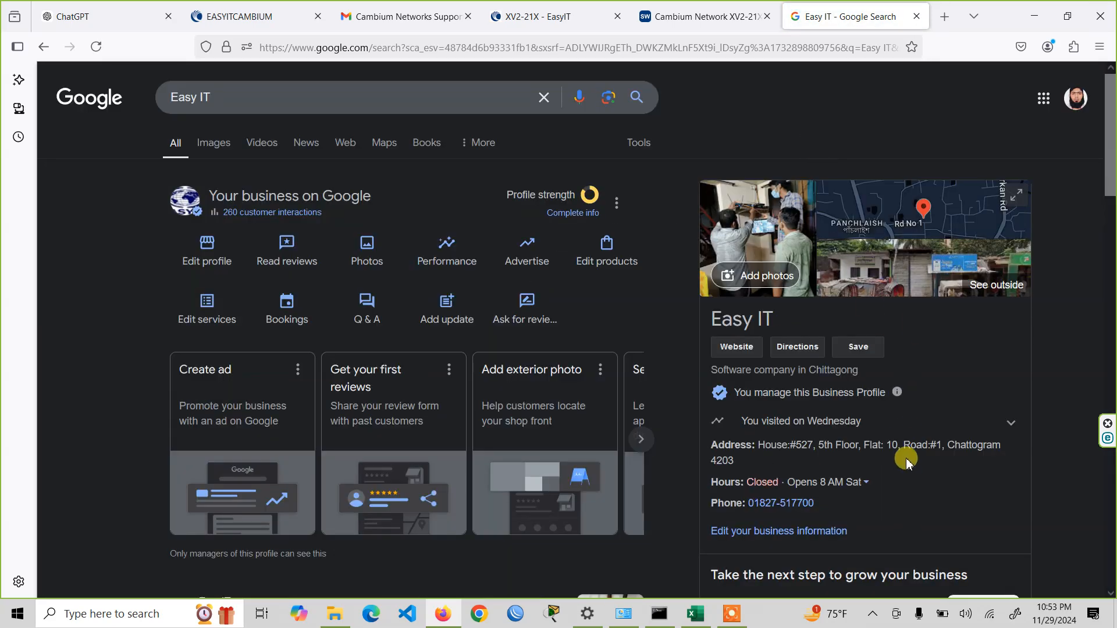
- Look through the Easy IT business profile for its location information, expanding the visit history
scroll(907, 448, down, 2)
scroll(861, 455, up, 1)
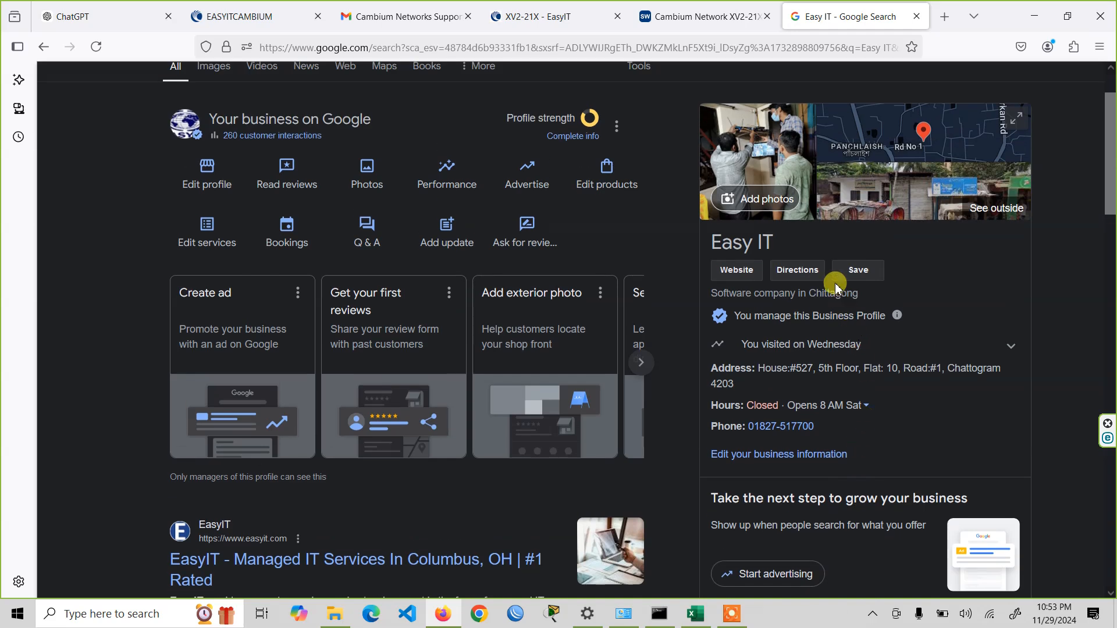
scroll(907, 456, down, 2)
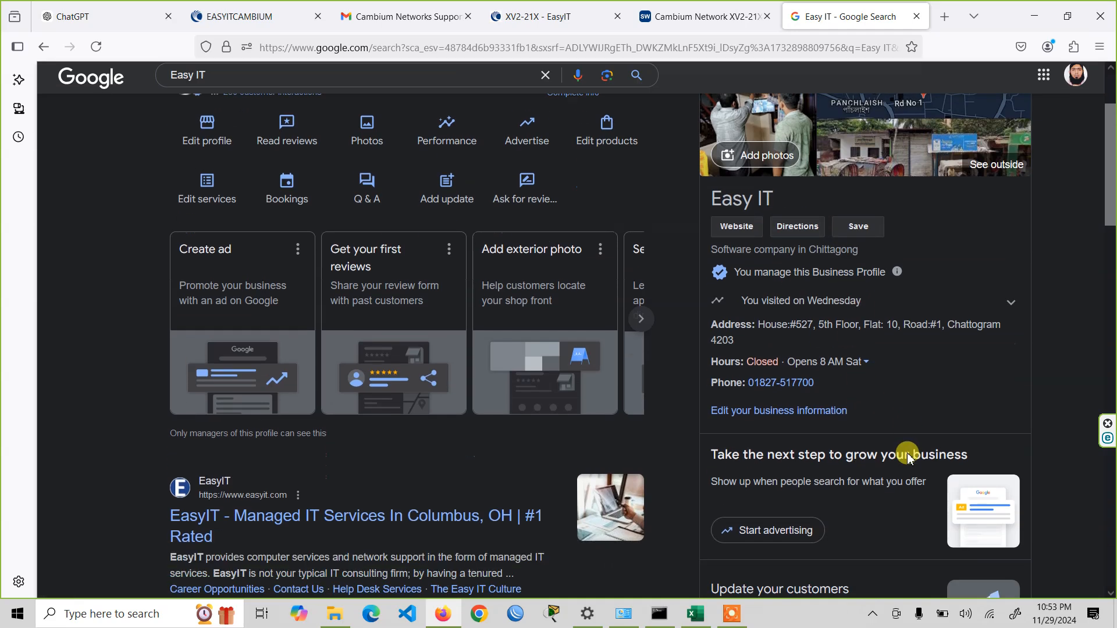
scroll(905, 470, up, 1)
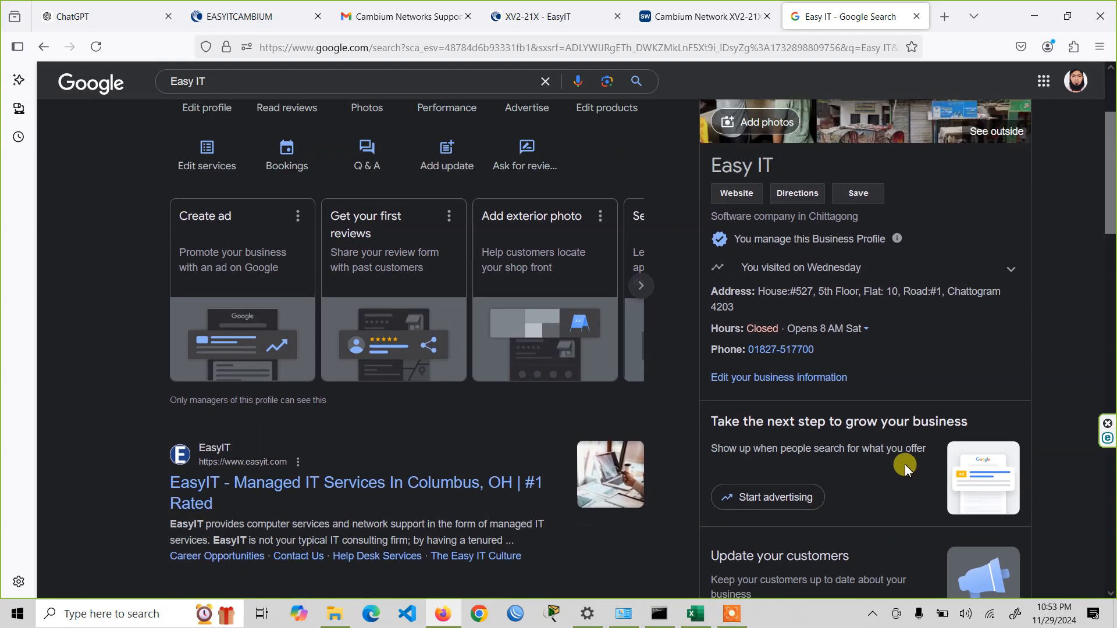
scroll(997, 312, up, 2)
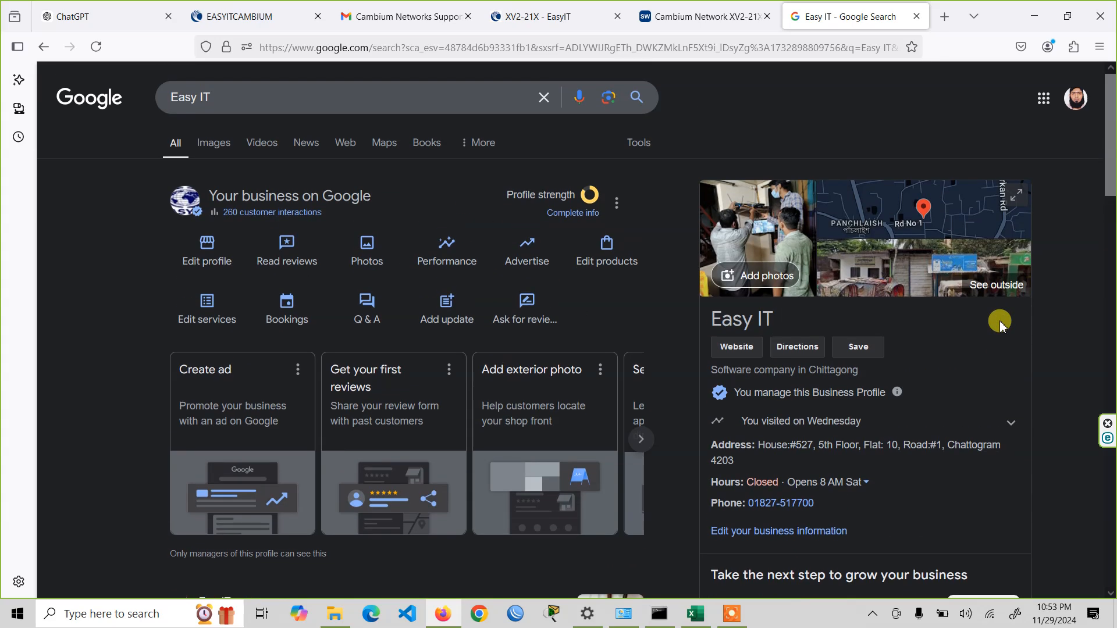
scroll(999, 326, down, 3)
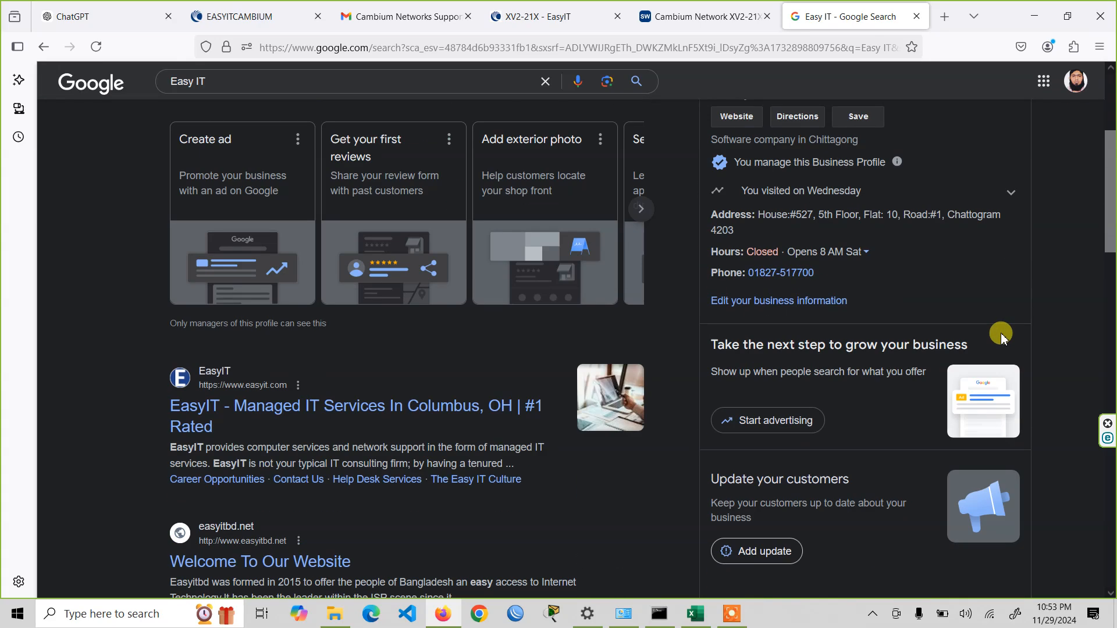
scroll(988, 352, up, 2)
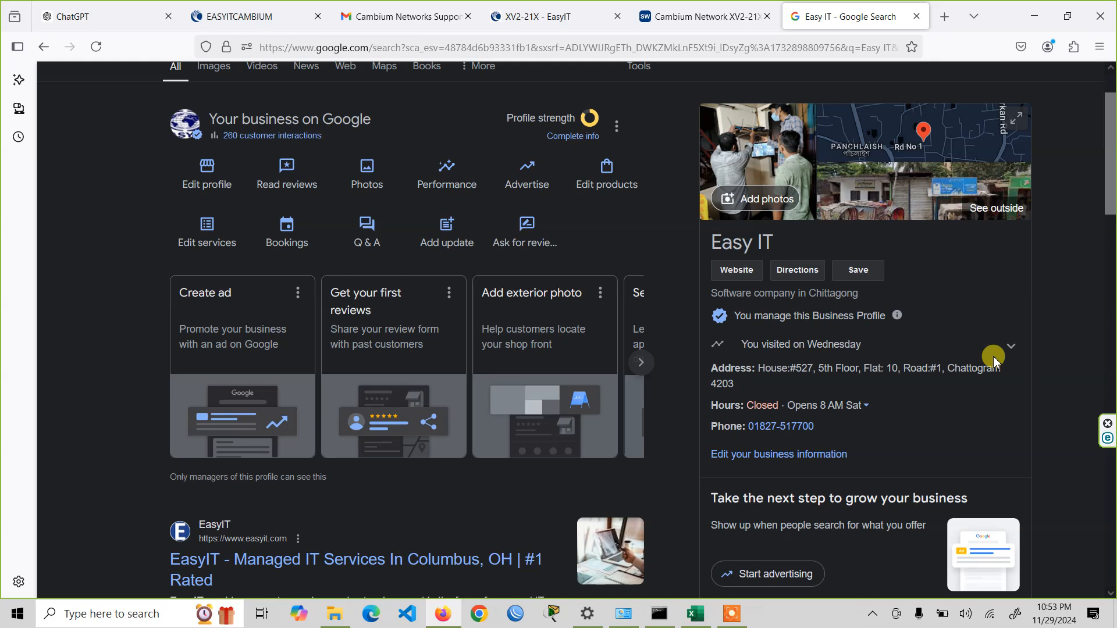
click(1011, 347)
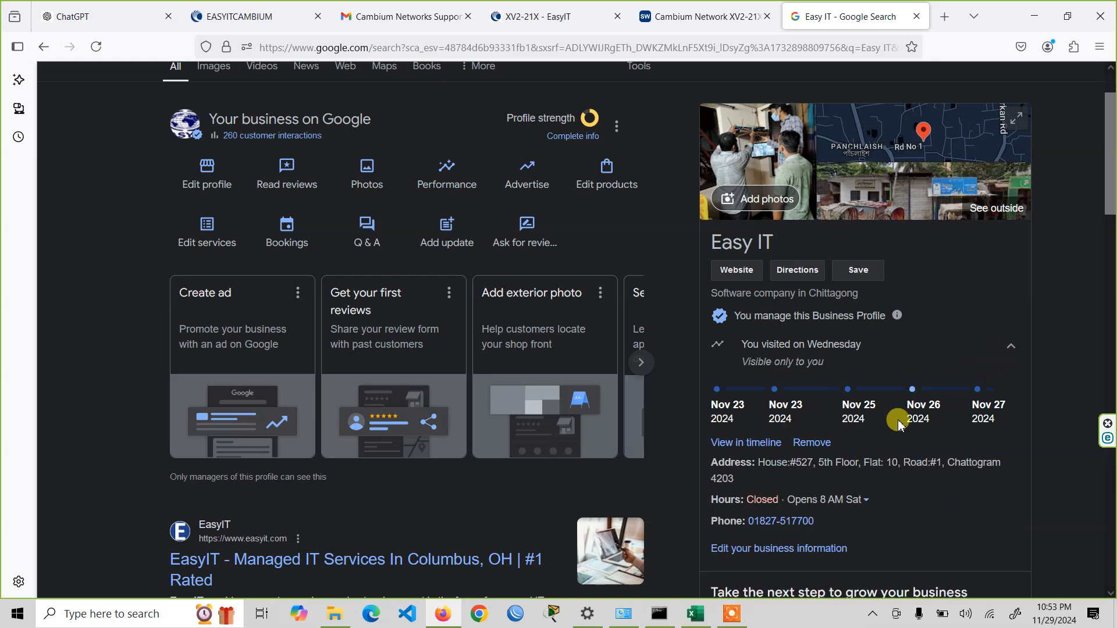
scroll(893, 442, down, 2)
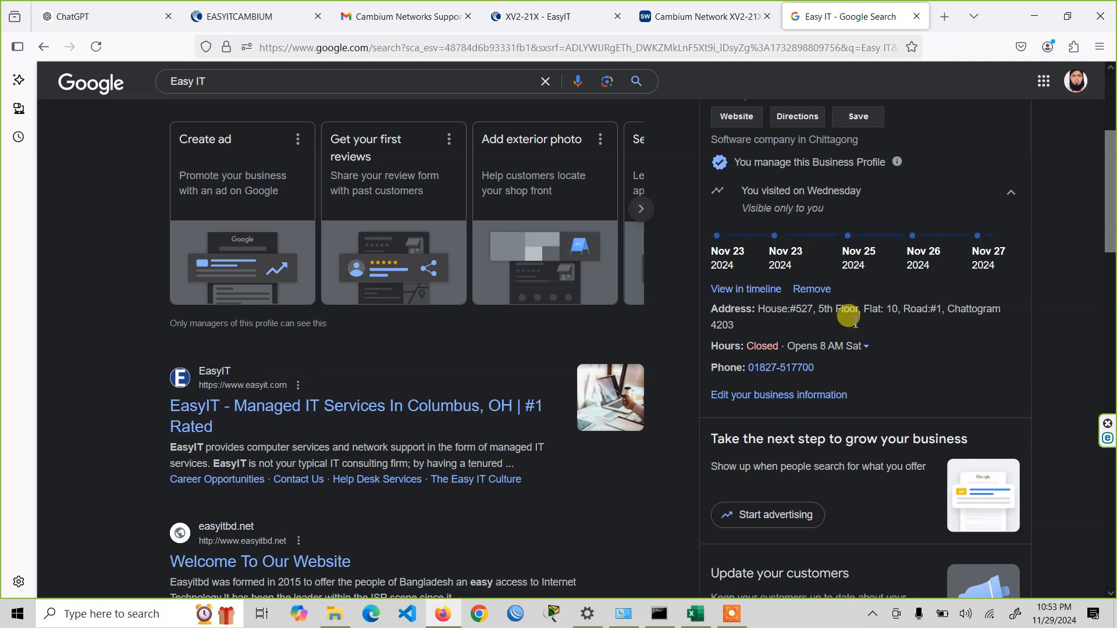
scroll(915, 283, up, 3)
- Open Easy IT's location in Google Maps with its sharing options and copy the latitude from the page URL
click(899, 230)
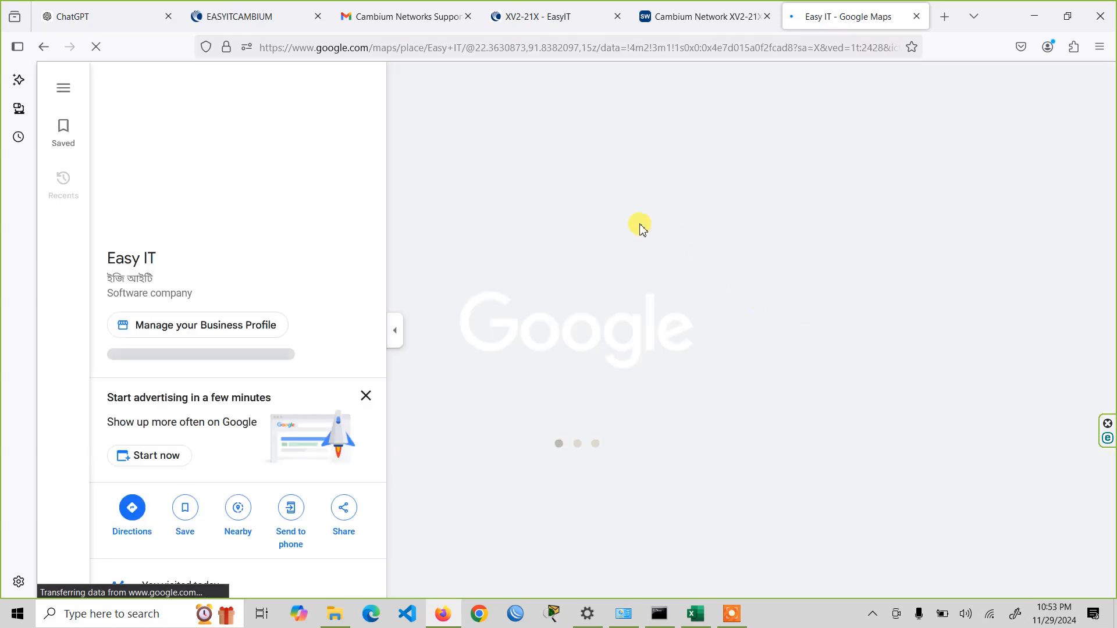
click(344, 512)
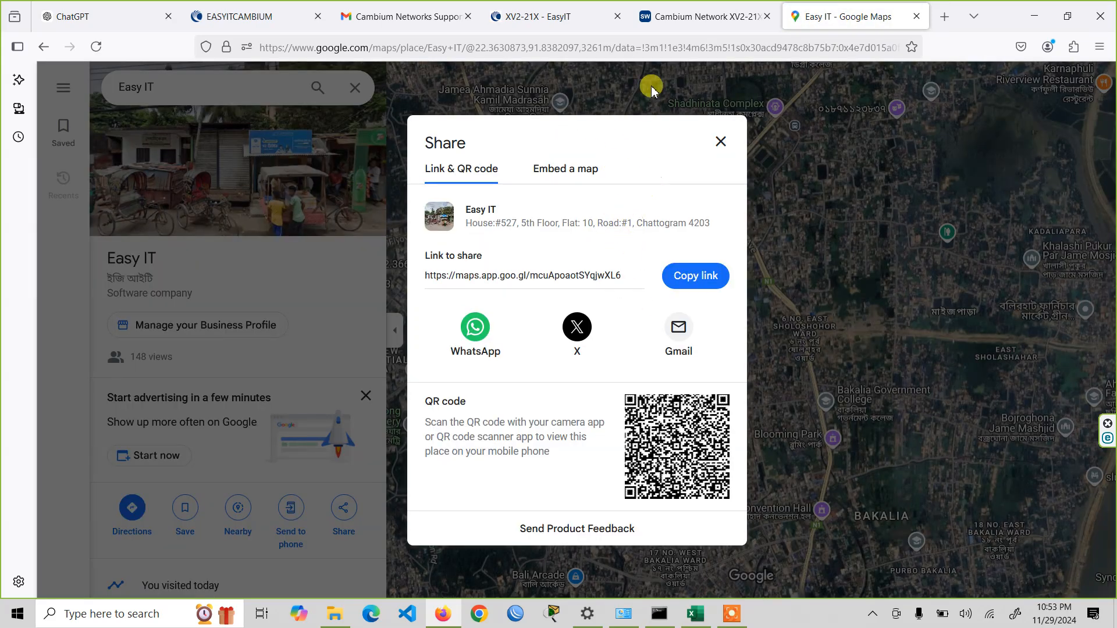
click(473, 45)
drag(475, 46, 514, 52)
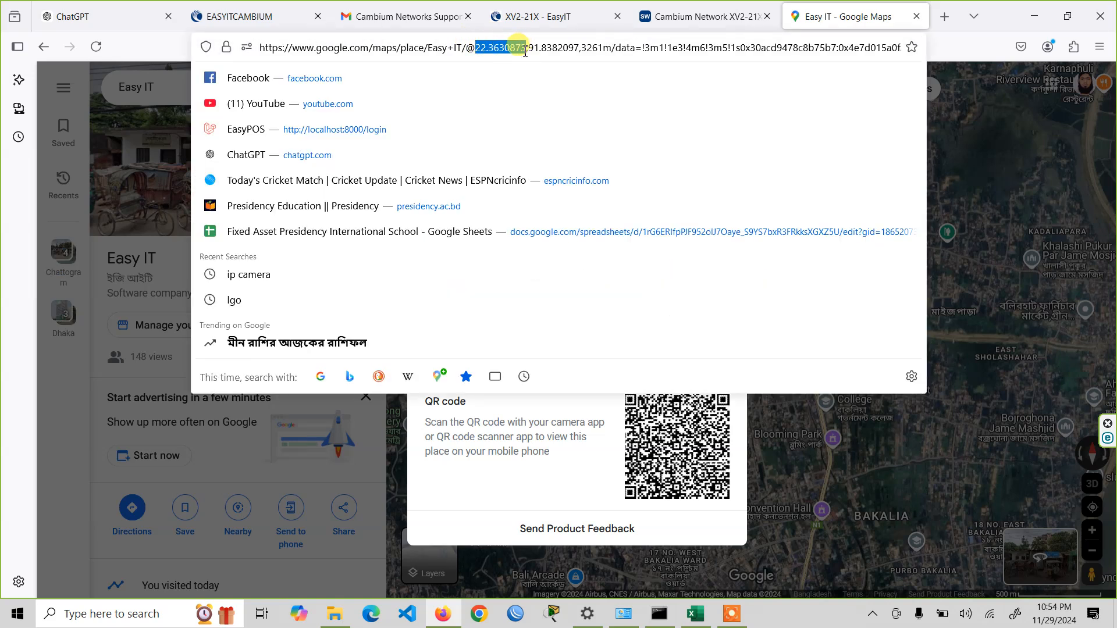
- Return to cnMaestro and set the EasyIT device's latitude to 22.3630873
click(512, 16)
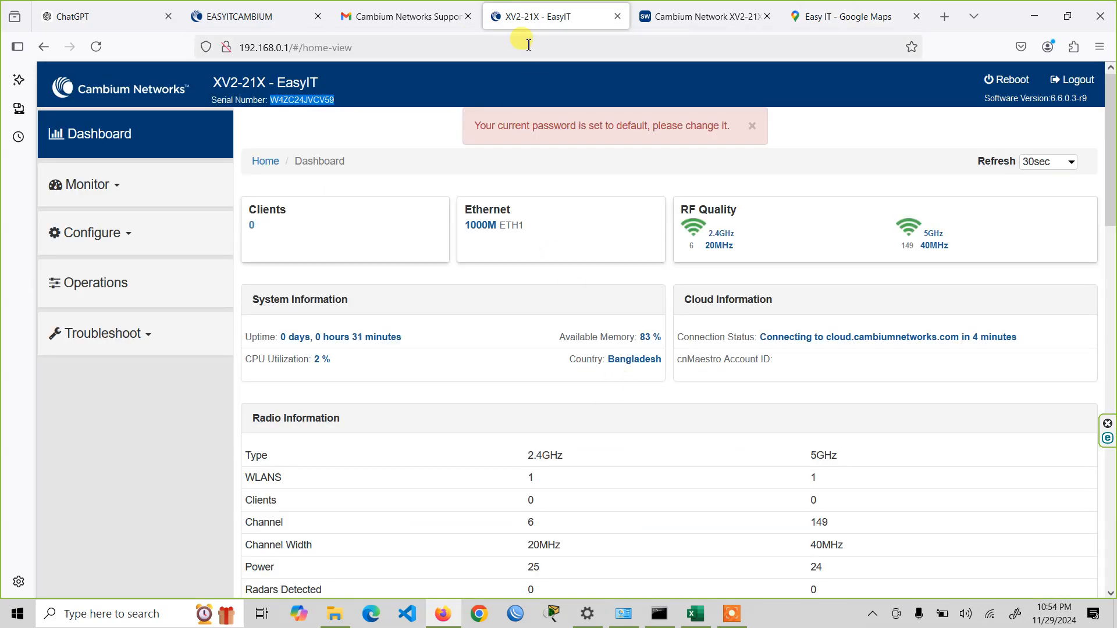
click(321, 8)
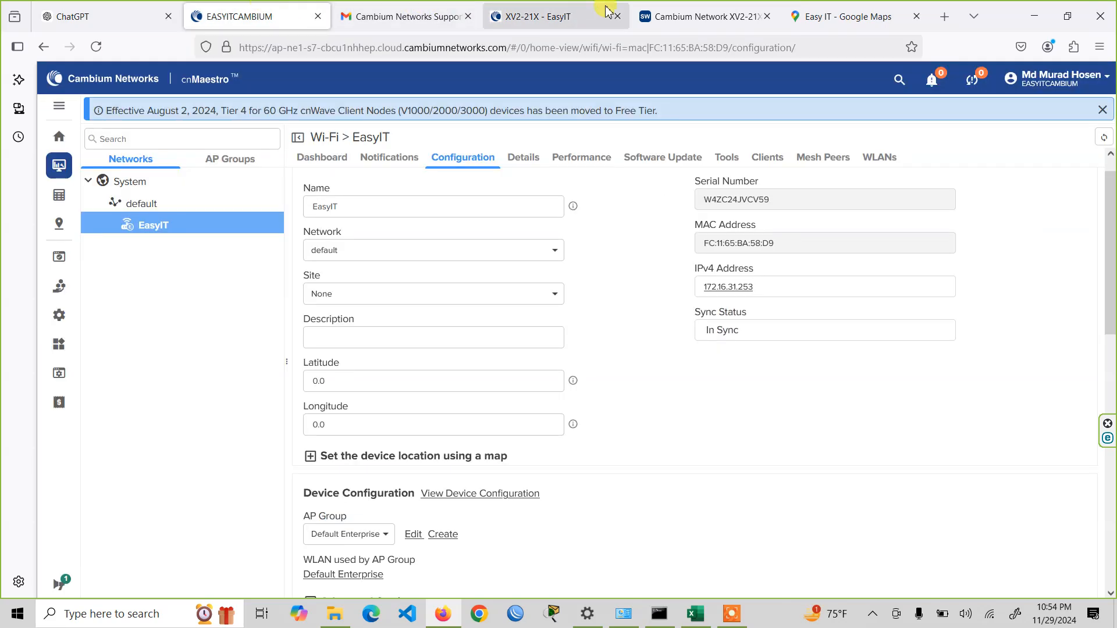
drag(344, 381, 224, 382)
text(22.3630873)
- Copy the longitude from the Google Maps URL and set the EasyIT device's longitude to 91.8382097 in cnMaestro
click(750, 13)
click(794, 17)
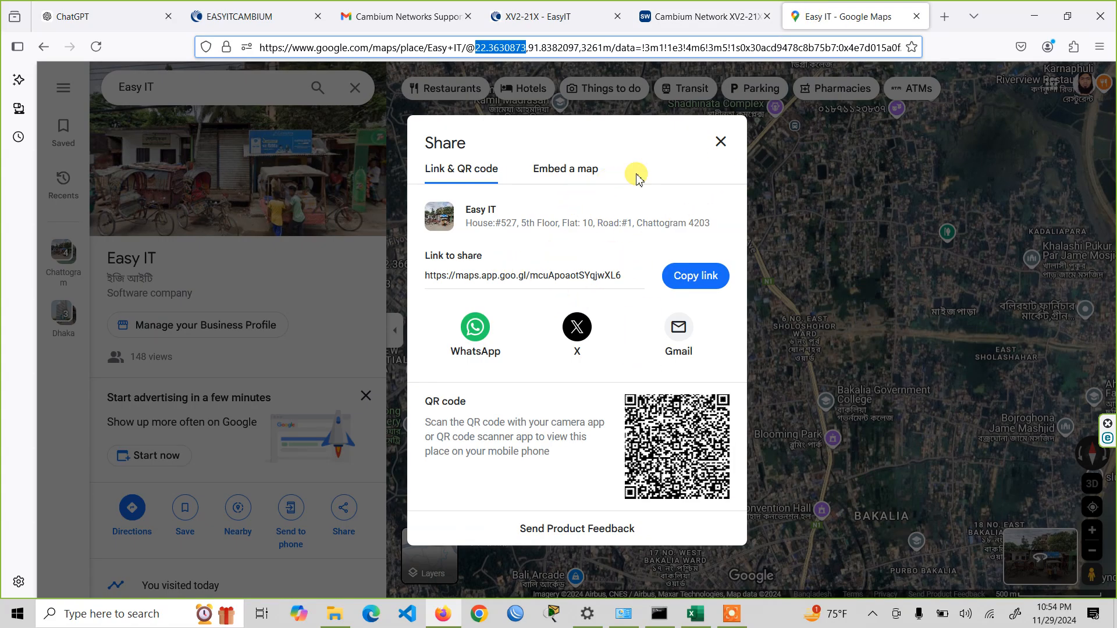
click(528, 46)
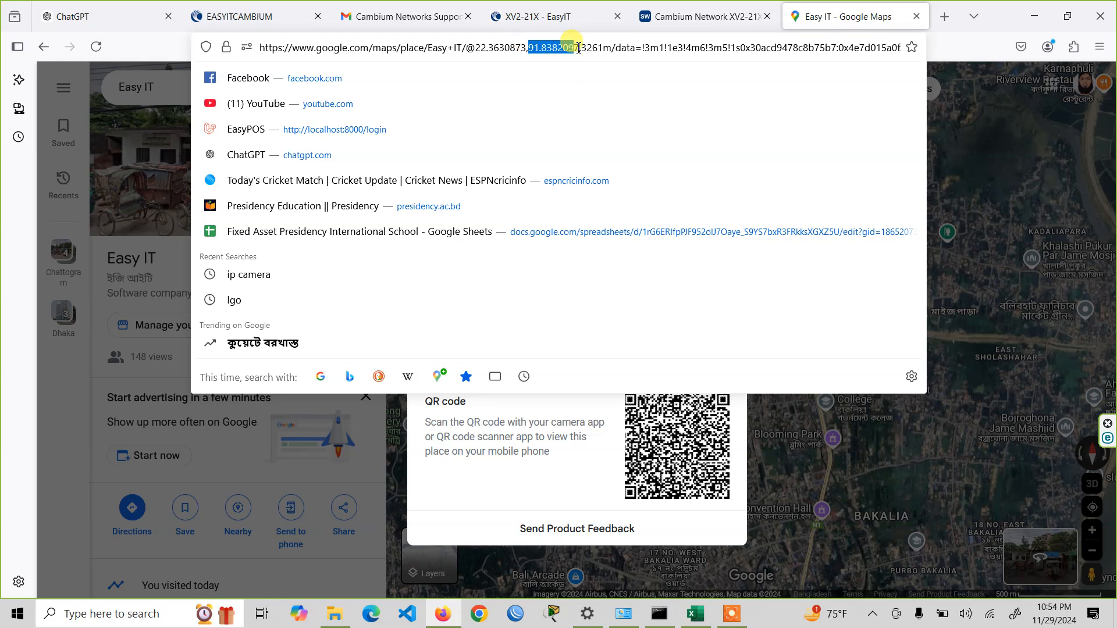
click(267, 11)
click(380, 425)
key(ctrl+a)
text(91.8382097)
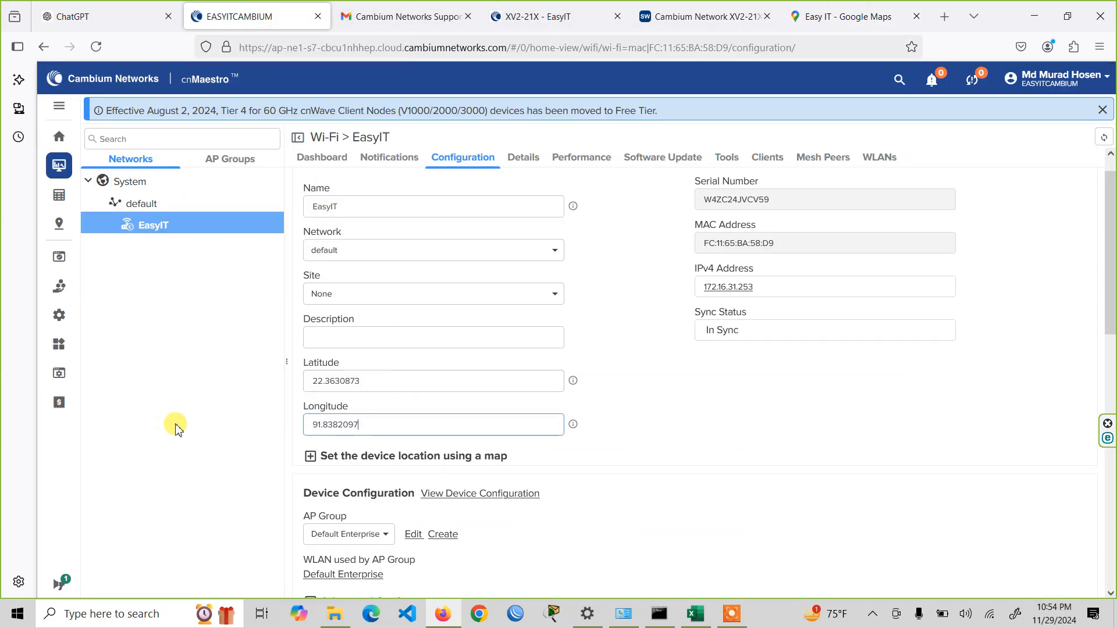
- Apply the EasyIT device's configuration and open its details overview
scroll(698, 429, down, 2)
scroll(898, 456, down, 8)
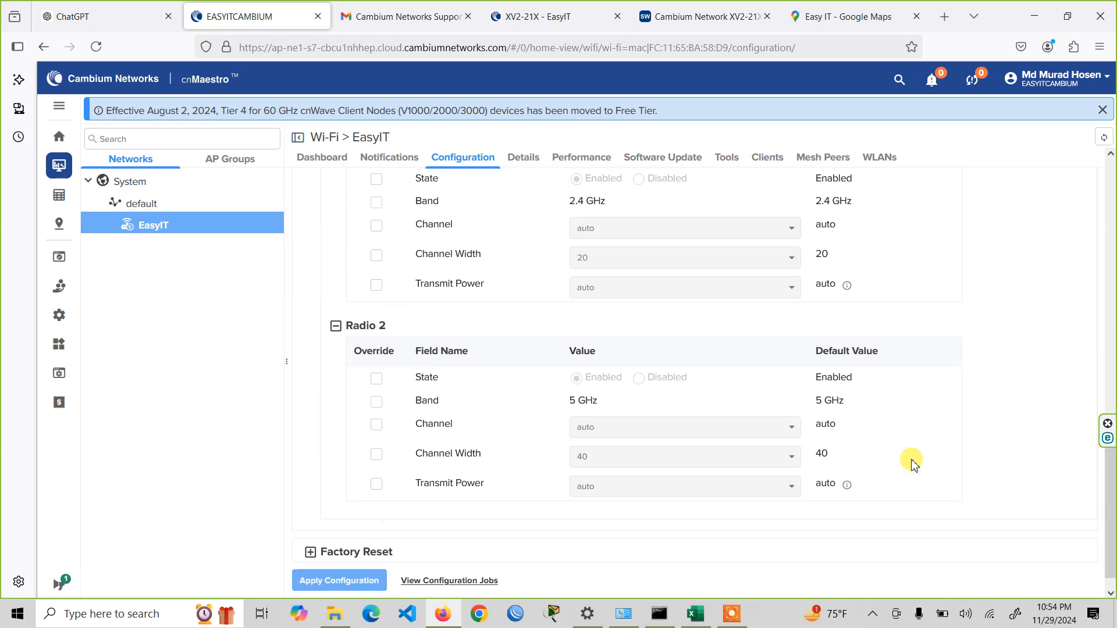
click(368, 569)
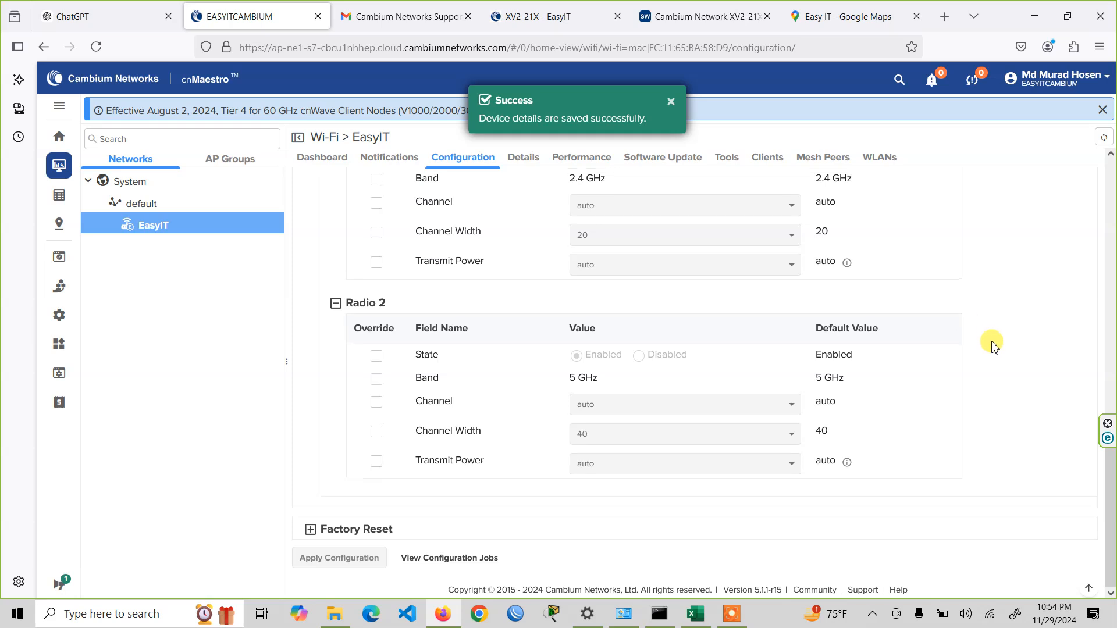
scroll(989, 340, up, 10)
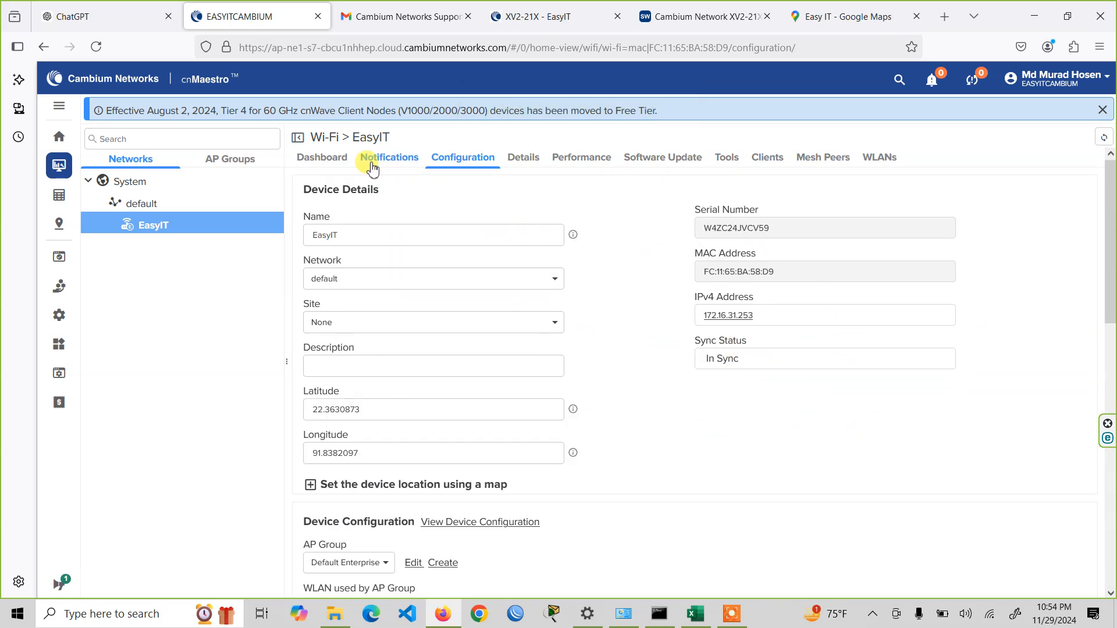
click(513, 158)
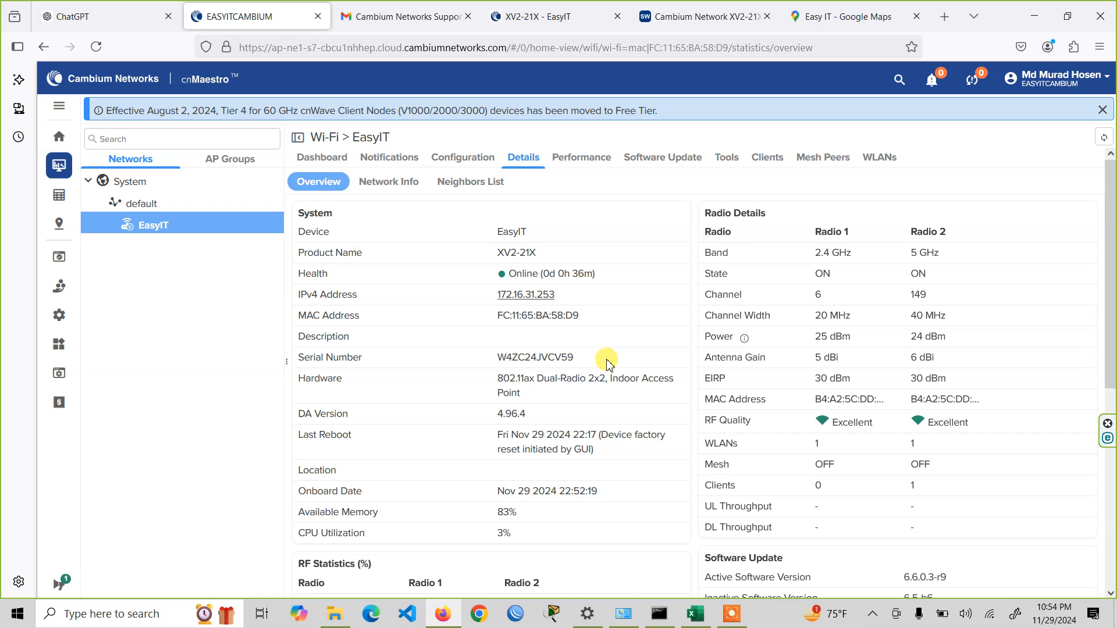
- Dismiss the announcement banner and review the EasyIT device's system, radio and software details
click(1102, 111)
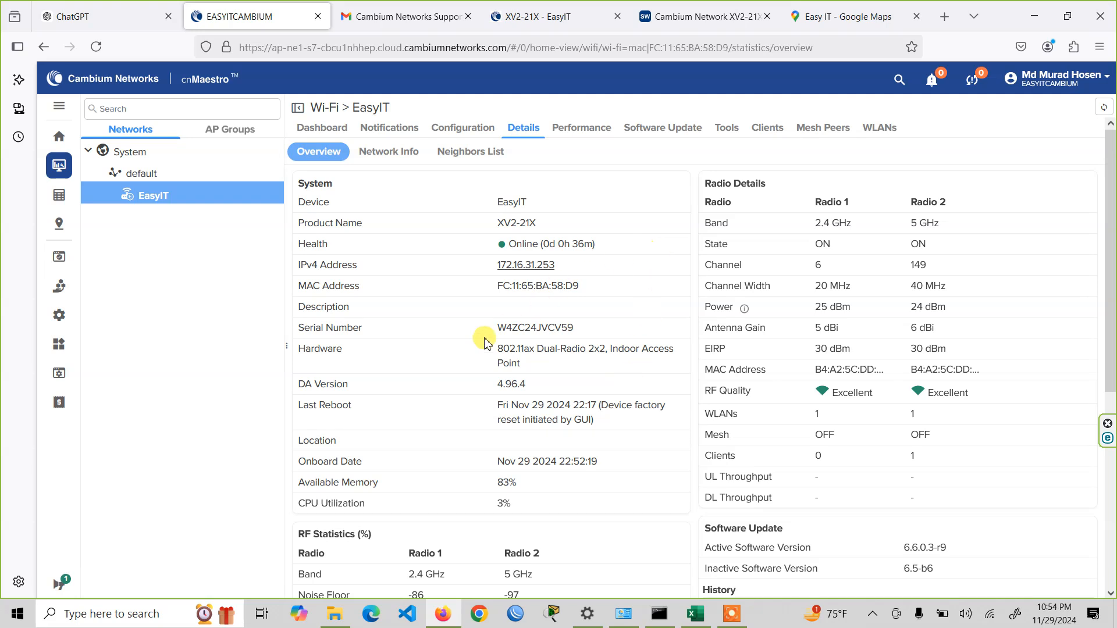
scroll(536, 442, down, 3)
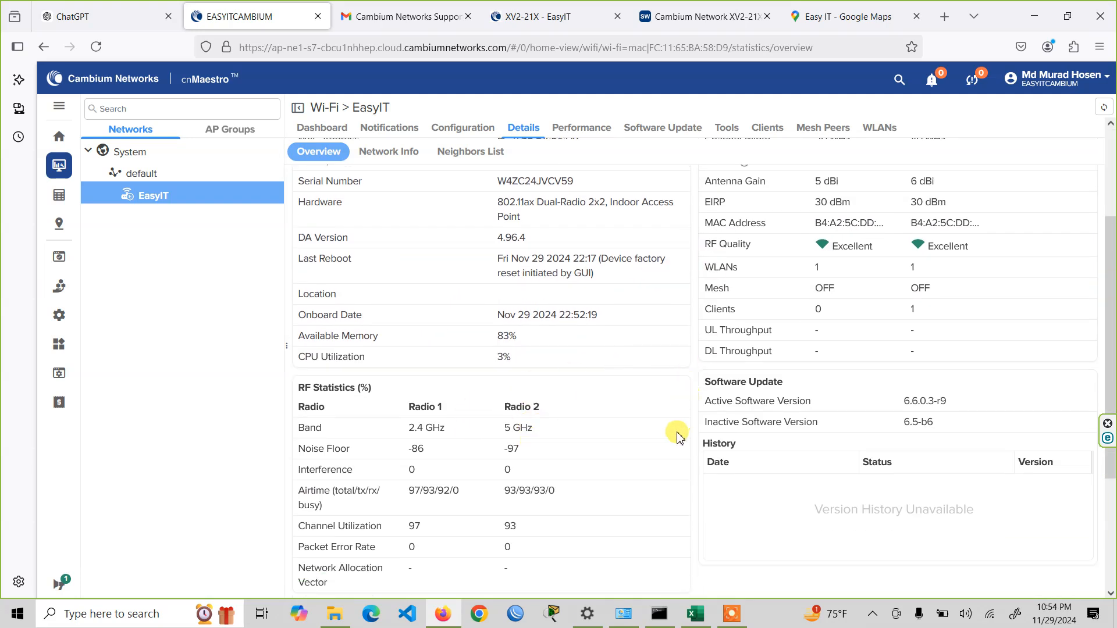
scroll(676, 441, up, 3)
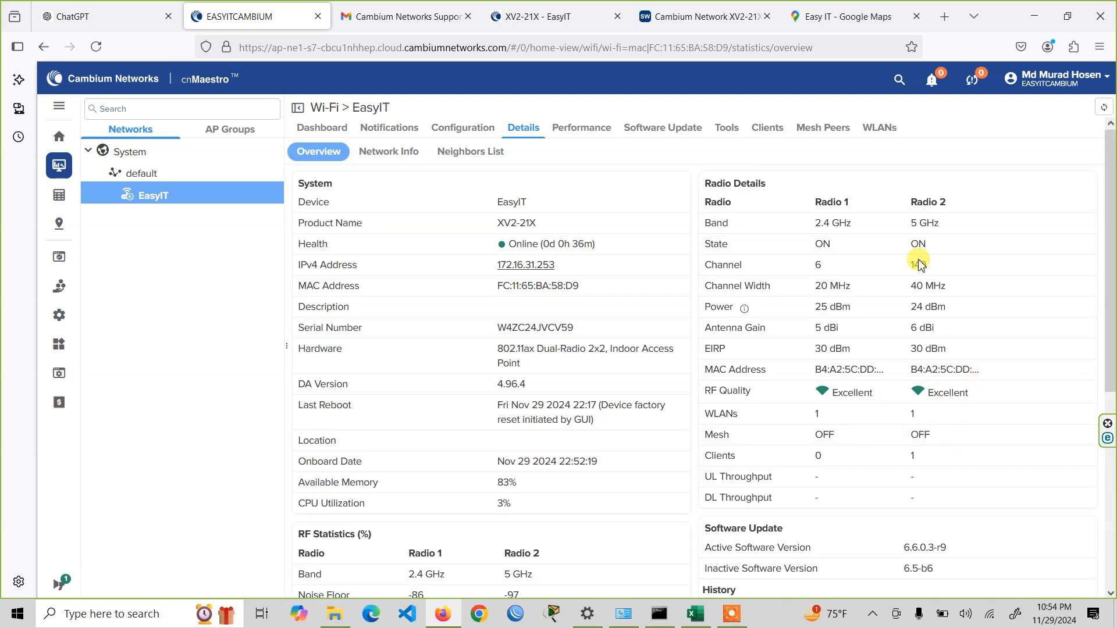
- Open the EasyIT device's WLAN list, check the Easy IT SSID's entry and reload the page
click(881, 130)
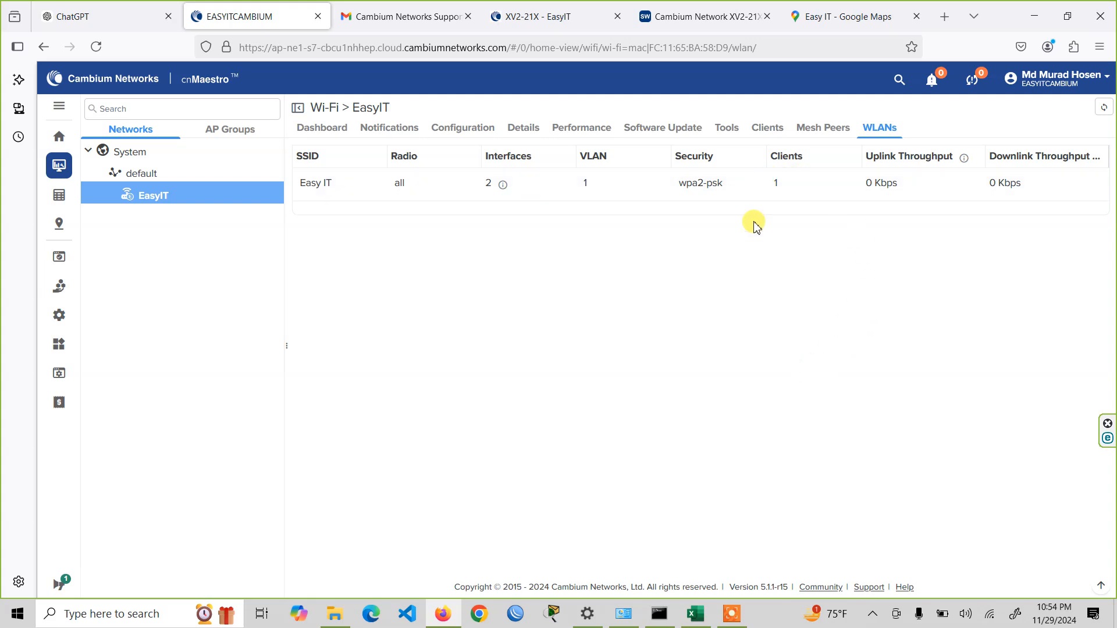
mouse_move(503, 187)
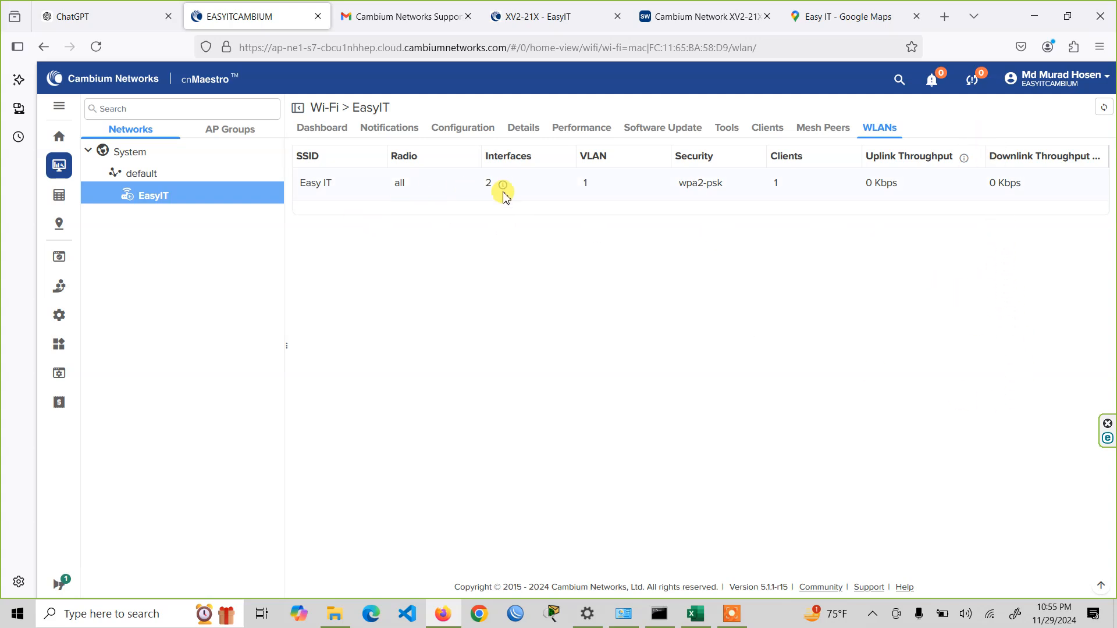
click(96, 46)
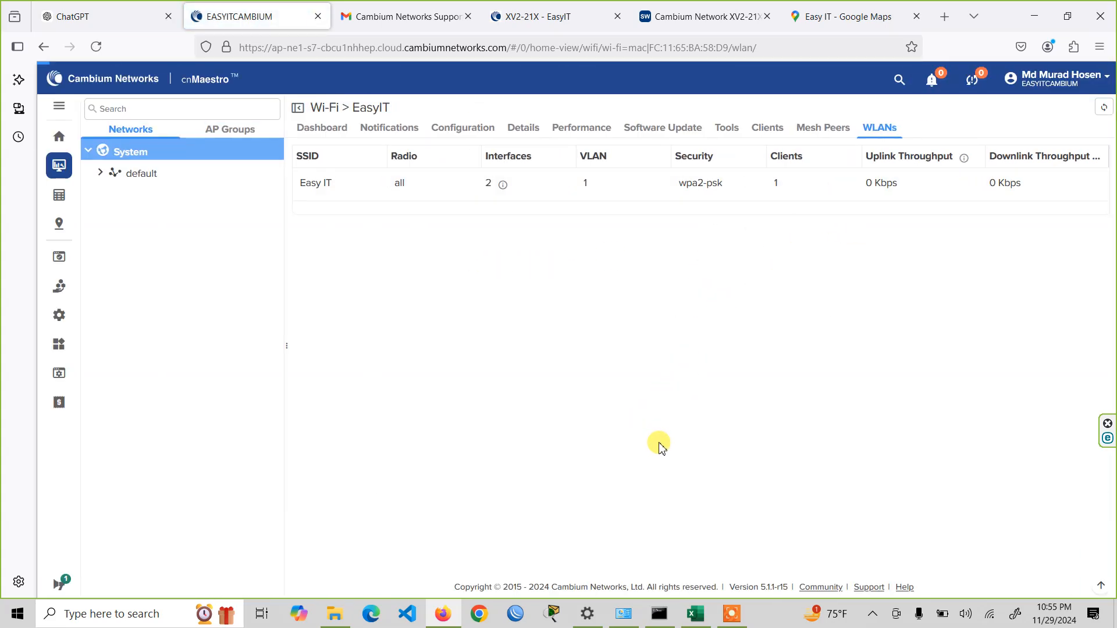
- Replace the Google Maps page with fast.com to run an internet speed test
click(886, 10)
click(588, 49)
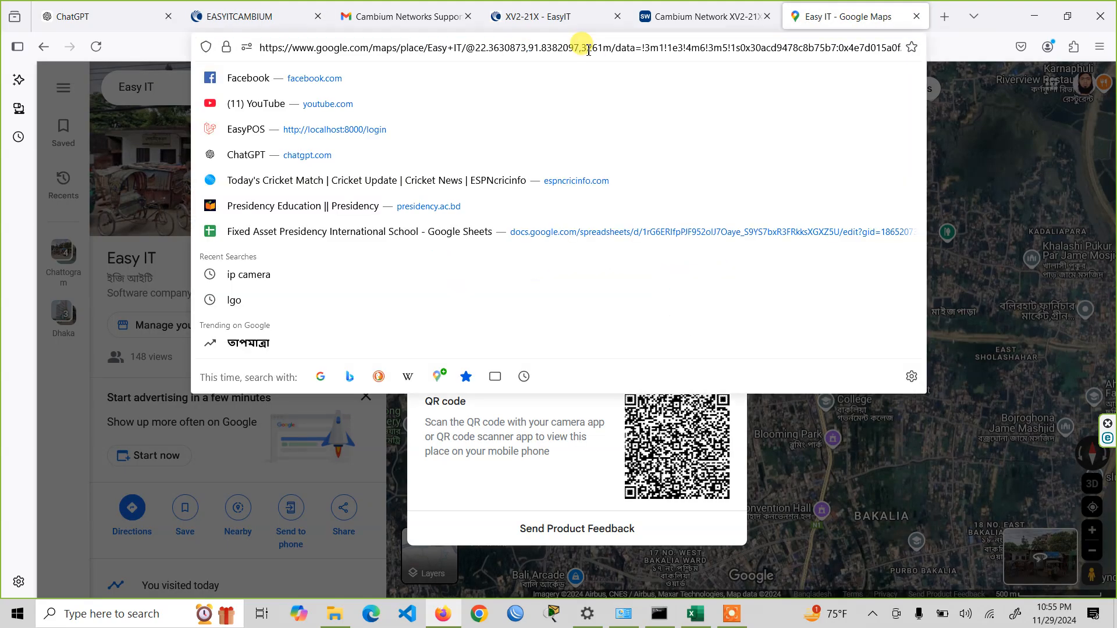
key(ctrl+a)
text(fast)
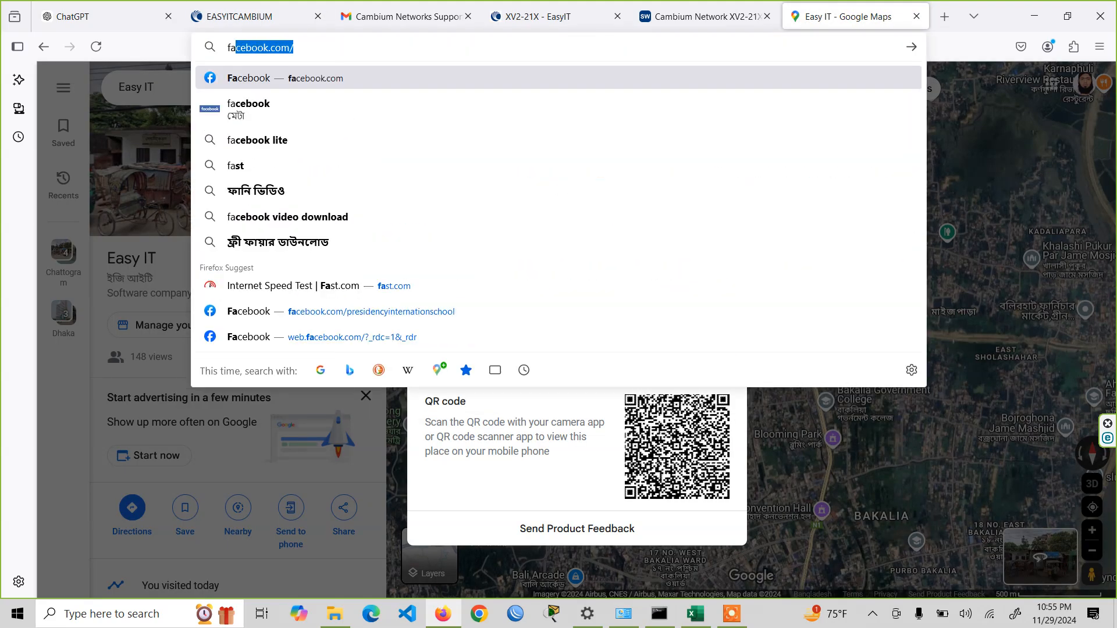
key(Return)
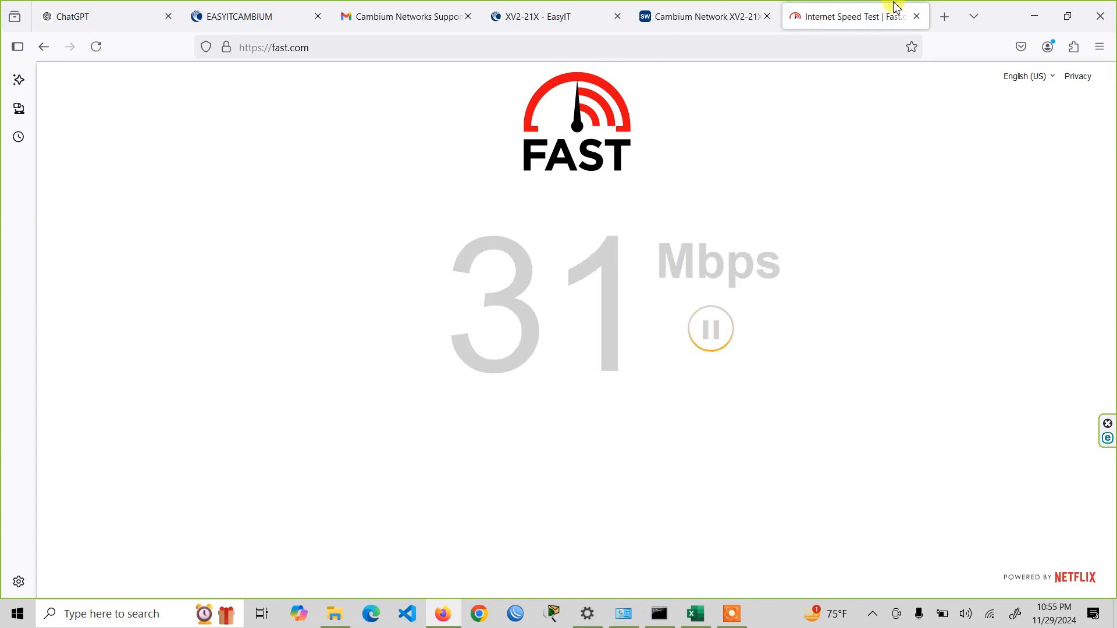
- Return to cnMaestro and reload the EasyIT device's WLAN list to refresh its throughput figures
click(720, 21)
click(538, 16)
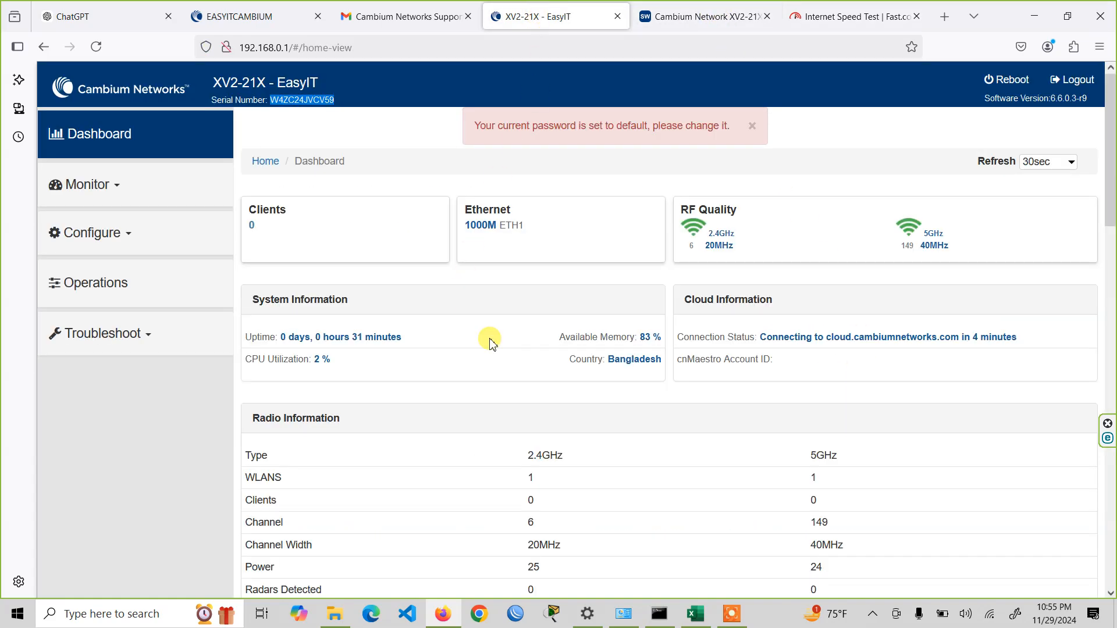
click(255, 12)
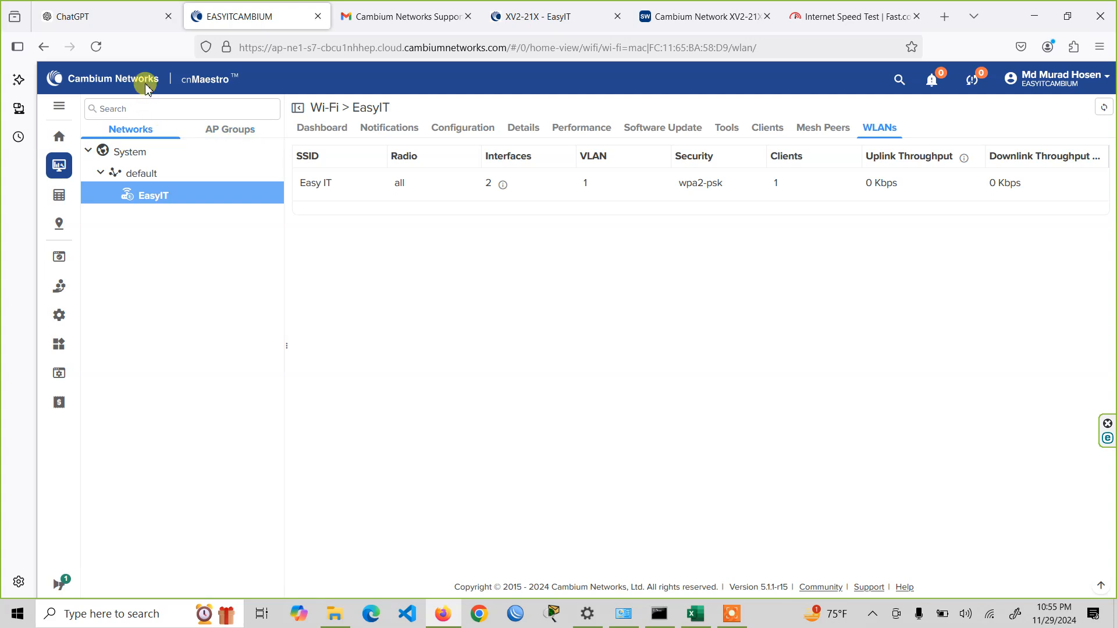
click(95, 46)
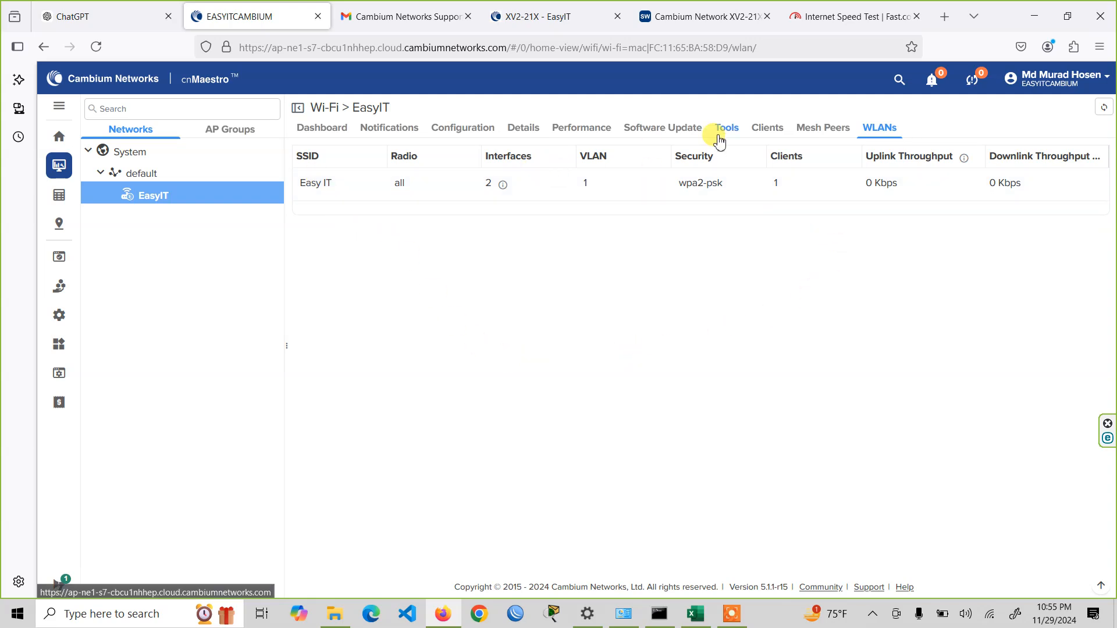
- Open the EasyIT device's dashboard and examine the access point's marker on the location map at different zoom levels
click(303, 128)
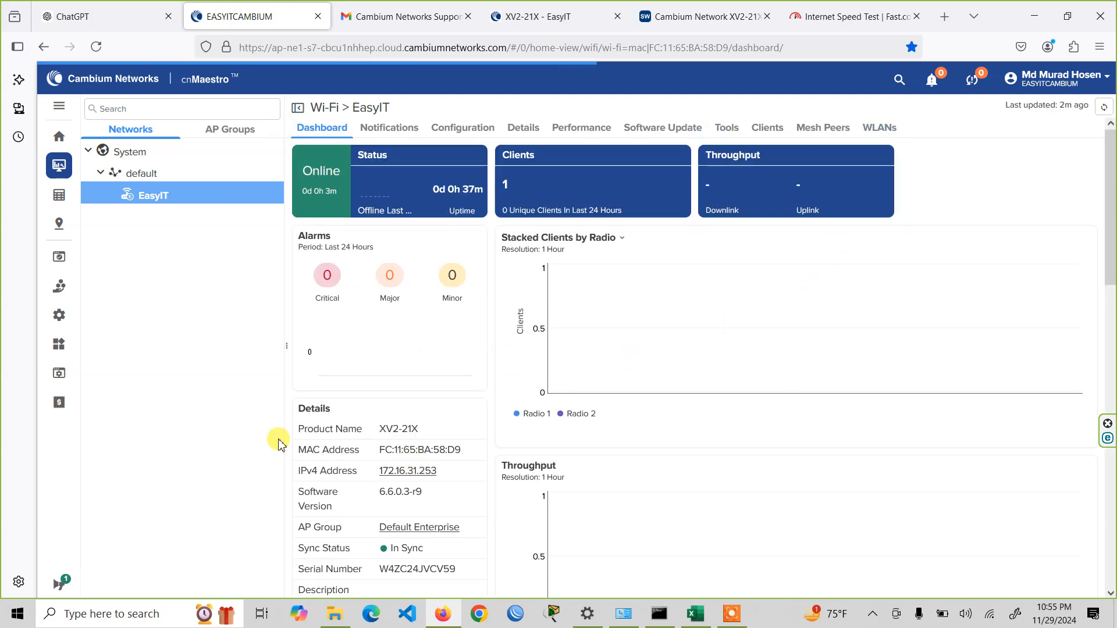
scroll(294, 425, down, 8)
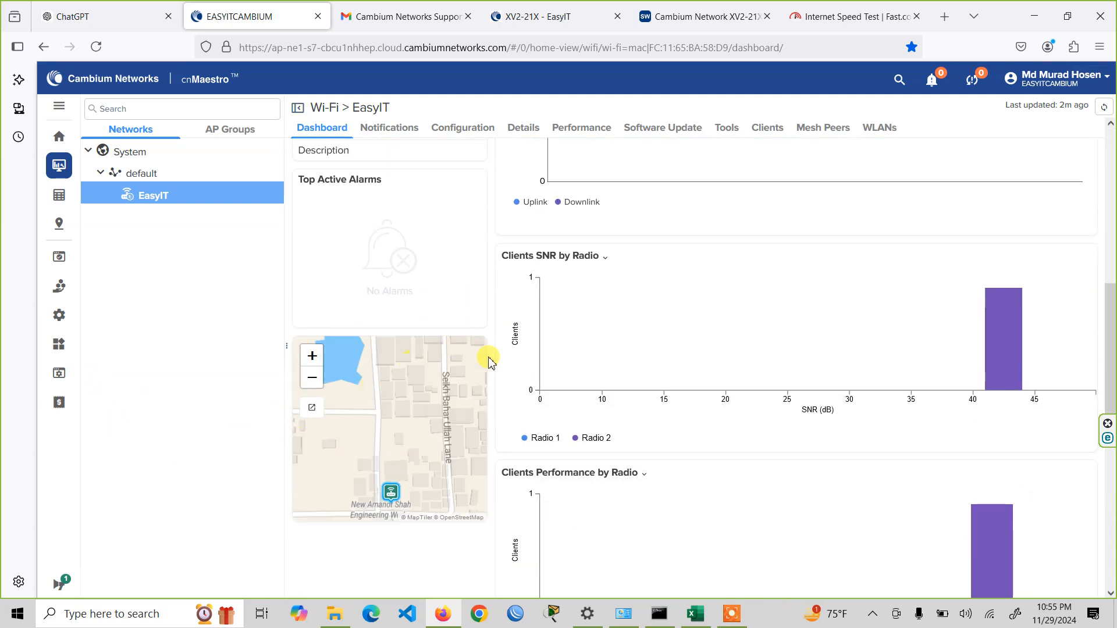
scroll(470, 387, down, 3)
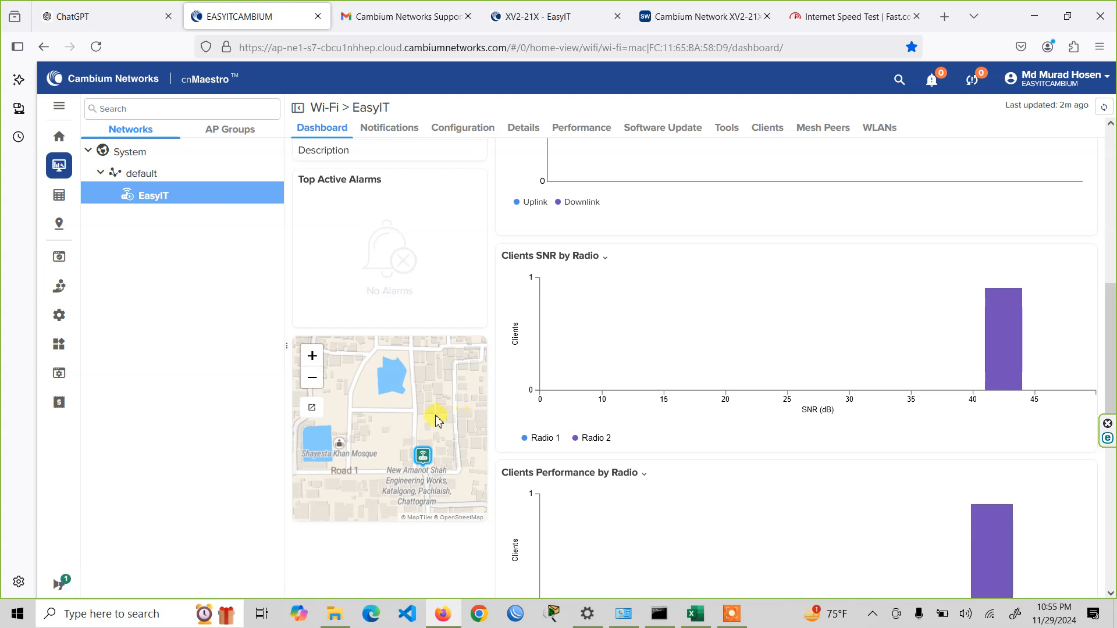
scroll(437, 416, down, 3)
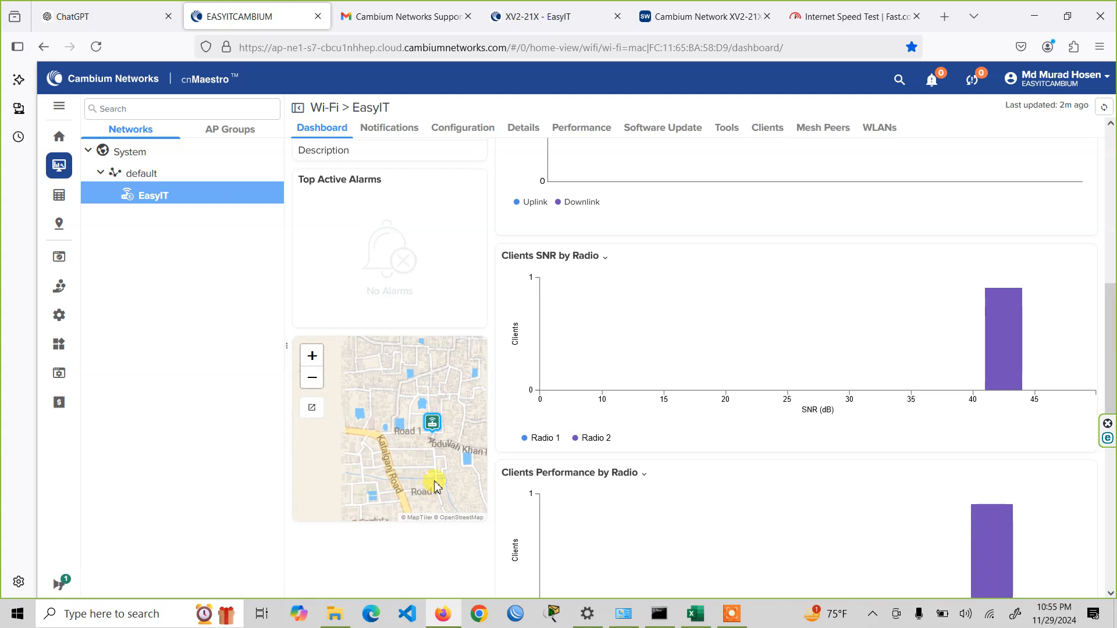
mouse_move(431, 425)
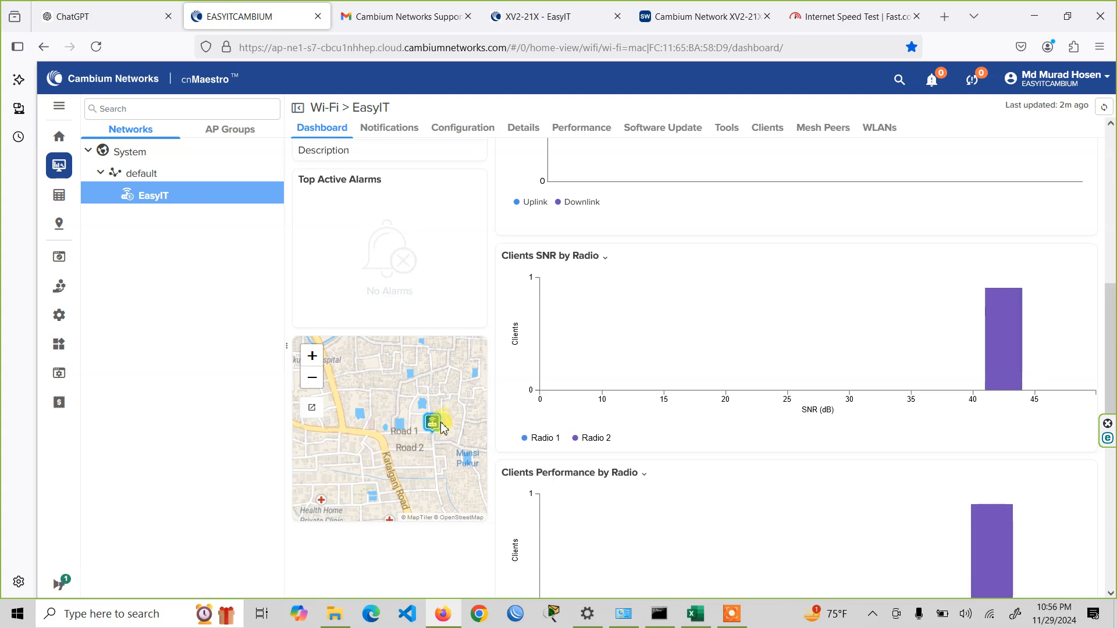
scroll(447, 456, up, 5)
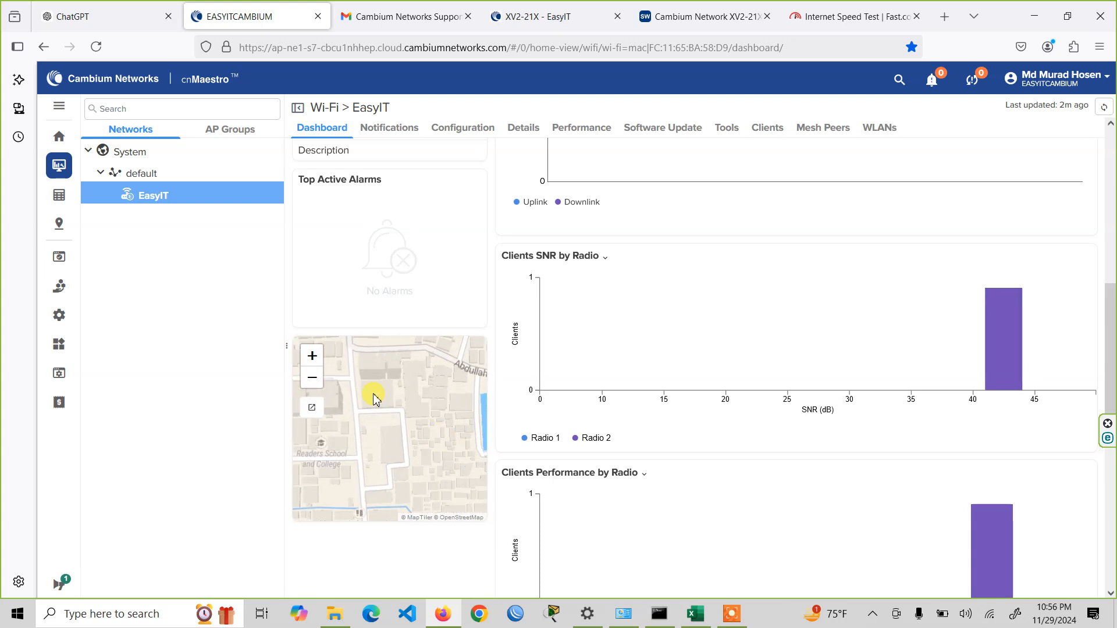
scroll(412, 458, up, 3)
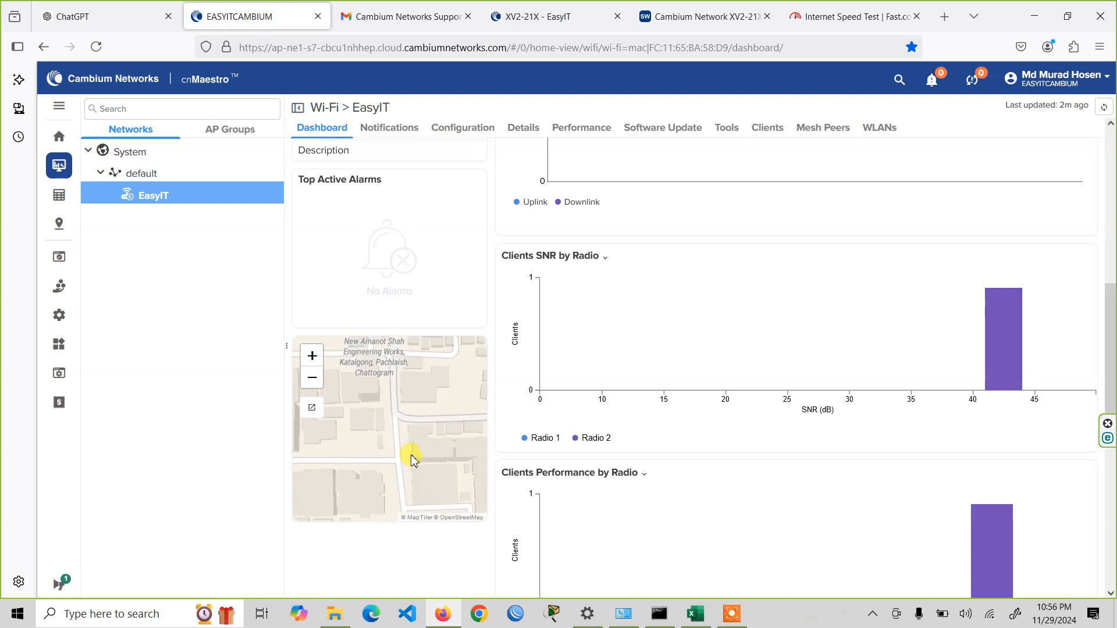
drag(414, 376, 447, 492)
scroll(416, 444, up, 2)
scroll(411, 418, up, 4)
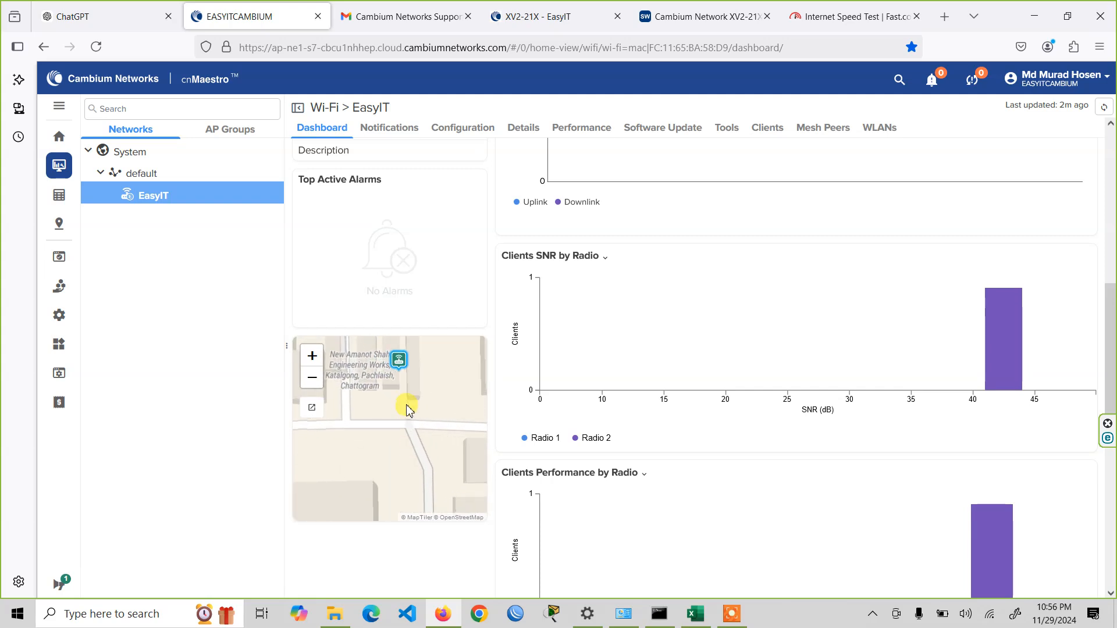
drag(391, 370, 419, 463)
scroll(421, 465, up, 1)
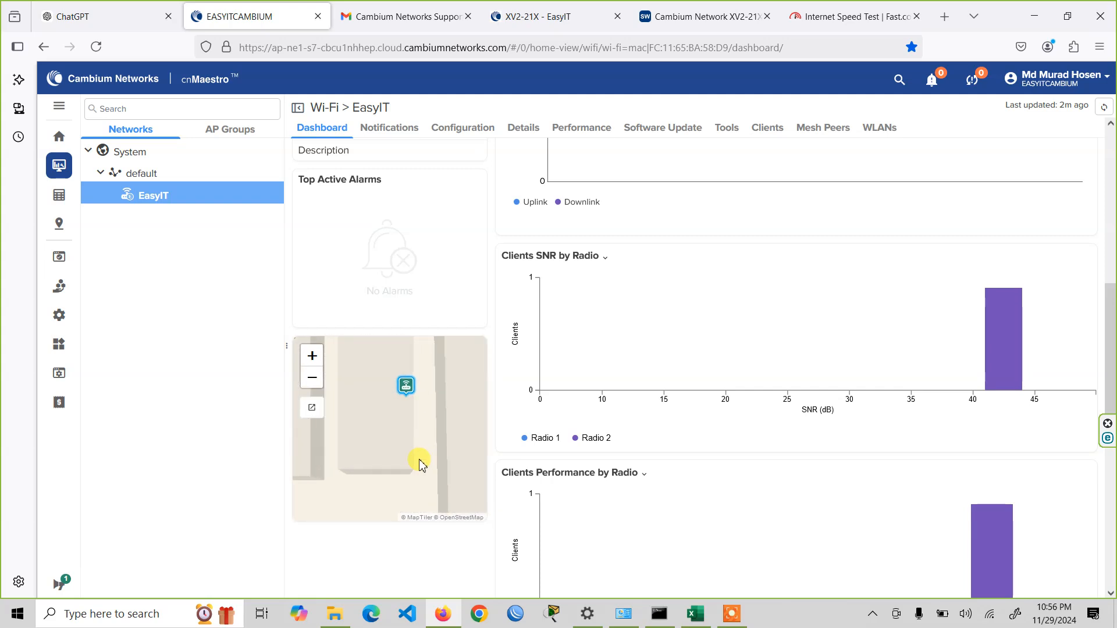
scroll(781, 350, down, 3)
scroll(780, 369, up, 7)
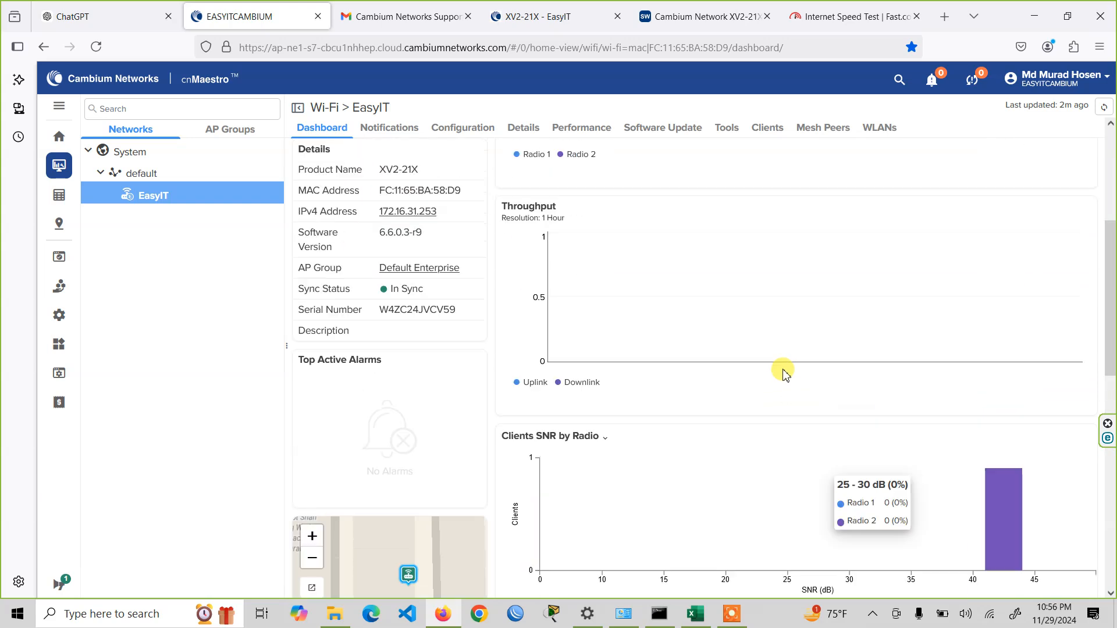
- Review the EasyIT device's alarms, its software update options and its tools status
click(379, 129)
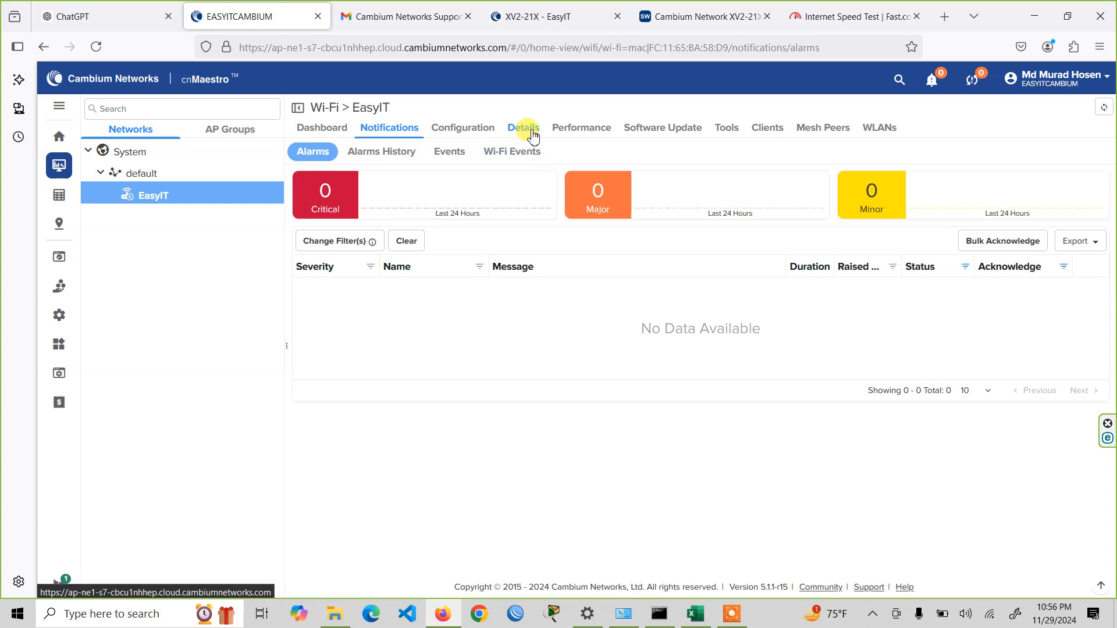
click(653, 132)
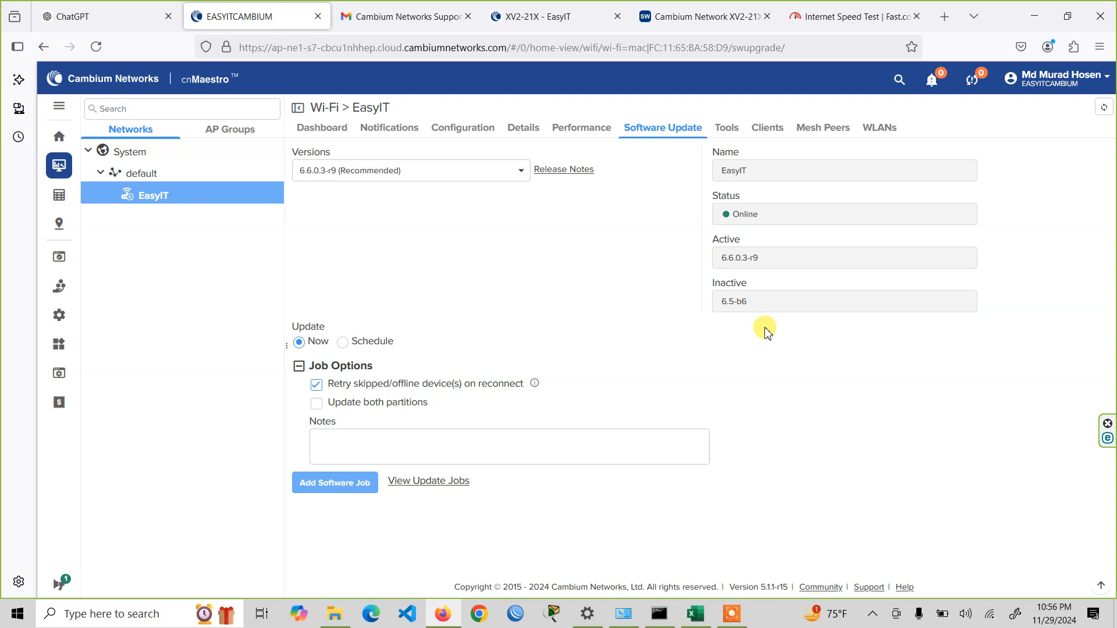
click(726, 128)
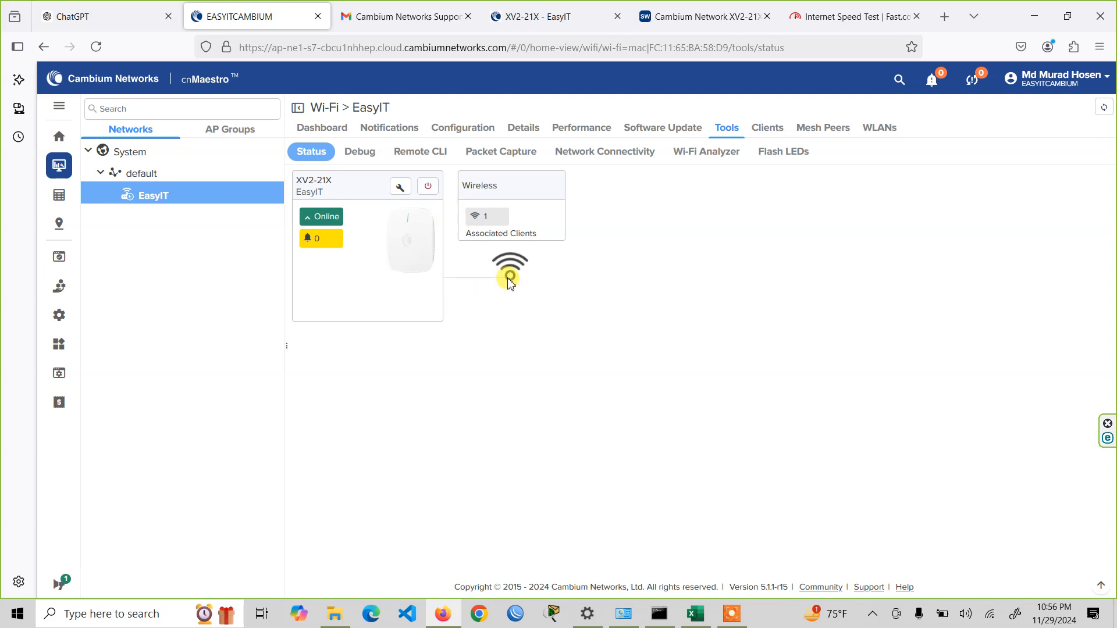
- Reopen the EasyIT device's dashboard, reload it and check the client and throughput charts
click(320, 127)
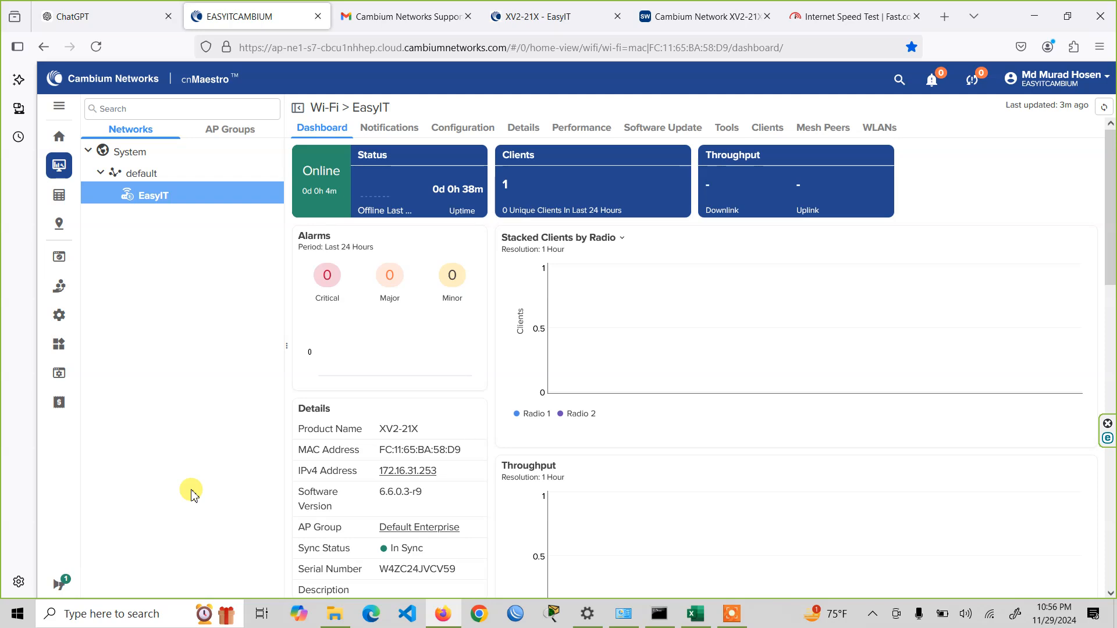
click(95, 47)
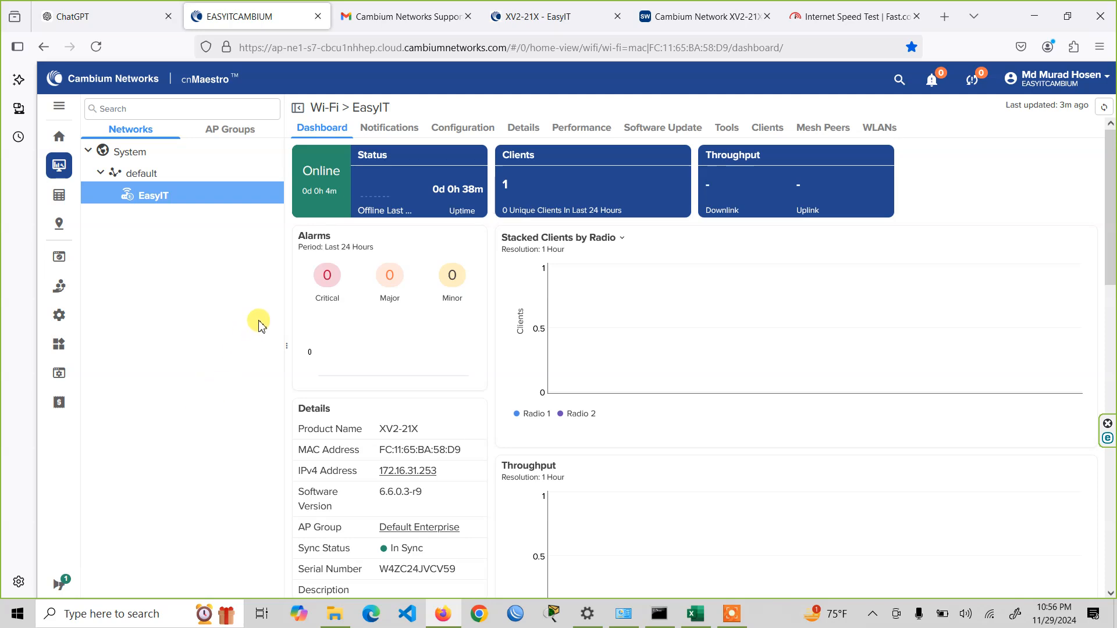
scroll(838, 320, down, 3)
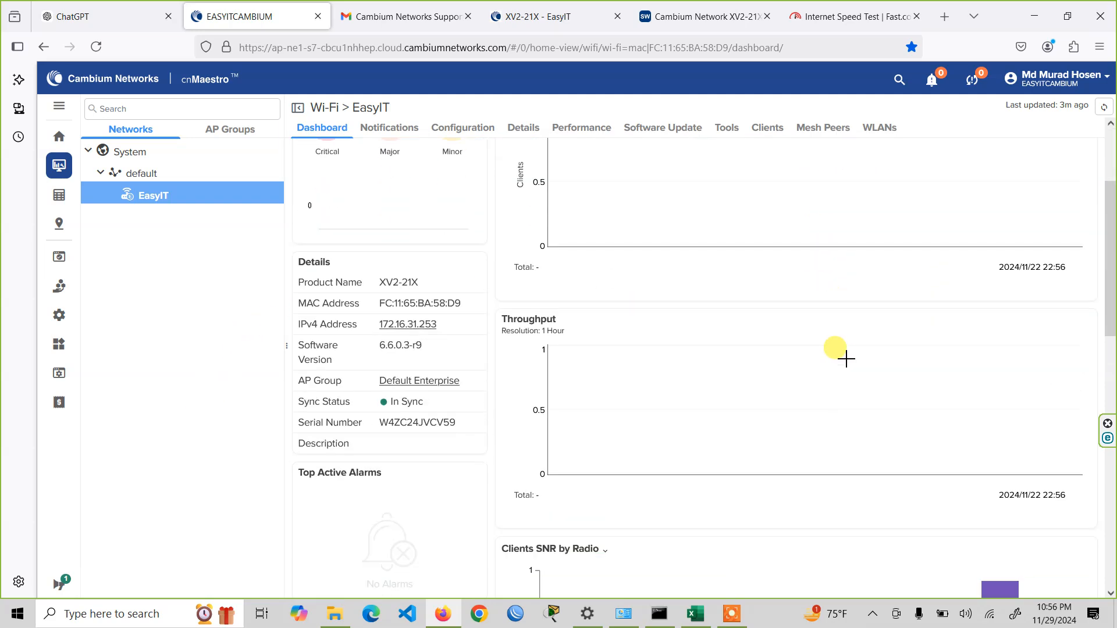
- Connect to the Easy IT Lab router in WinBox and examine its DHCP leases and VLAN interface traffic
click(515, 614)
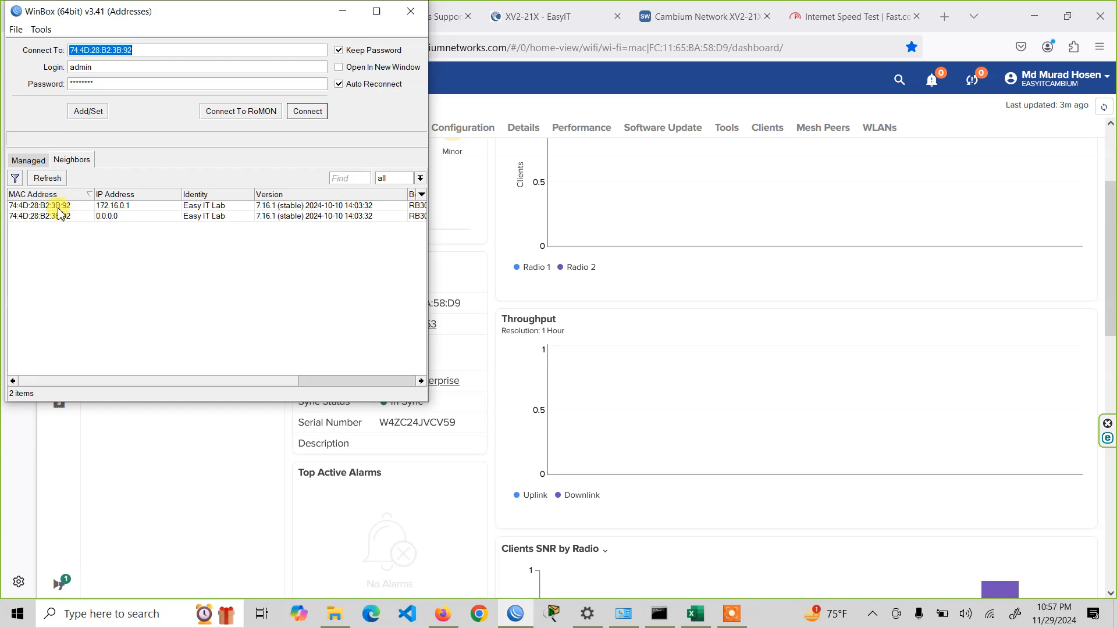
click(51, 207)
click(308, 111)
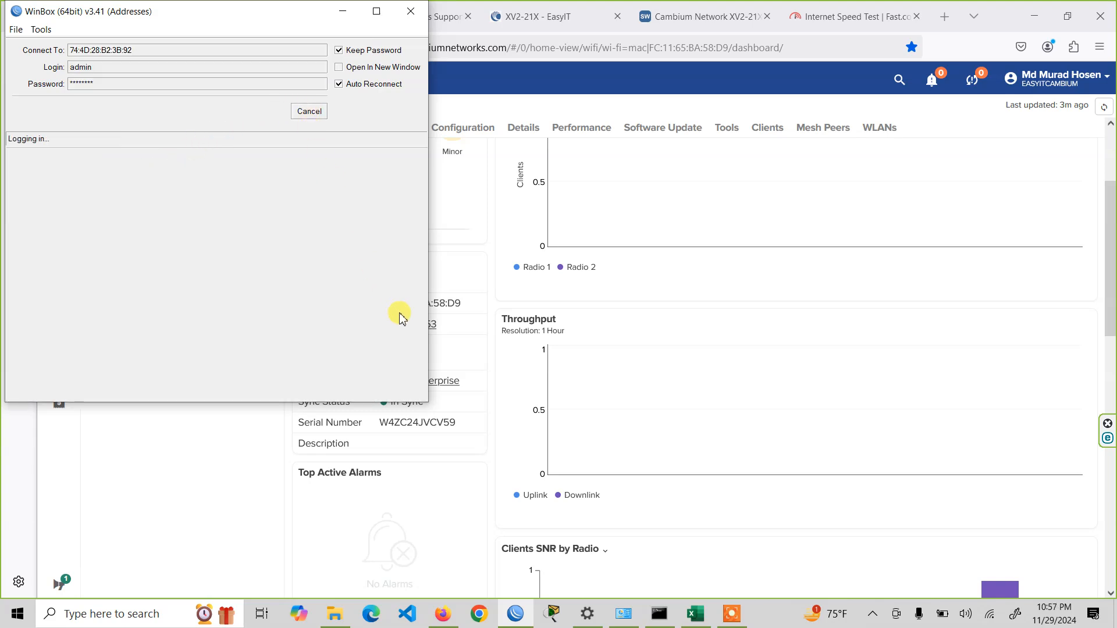
click(719, 230)
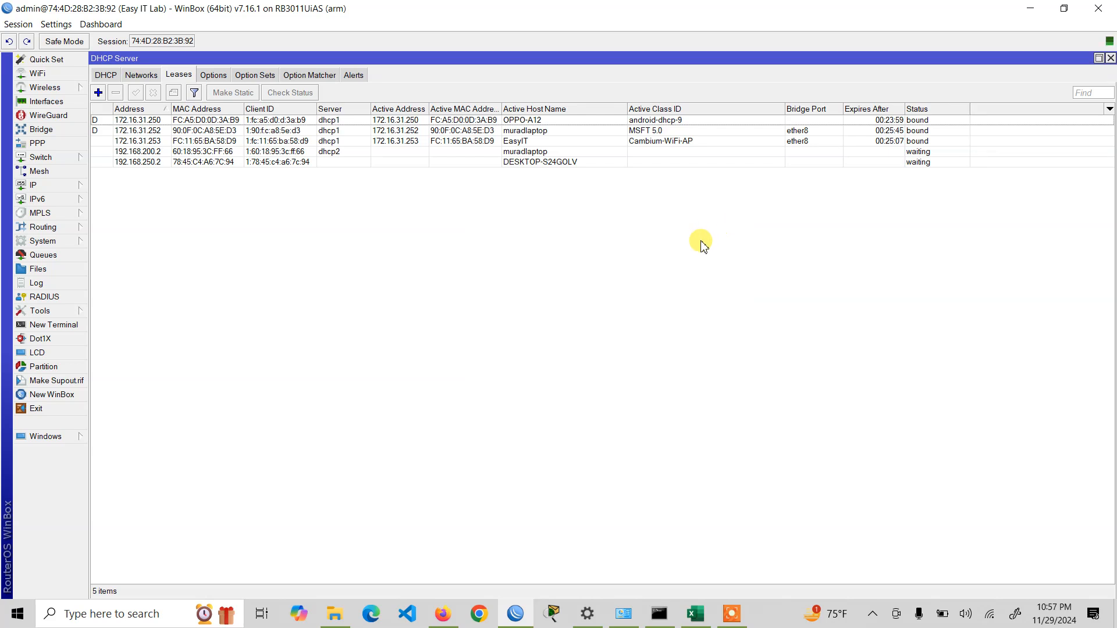
click(554, 123)
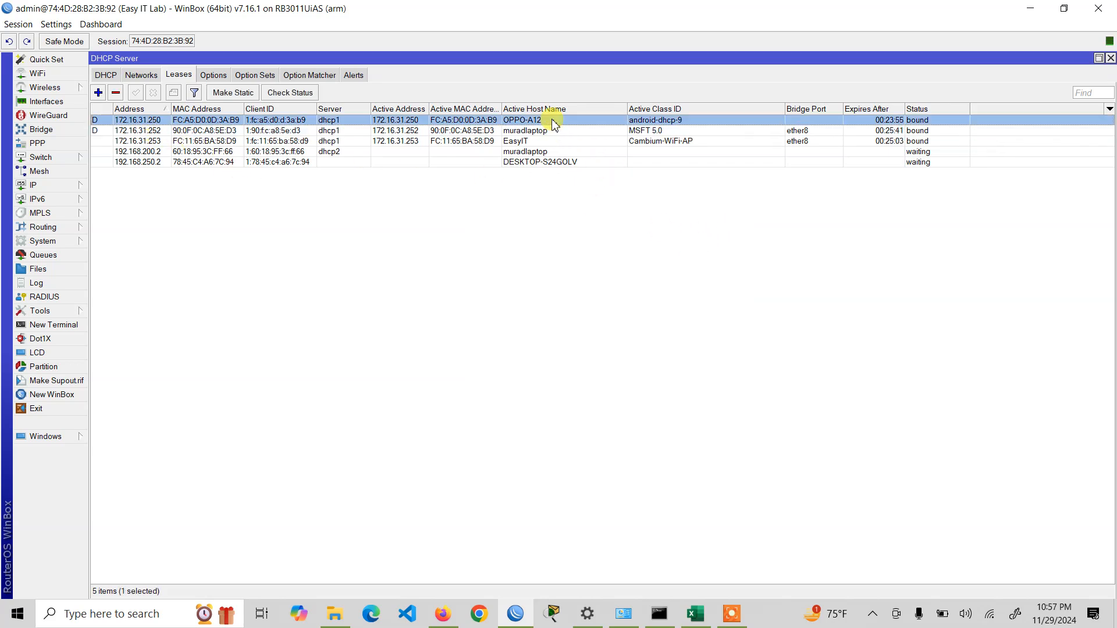
click(50, 103)
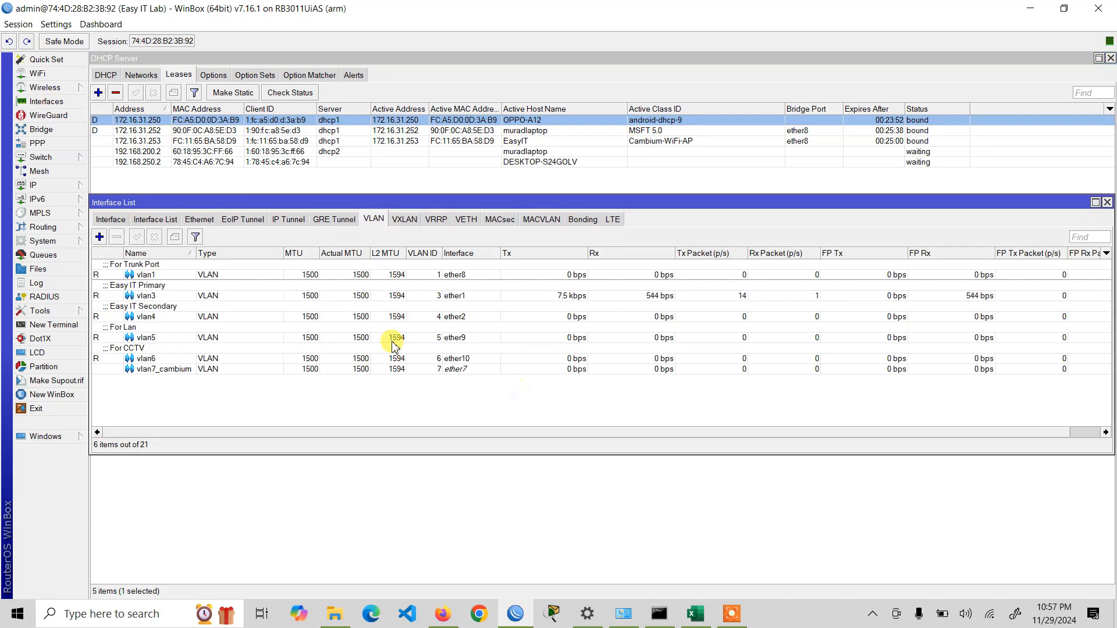
- Switch back to the Fast.com page in Firefox and rerun the internet speed test
click(443, 614)
click(741, 6)
click(816, 8)
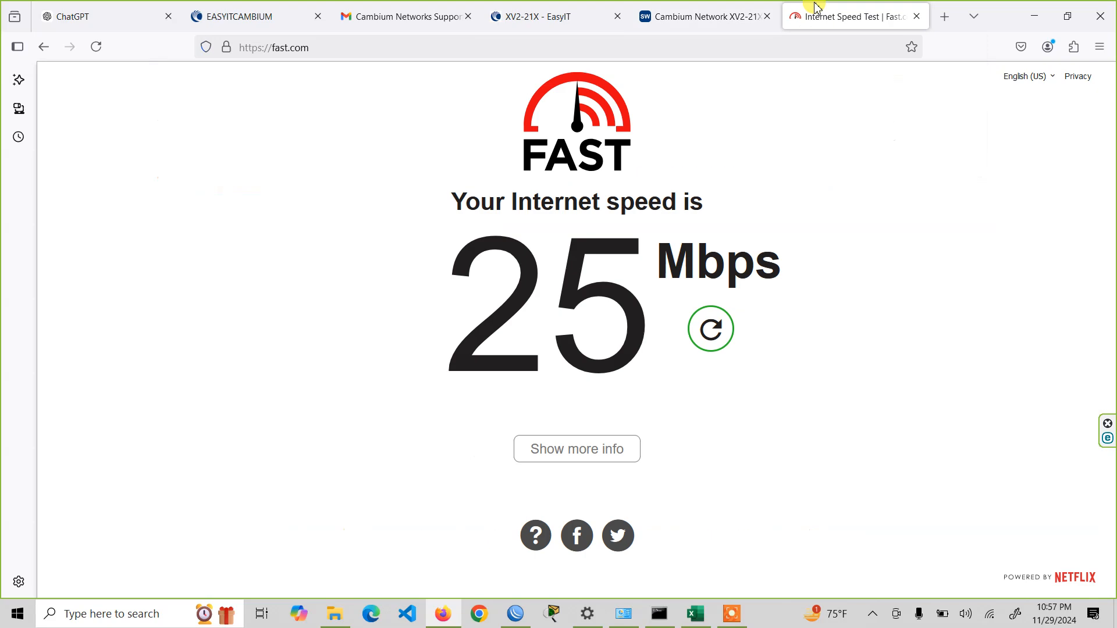
click(713, 346)
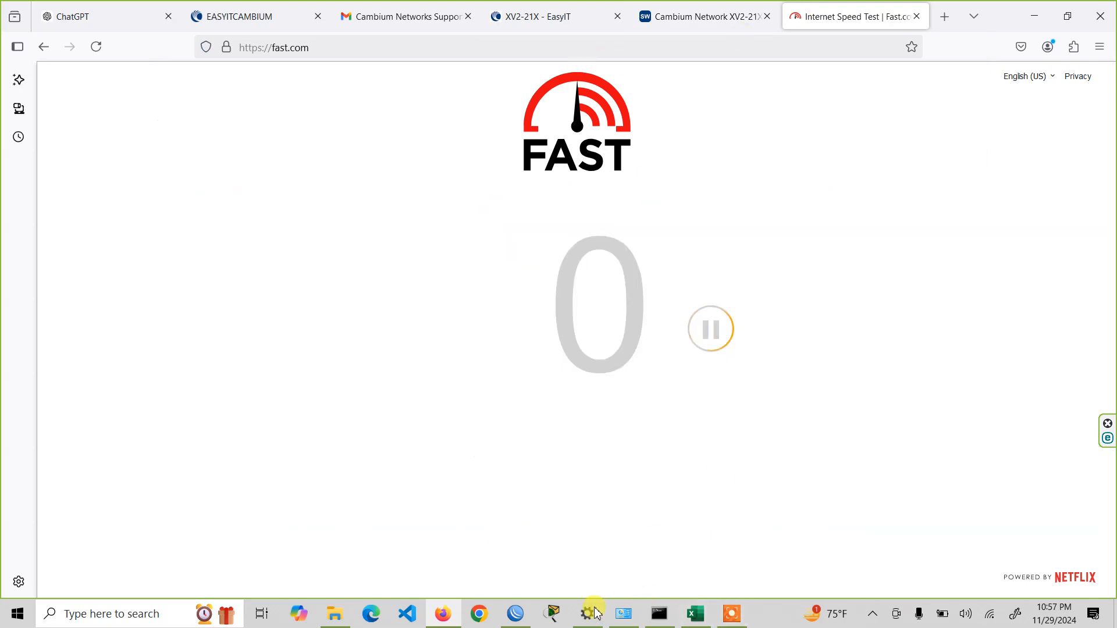
- Switch to WinBox, check the traffic on the vlan3 interface during the speed test and bring the DHCP leases forward
click(517, 614)
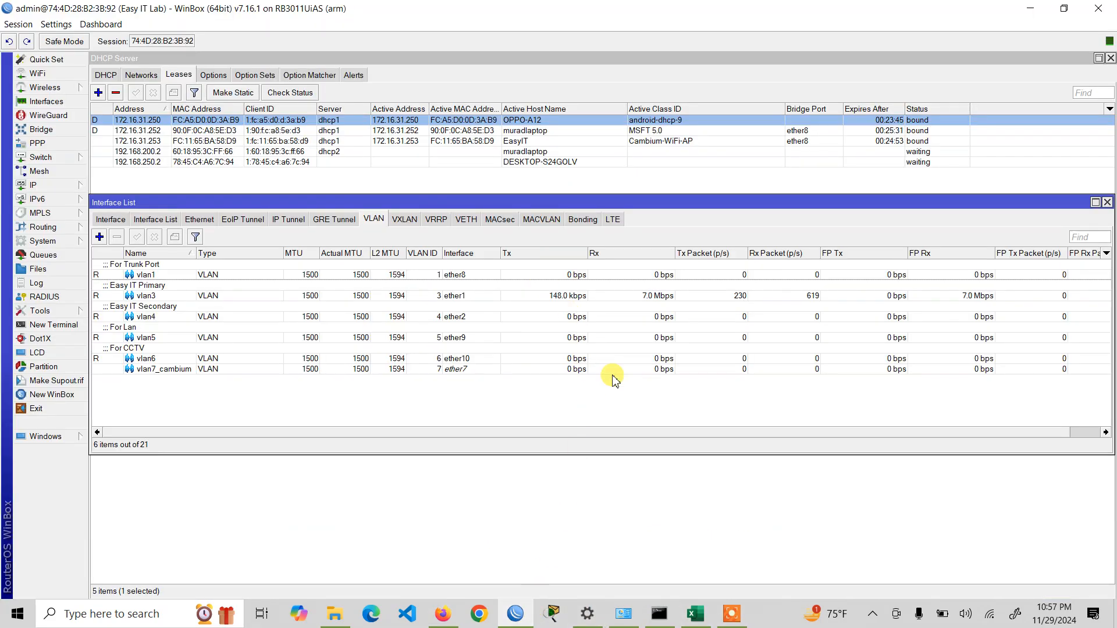
click(631, 301)
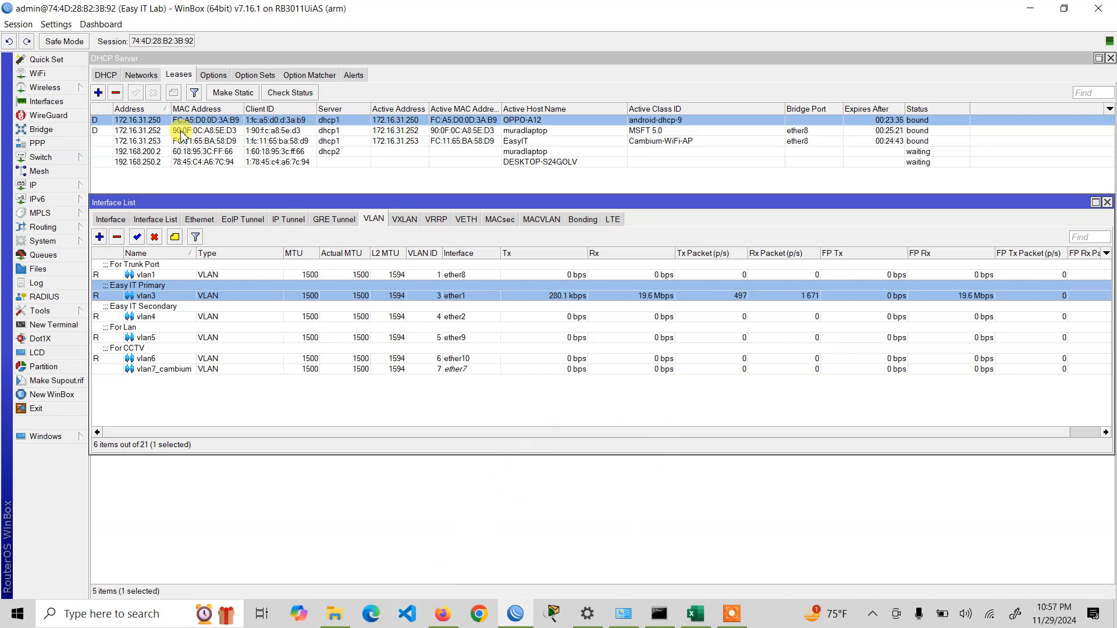
click(155, 124)
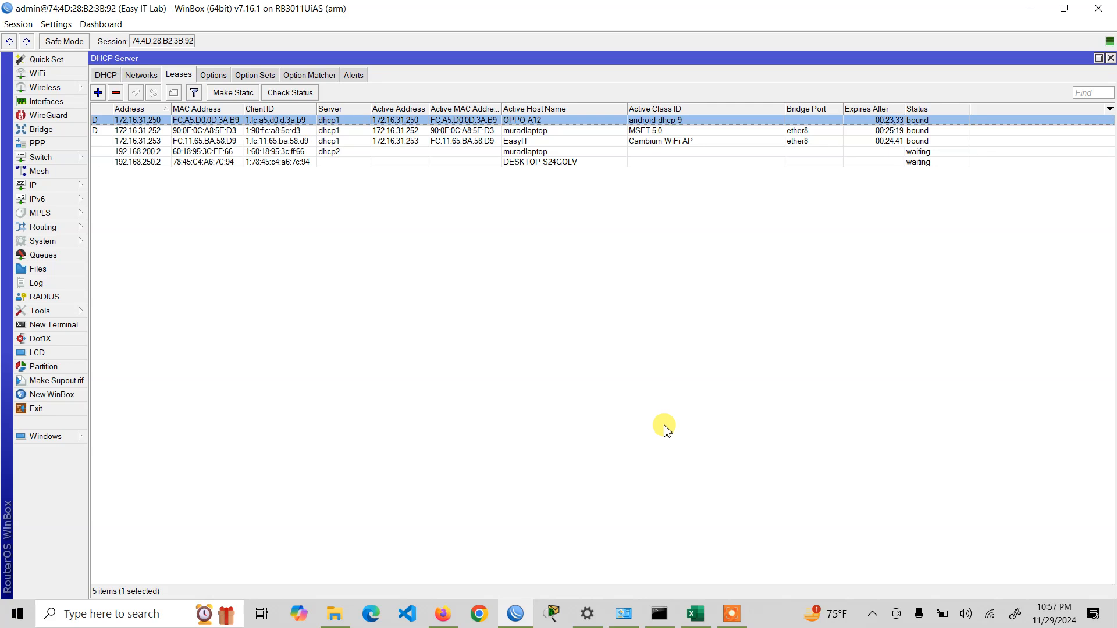
- Return to the EasyIT device's cnMaestro dashboard in Firefox, reload it and check its client and throughput figures
click(443, 614)
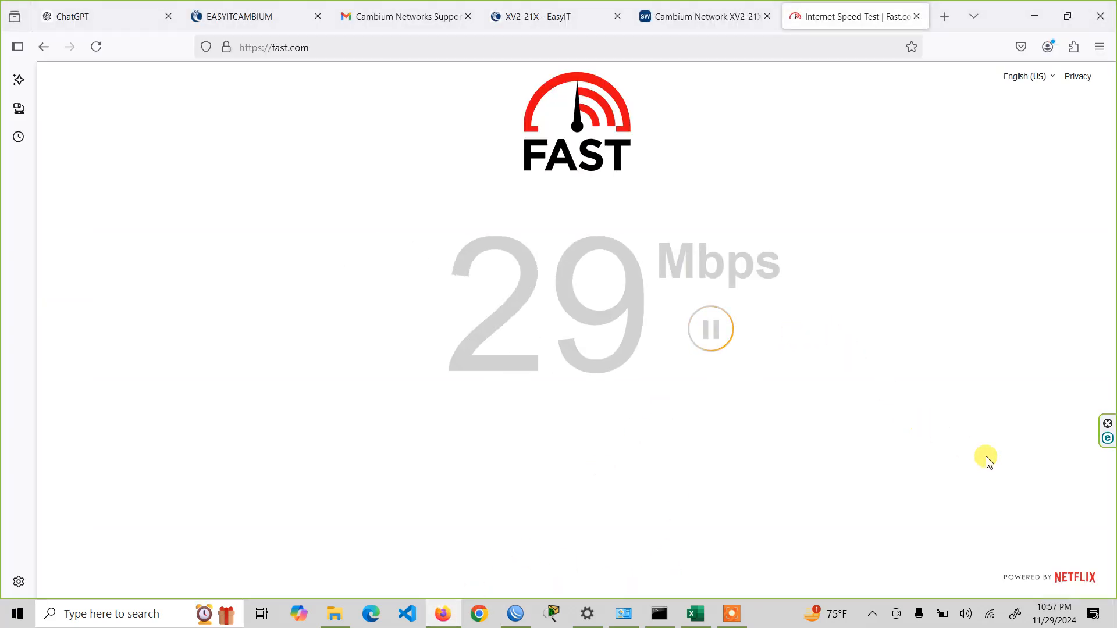
click(511, 13)
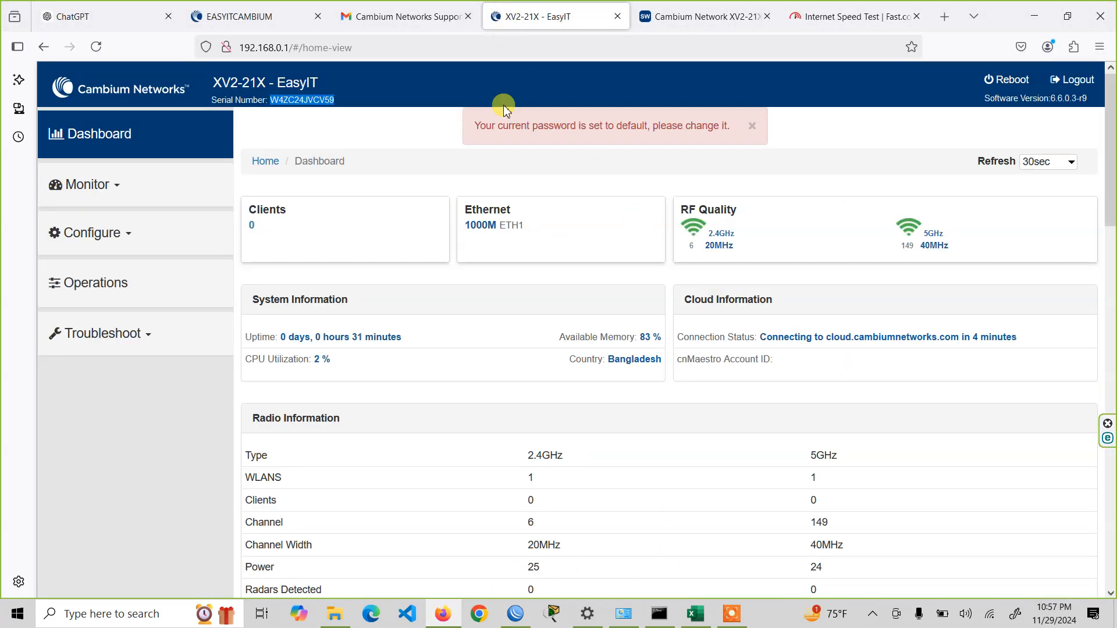
click(198, 14)
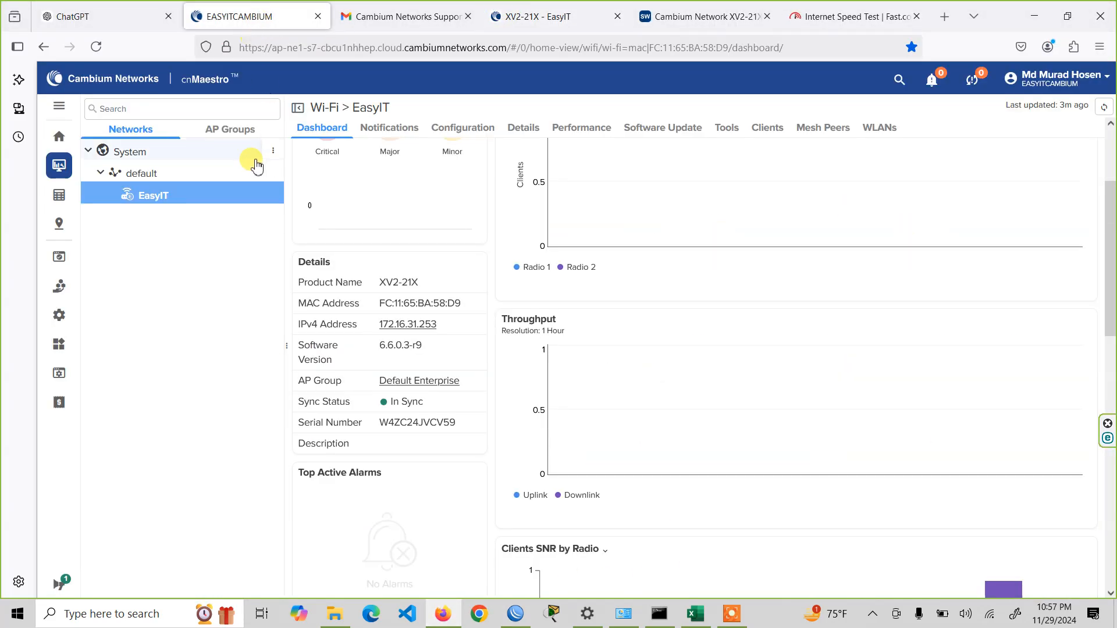
click(96, 48)
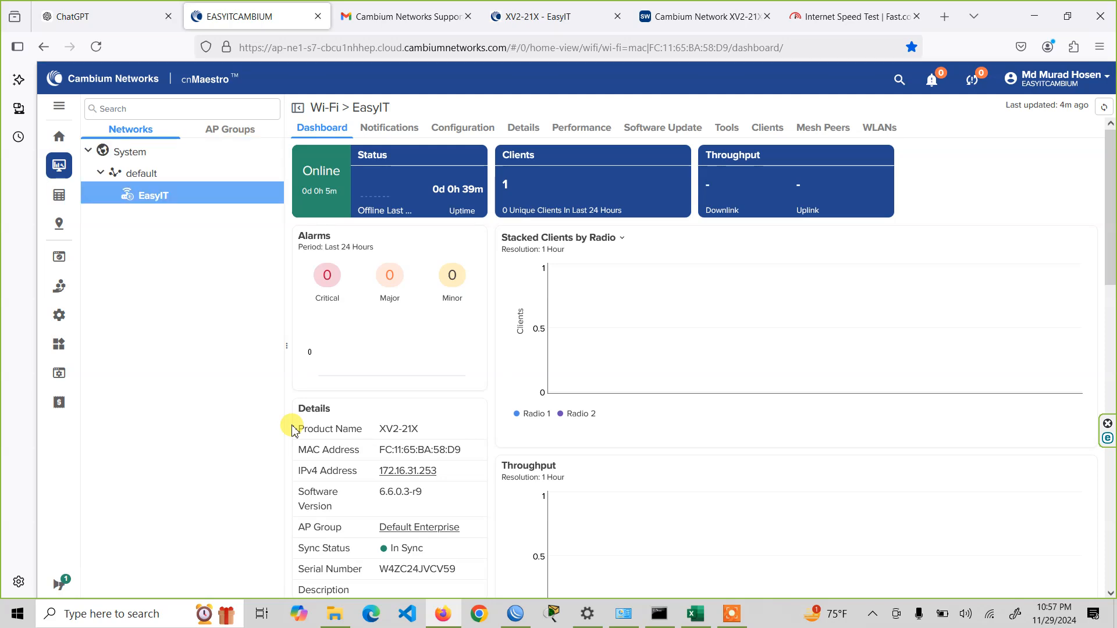
scroll(462, 518, down, 5)
scroll(469, 521, up, 5)
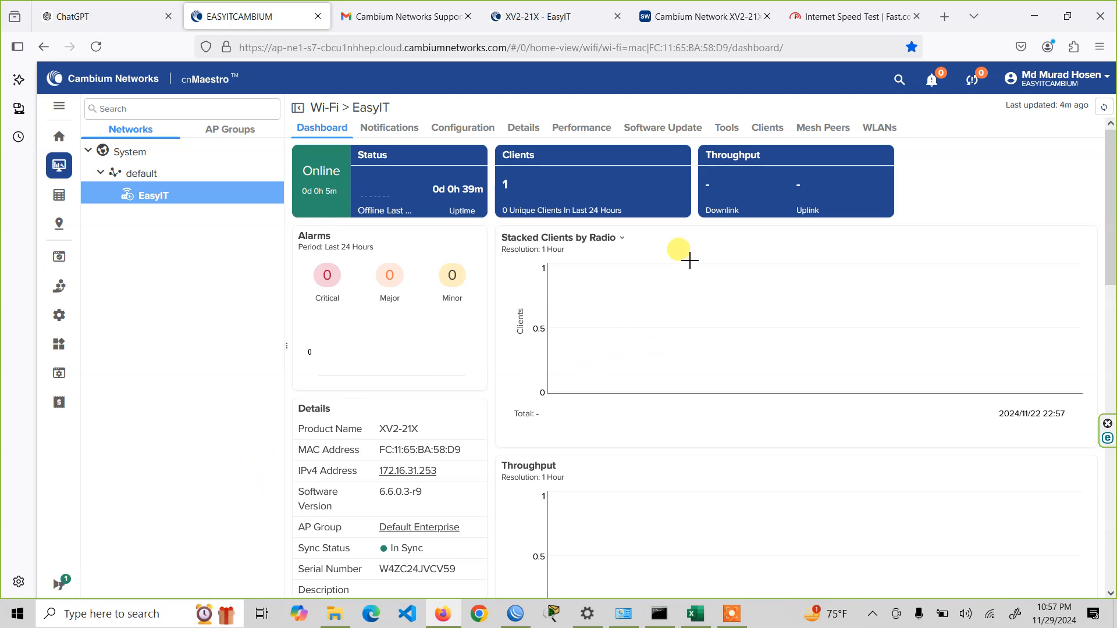
click(669, 202)
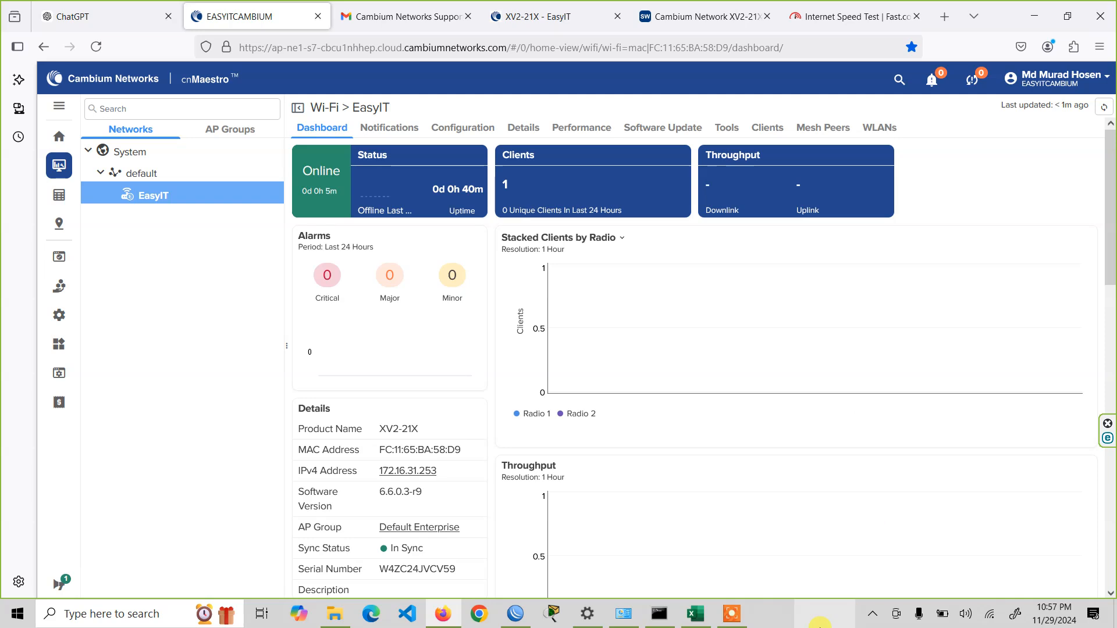
click(732, 614)
click(736, 600)
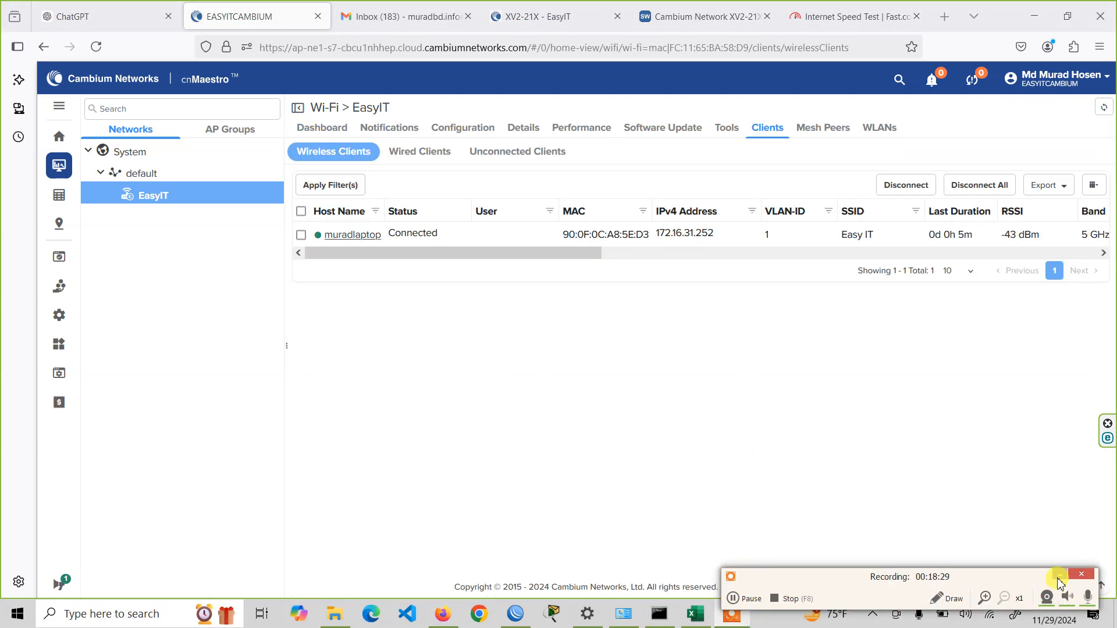
click(1059, 578)
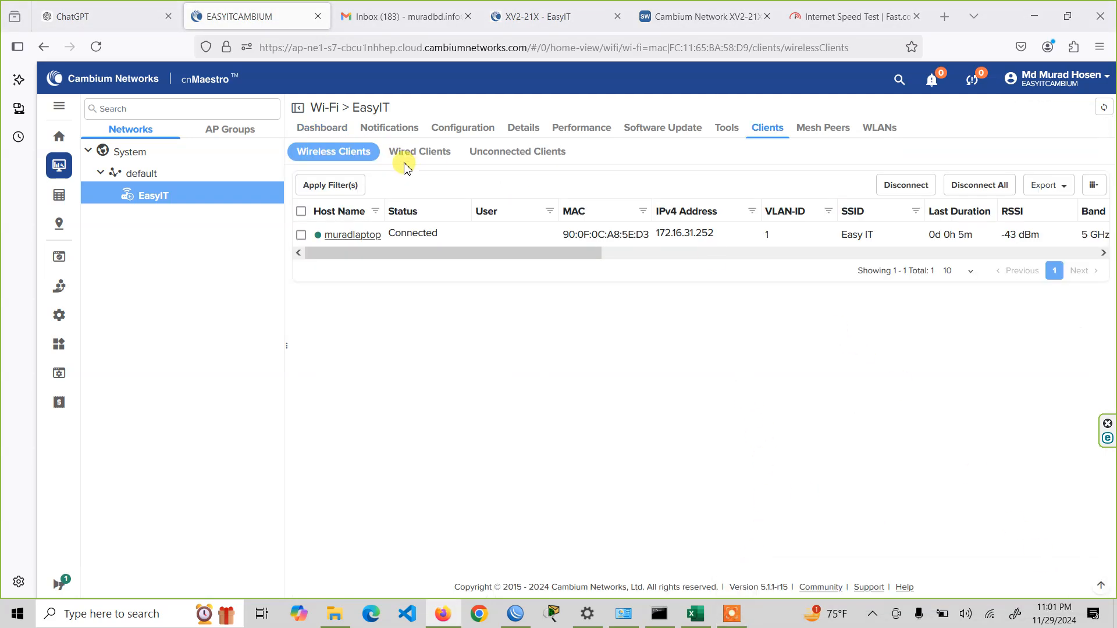
- Check the EasyIT dashboard, then open the connected laptop's client details and examine its wireless data, throughput and association time
click(322, 128)
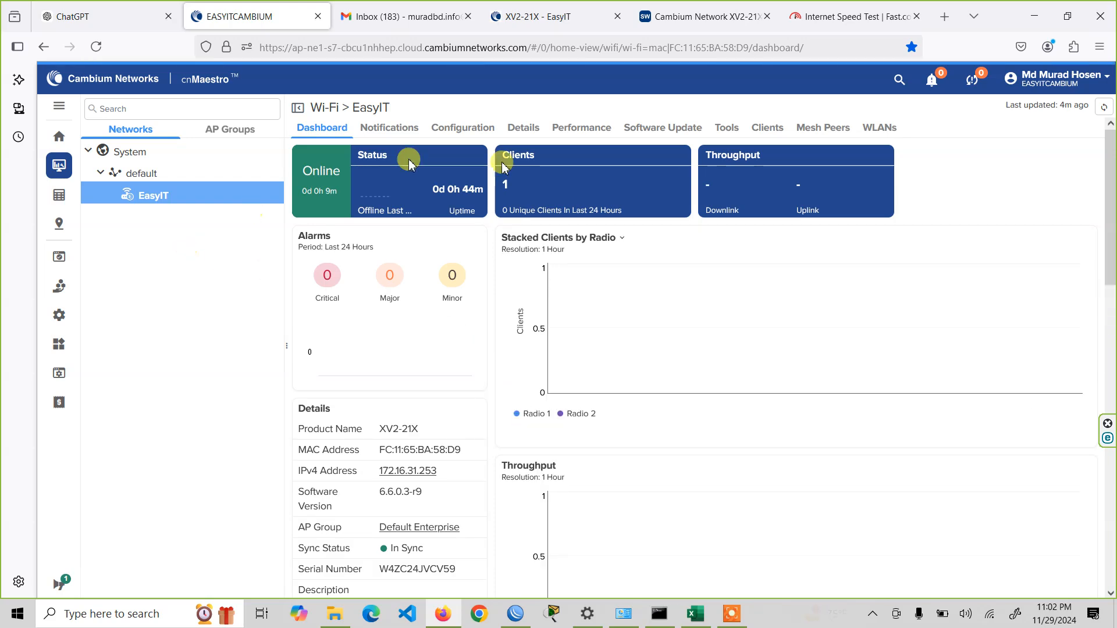
click(765, 130)
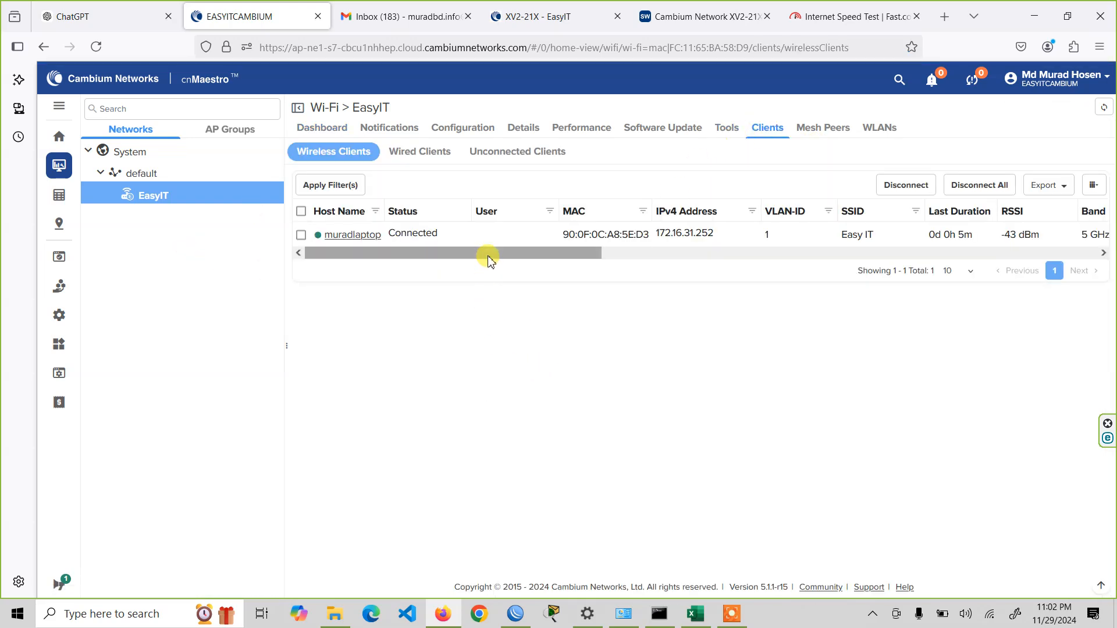
click(354, 236)
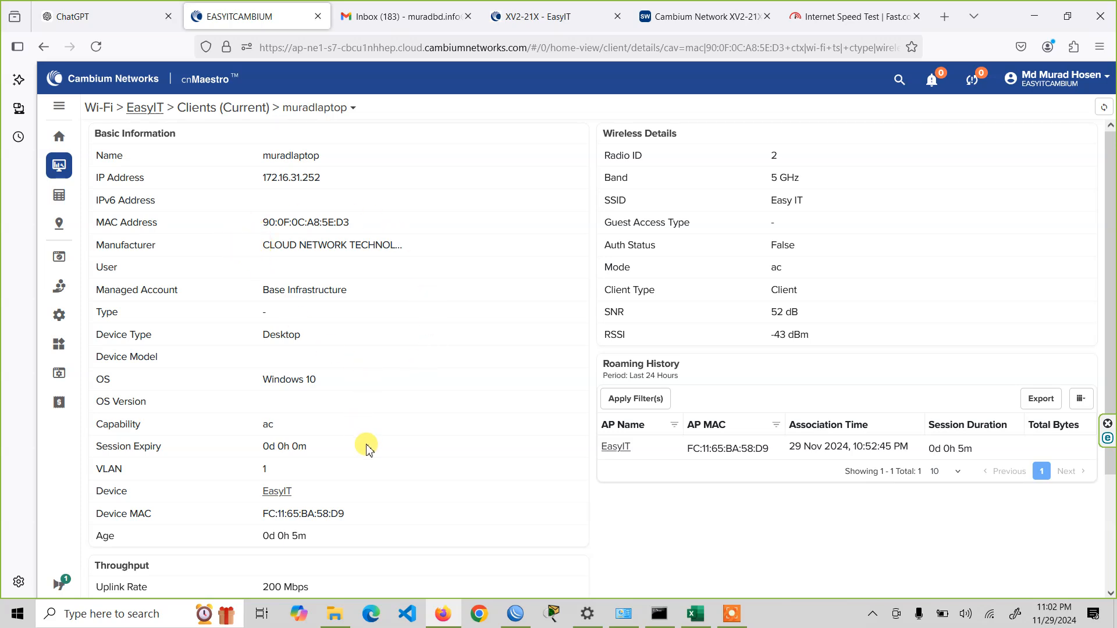
scroll(440, 389, down, 3)
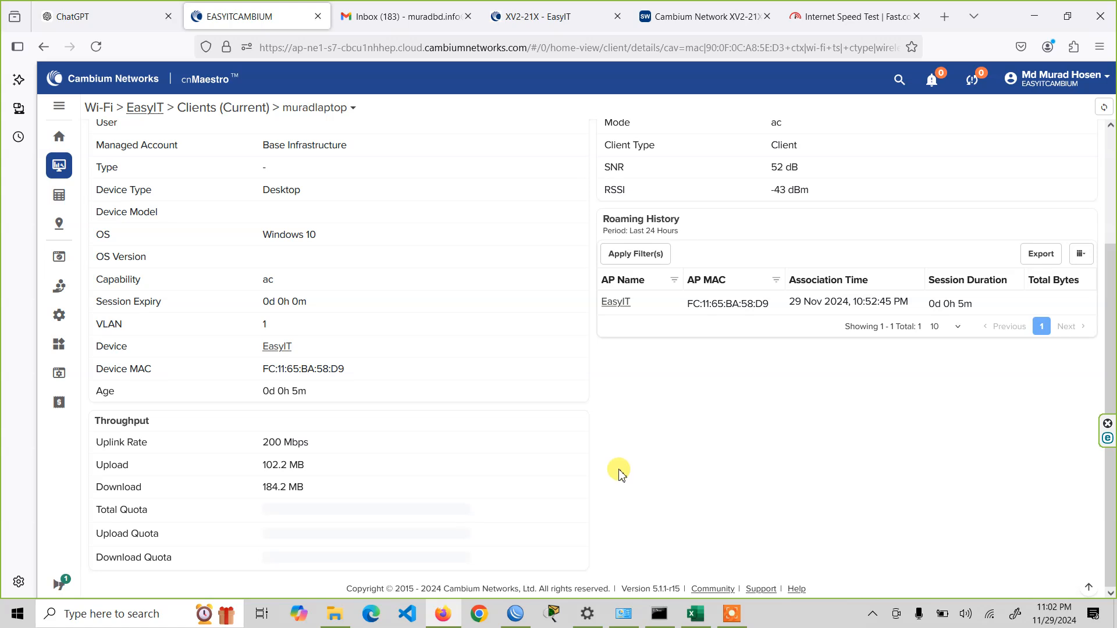
scroll(620, 474, up, 3)
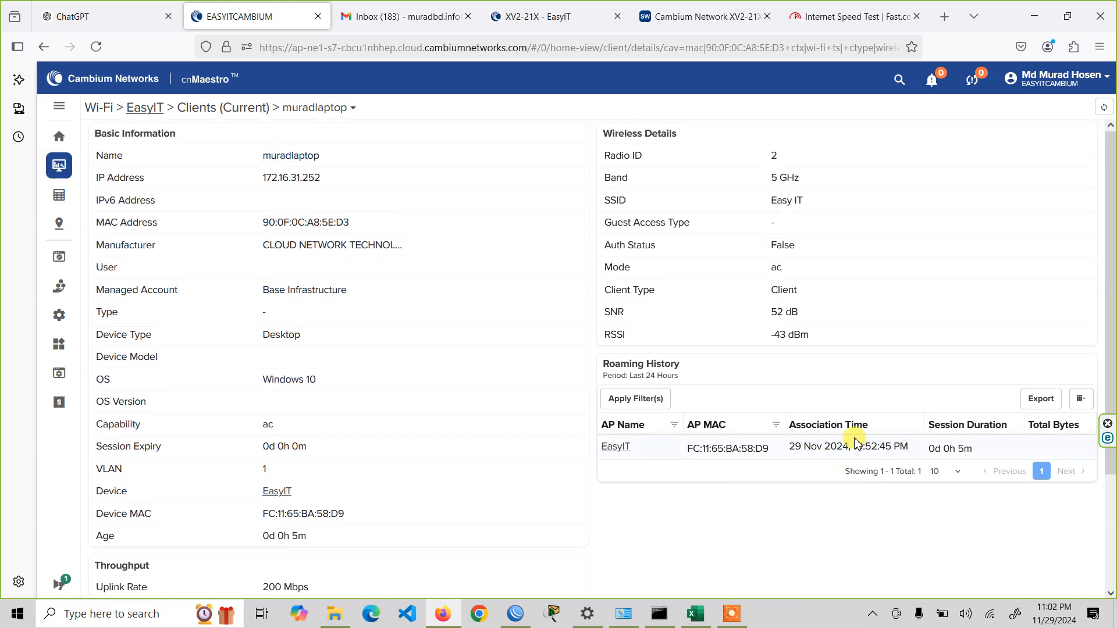
drag(788, 449, 894, 449)
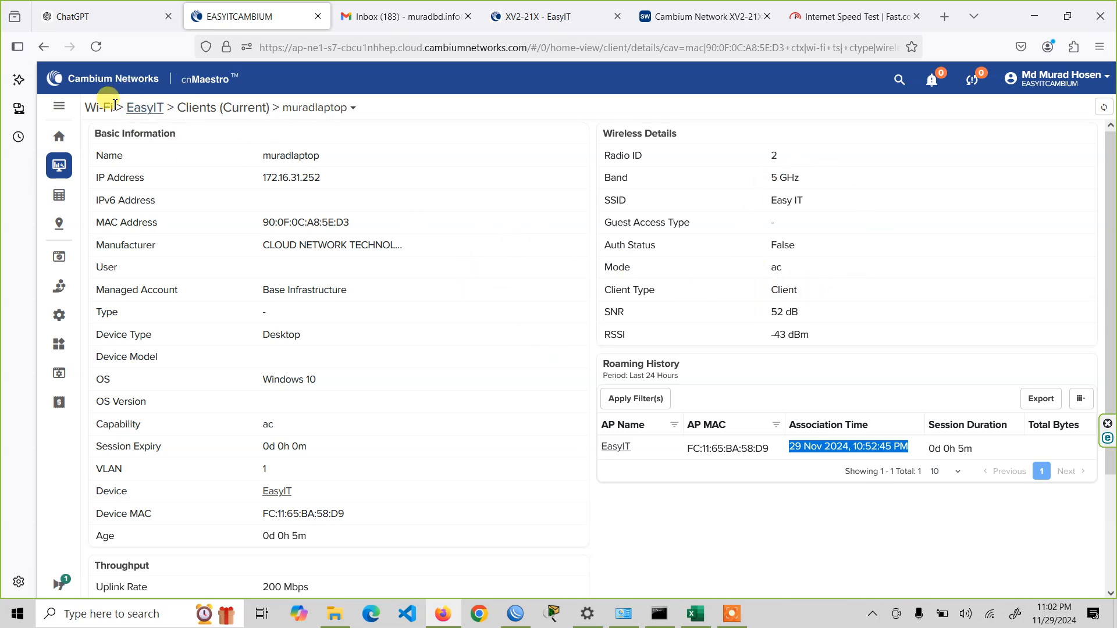
- Expand the cnMaestro navigation, open the account home page and review its device, alarm and network overview
click(58, 106)
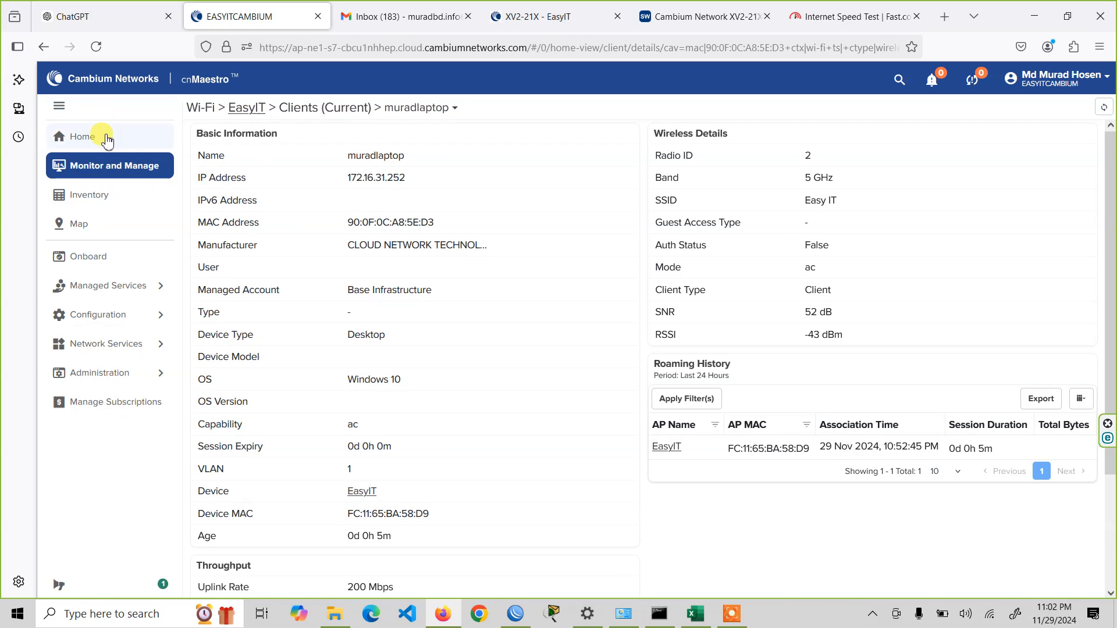
click(107, 141)
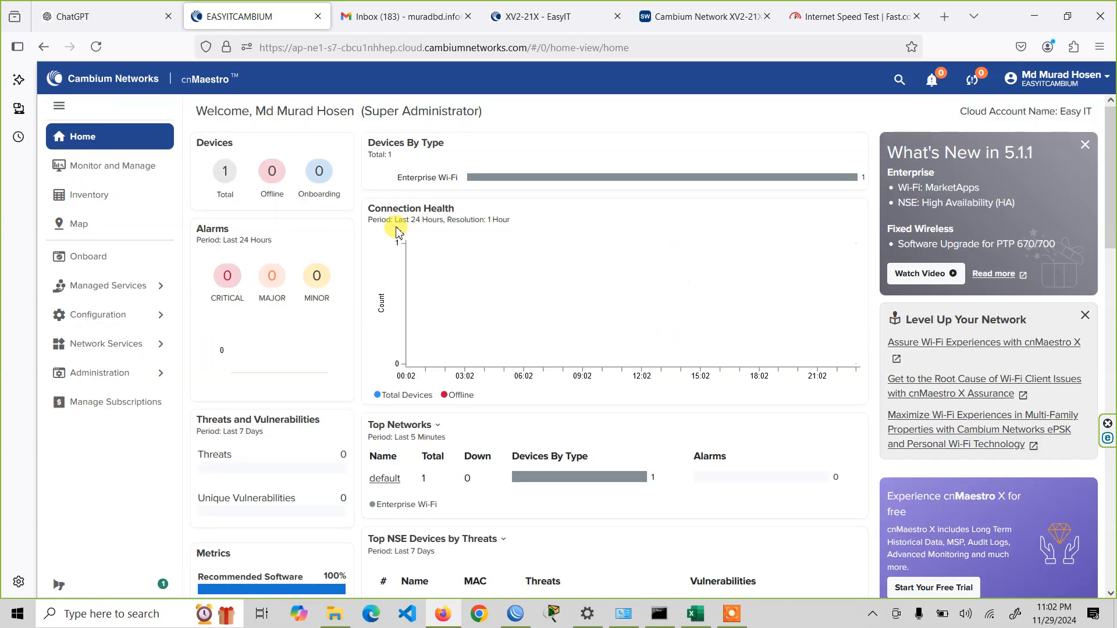
scroll(640, 332, down, 2)
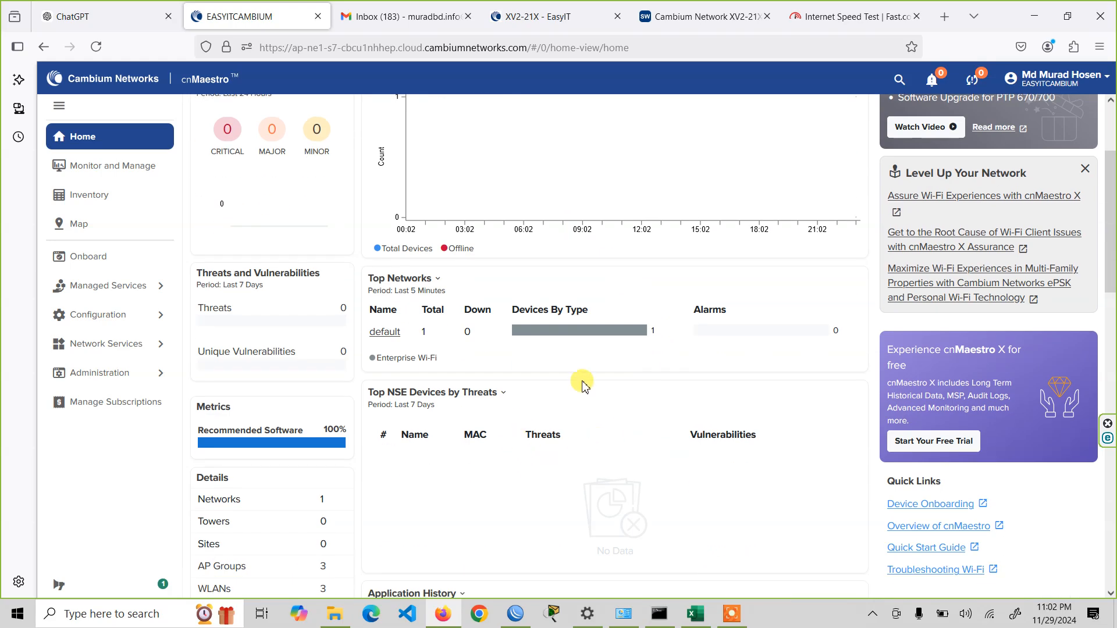
scroll(633, 342, up, 2)
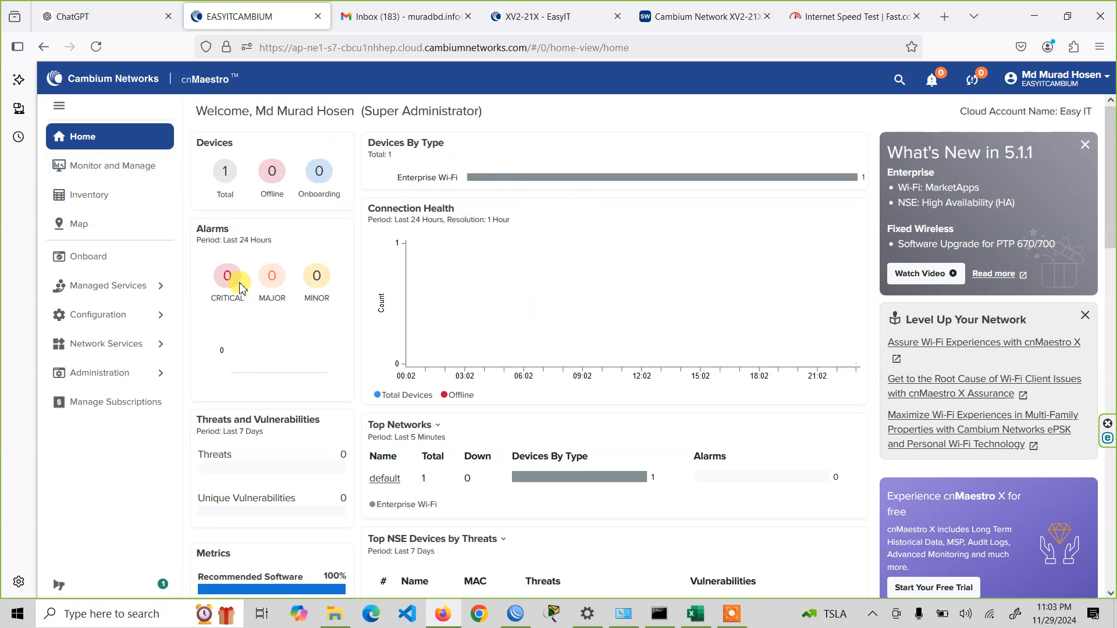
- Review the XV2-21X entry in the onboarding queue and open the EasyIT device's dashboard from it
click(137, 264)
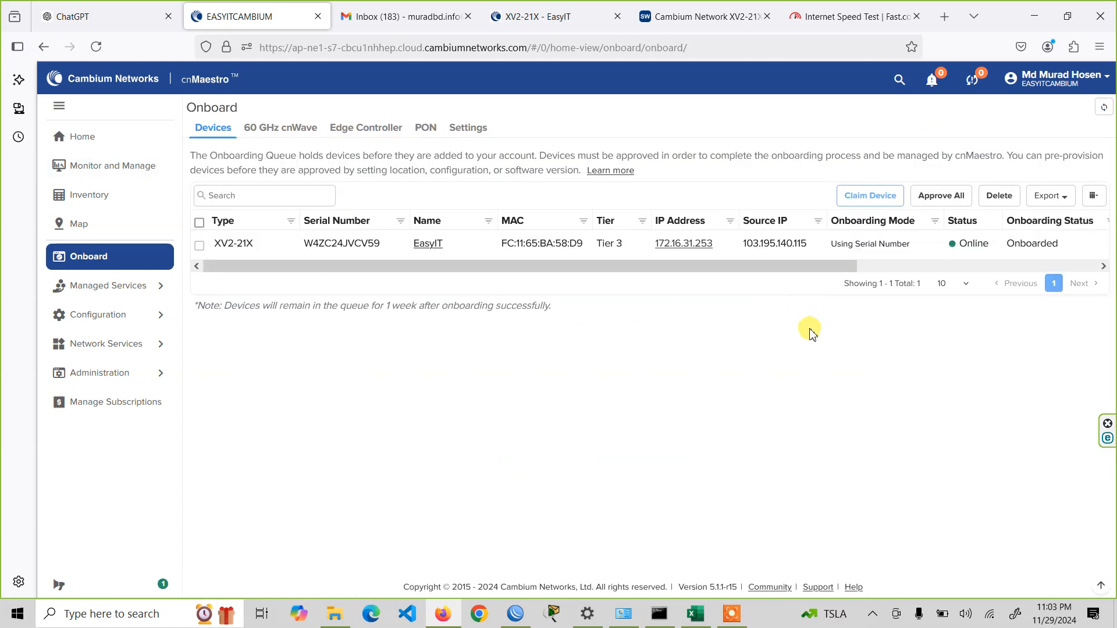
drag(758, 267, 492, 284)
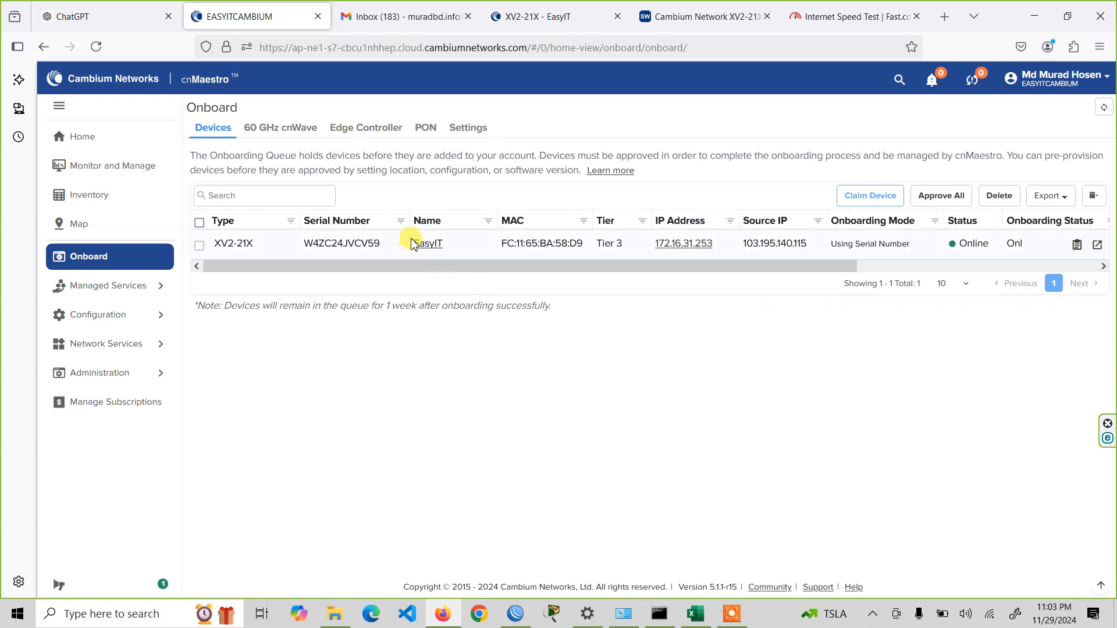
click(429, 244)
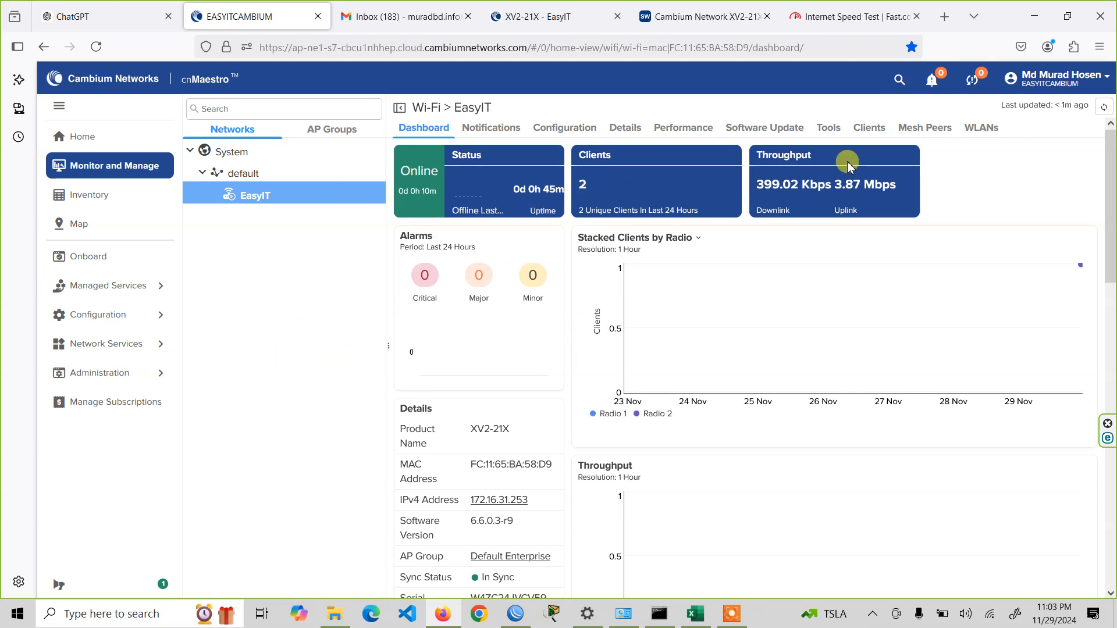
- Open the OPPO-A12 wireless client's details, check its band and return to EasyIT's client list
click(866, 128)
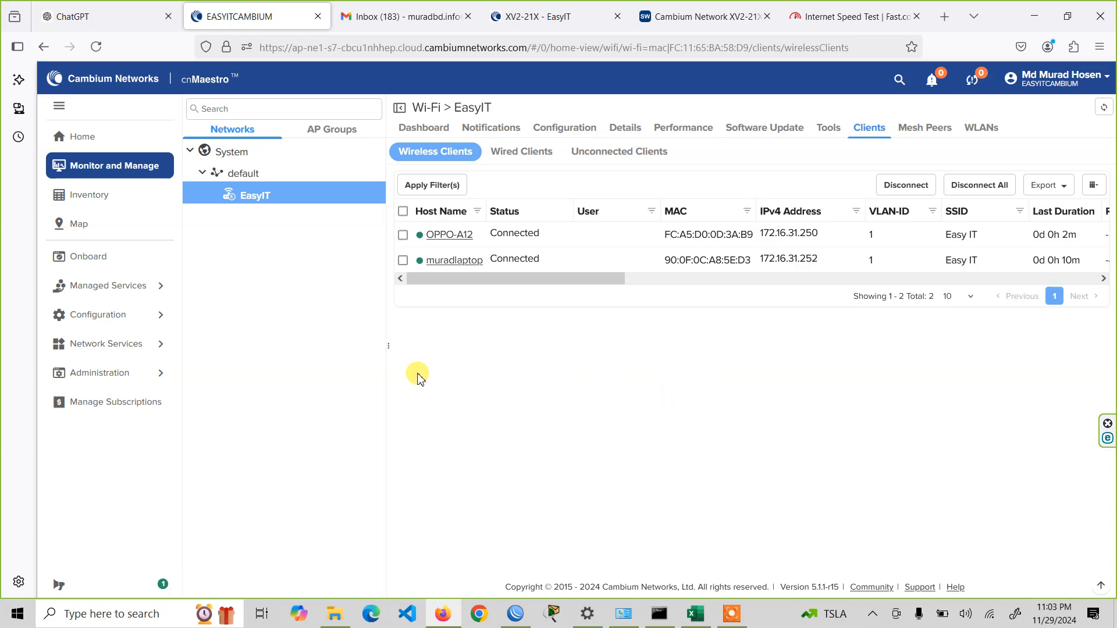
click(454, 239)
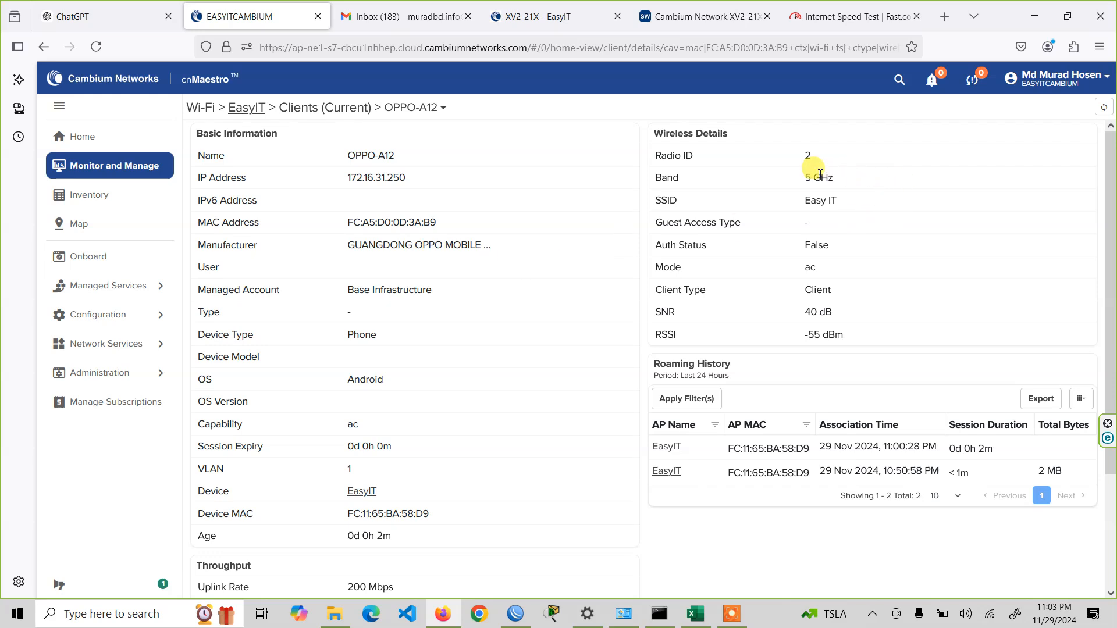
drag(812, 178, 851, 184)
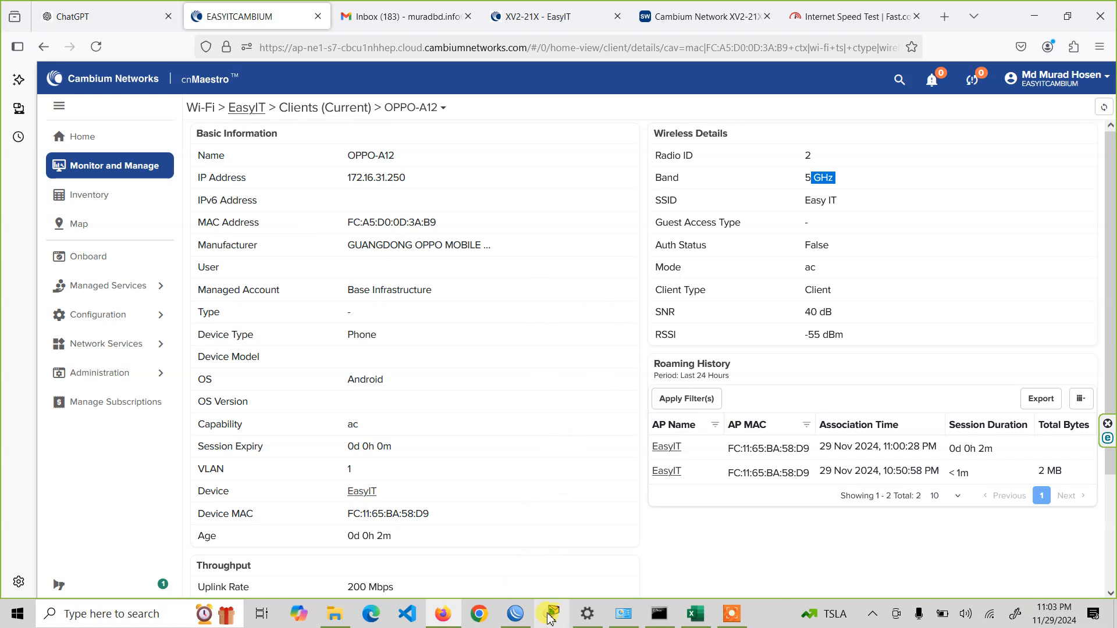
click(258, 113)
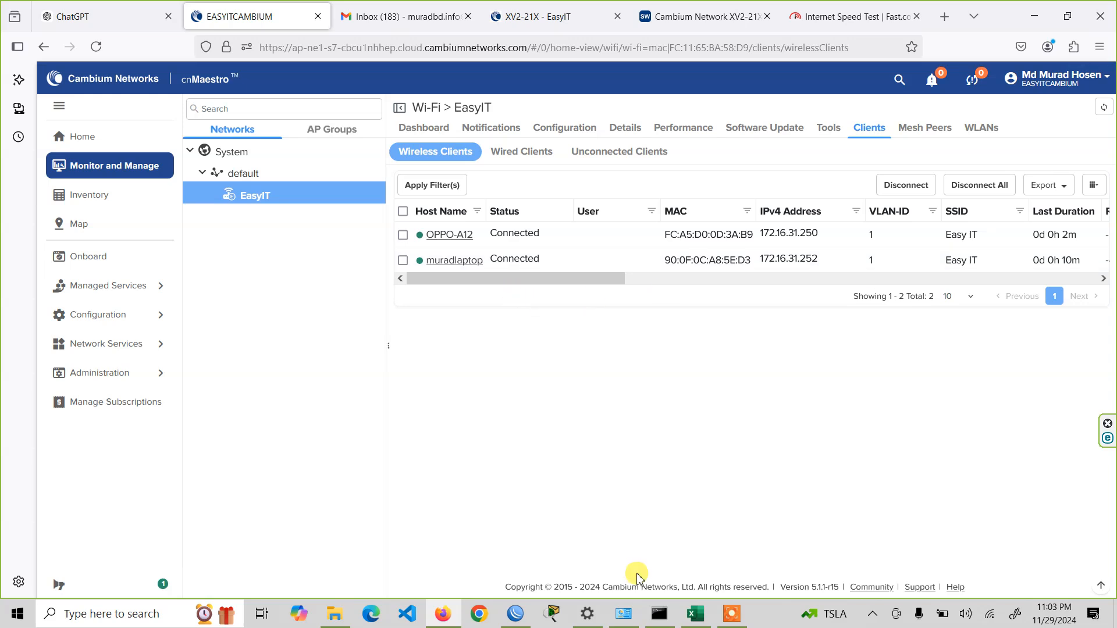
- Compare the wireless clients with the DHCP leases in WinBox, then examine their upload, download and last-seen columns in cnMaestro
click(515, 614)
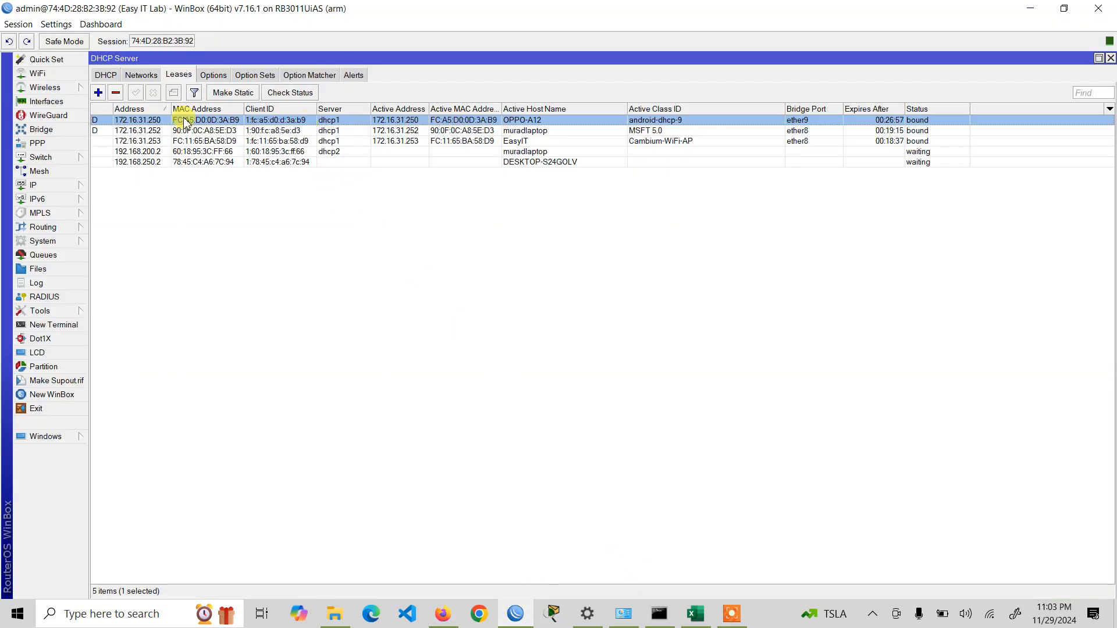
click(519, 618)
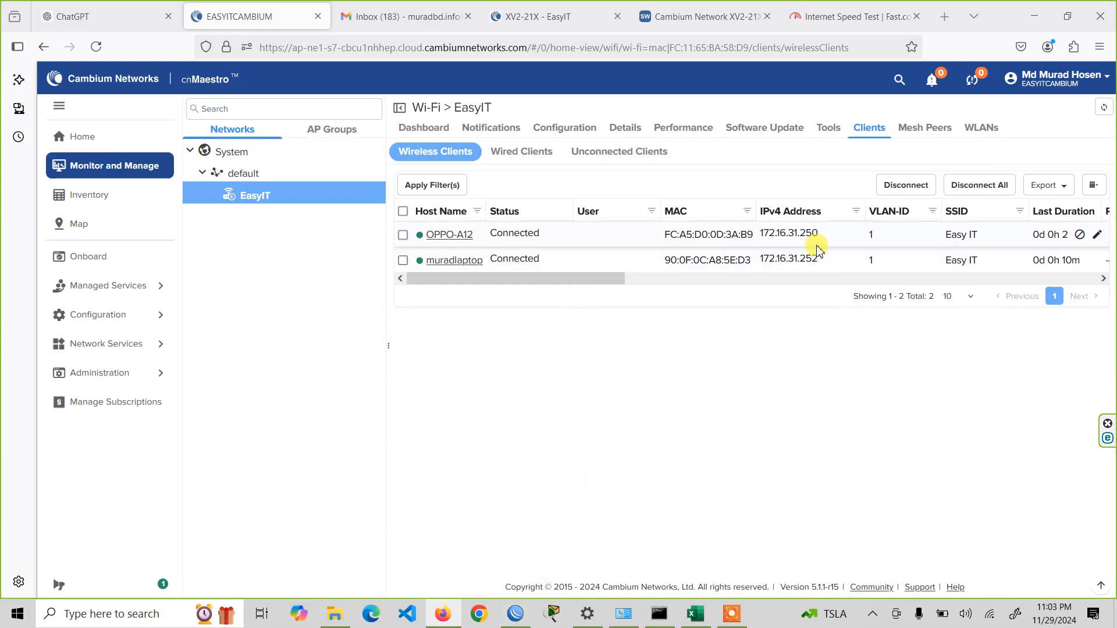
drag(567, 282, 1011, 277)
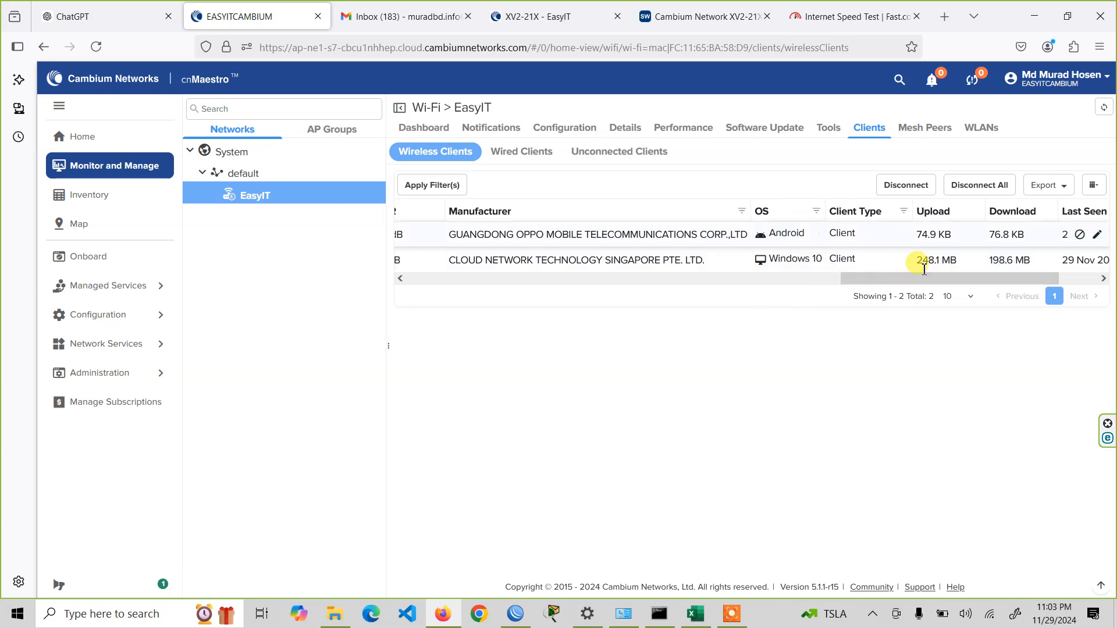
drag(943, 279, 1071, 249)
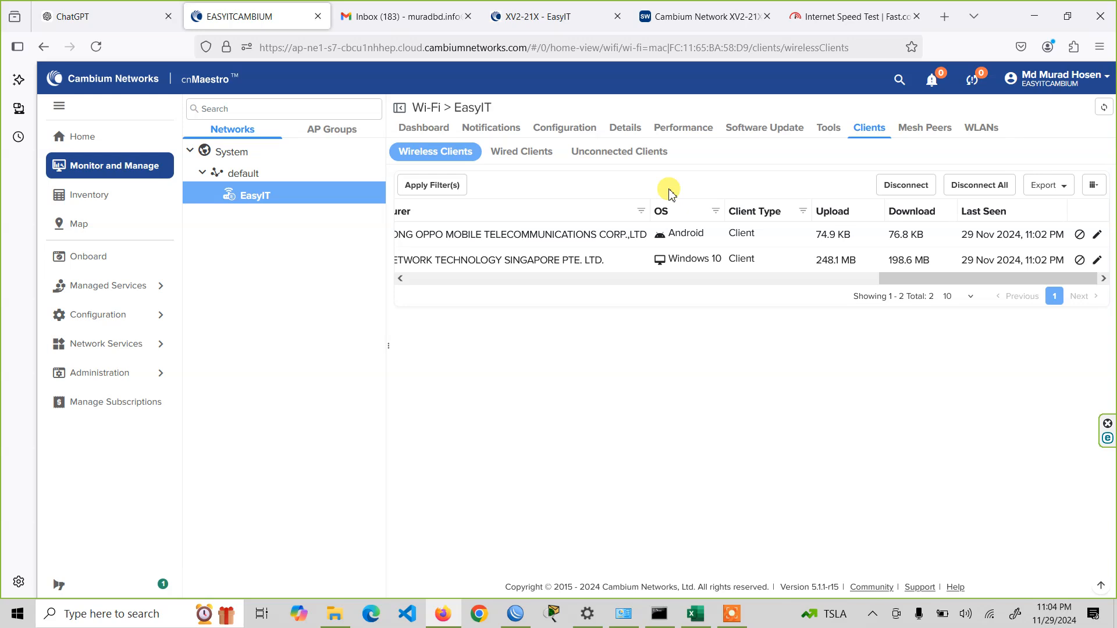
- Recheck the EasyIT device's dashboard, then return to the account home page and reload it
click(427, 127)
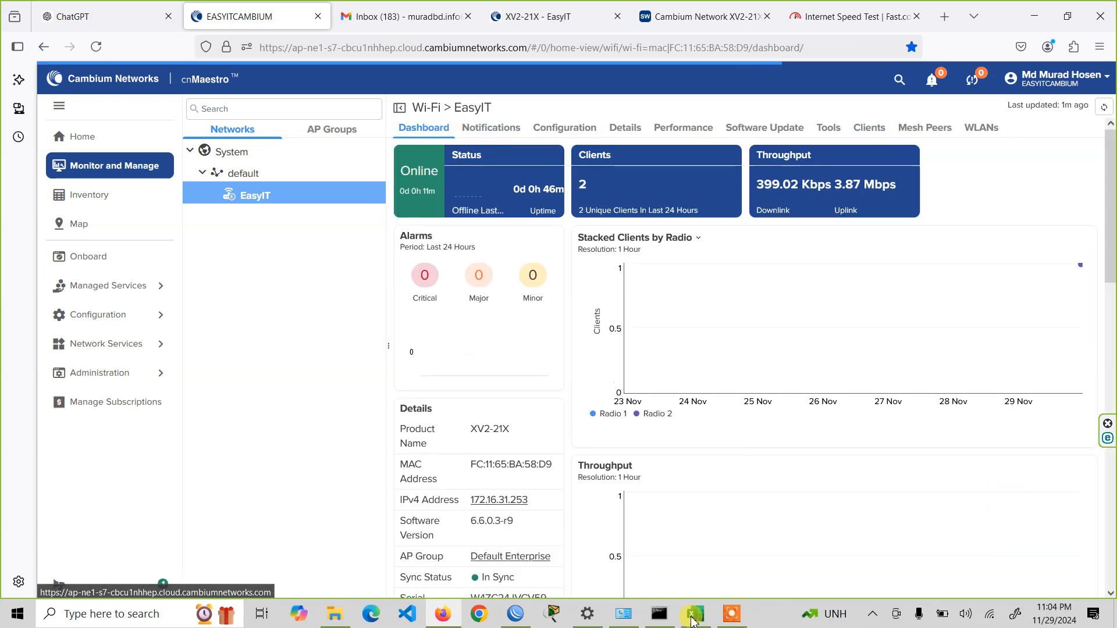
click(731, 614)
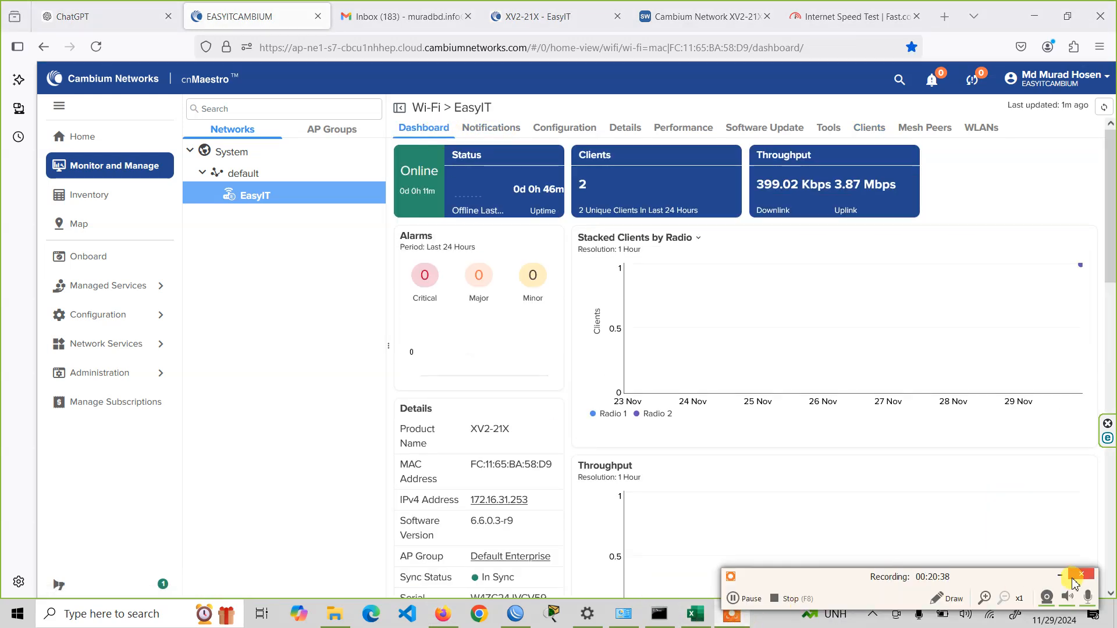
click(1074, 578)
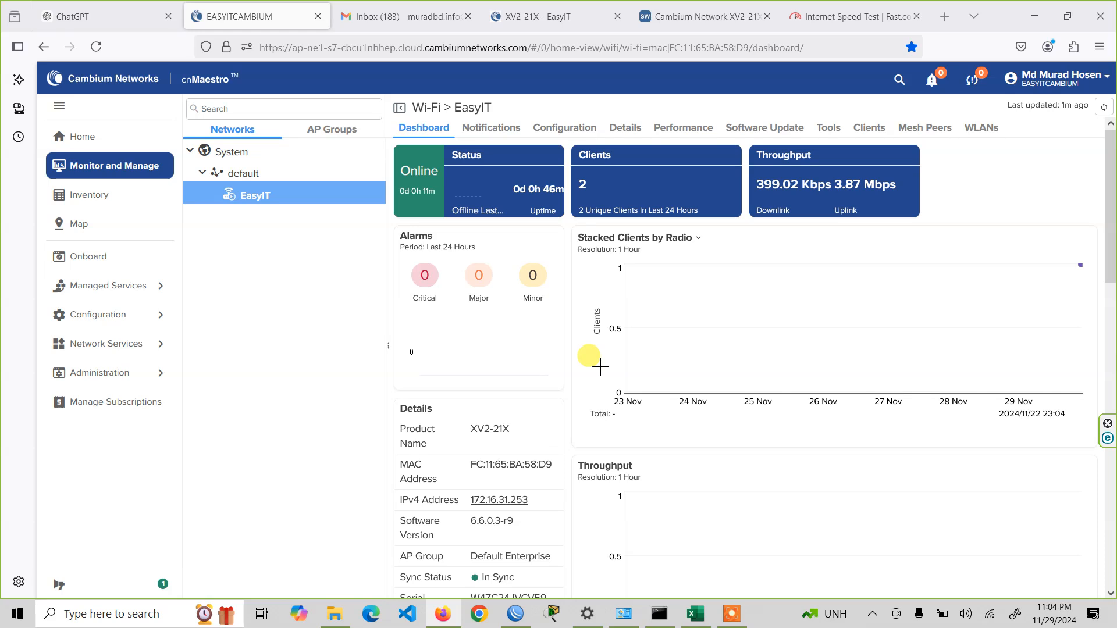
click(105, 139)
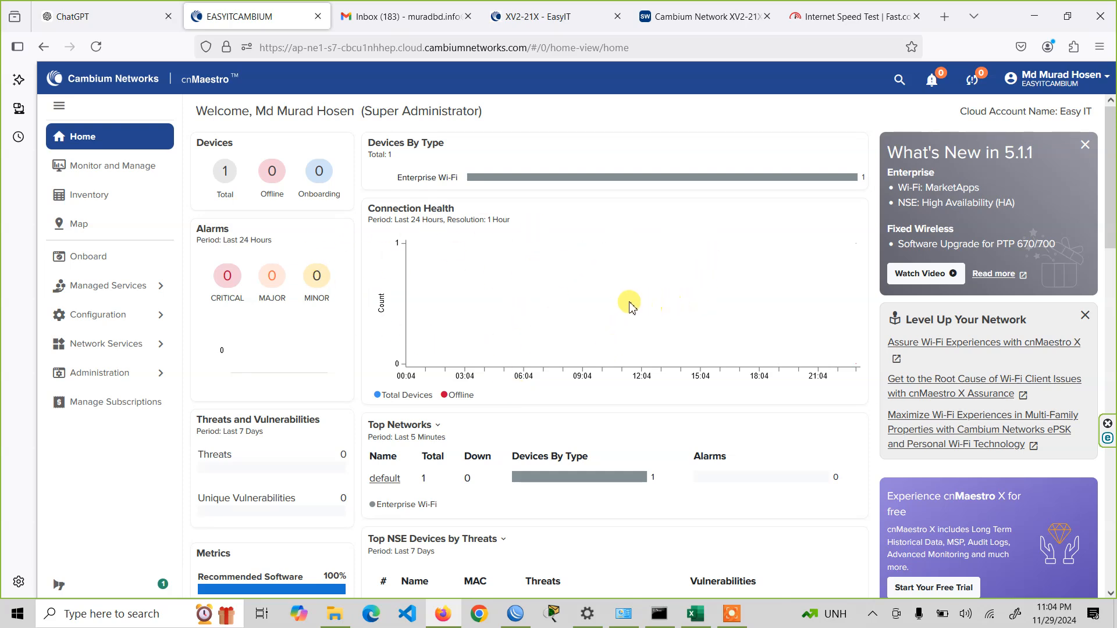
click(96, 47)
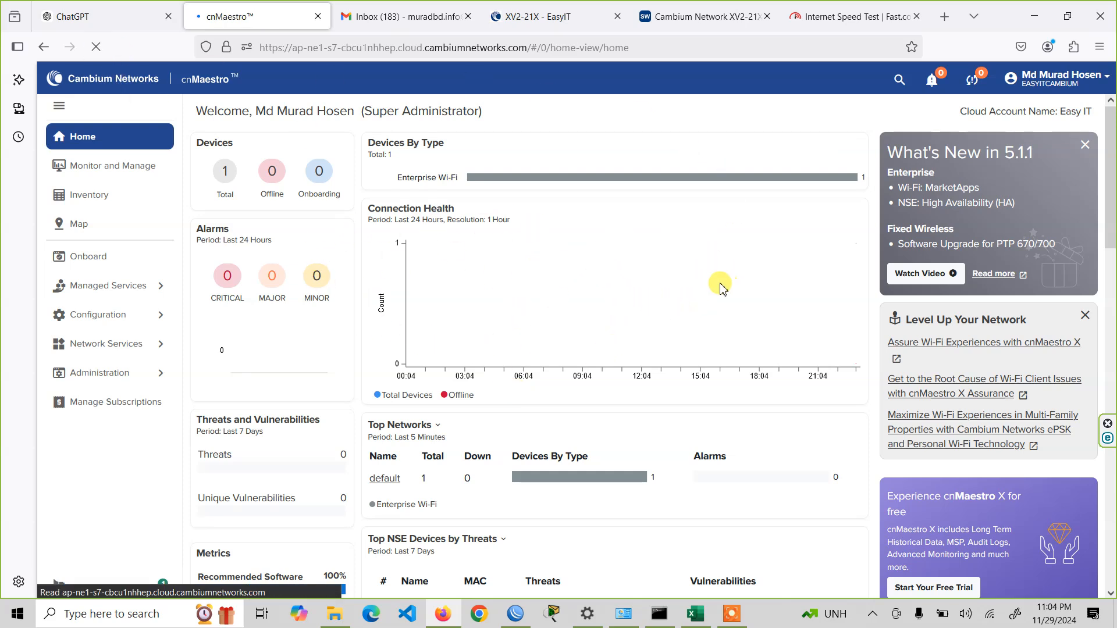